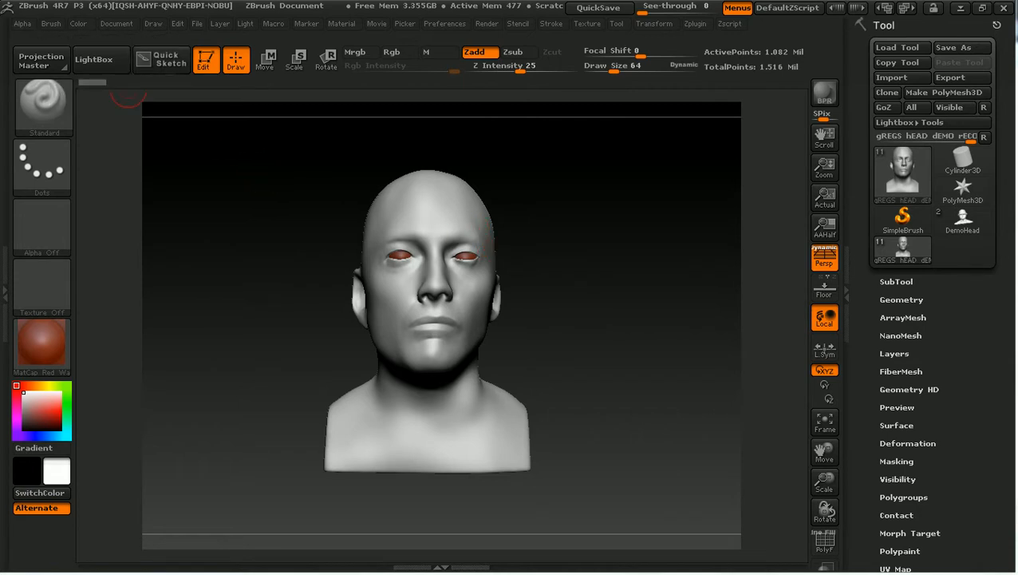
Step: Dock the Draw palette in the side tray and turn on the floor grid around the head
left_click(153, 23)
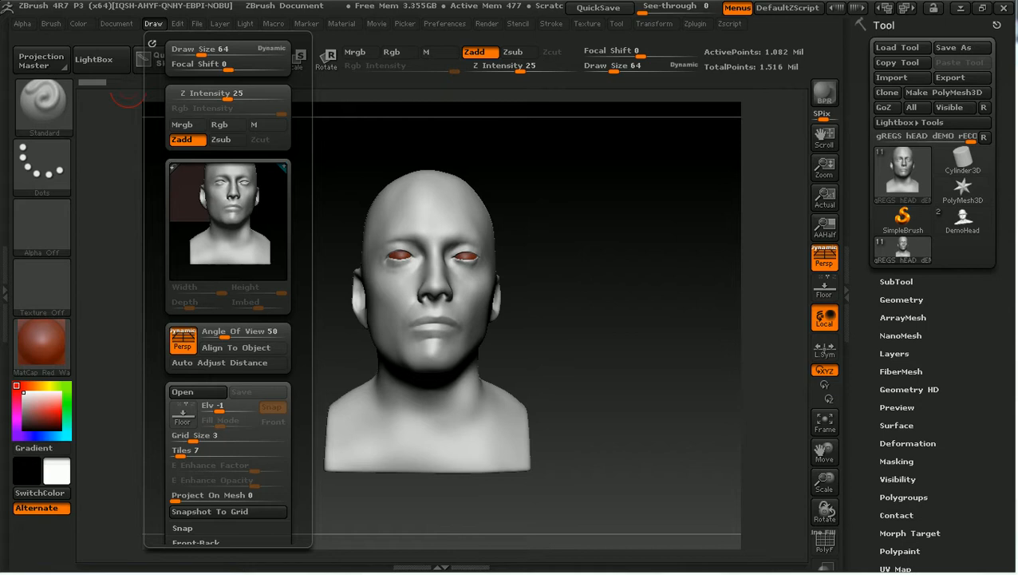
left_click(151, 44)
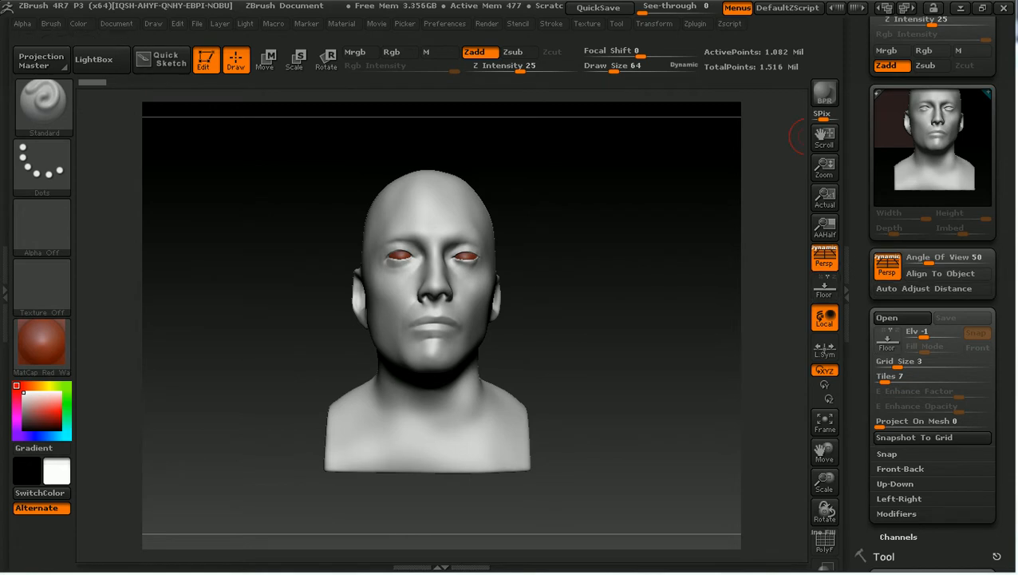
scroll(932, 320, "down", 3)
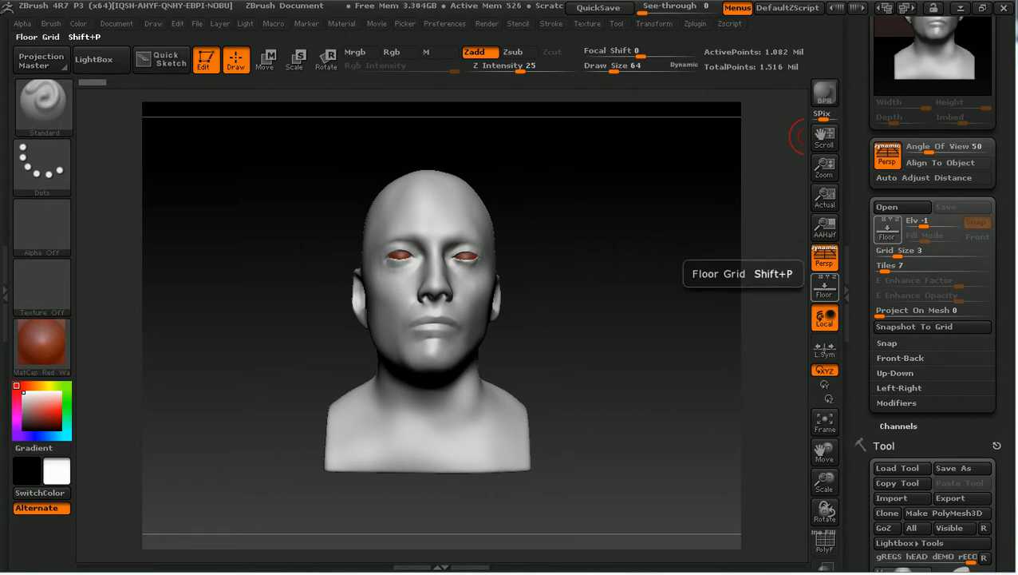
left_click(825, 287)
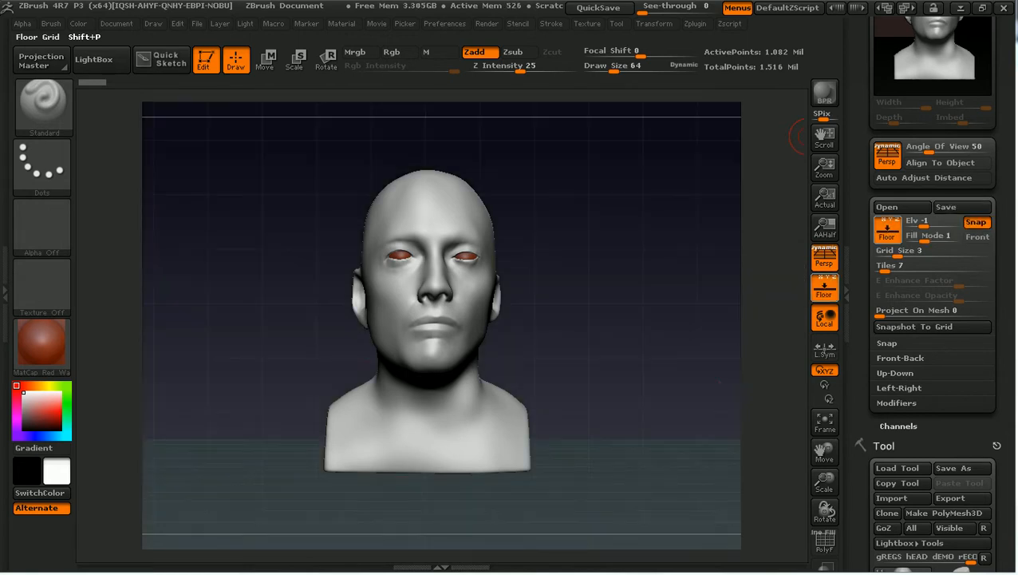
left_click_drag(649, 430, 738, 338, "alt")
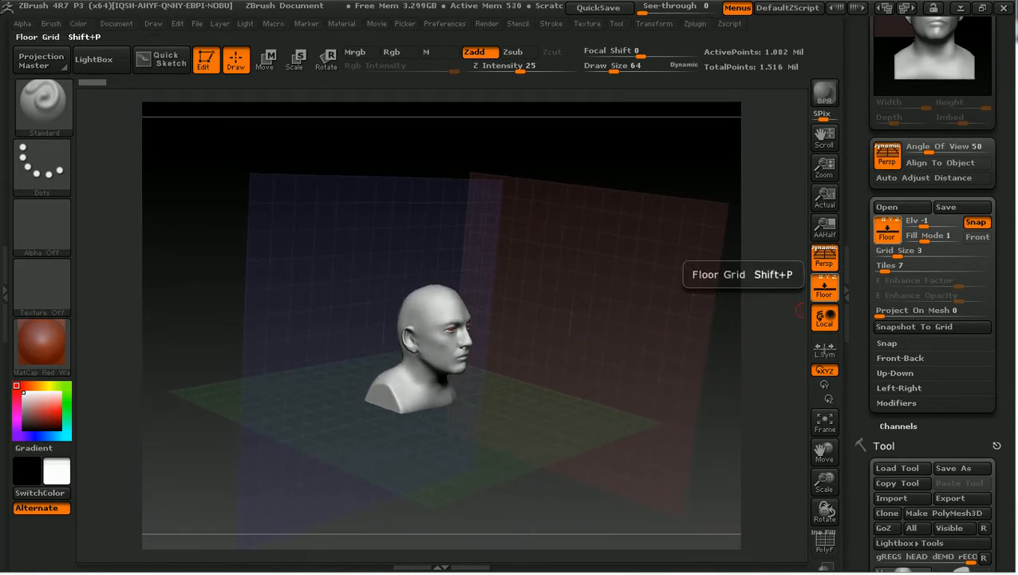
Step: Switch the X, Y and Z floor grid planes off and back on
left_click(818, 277)
left_click(825, 277)
left_click(831, 277)
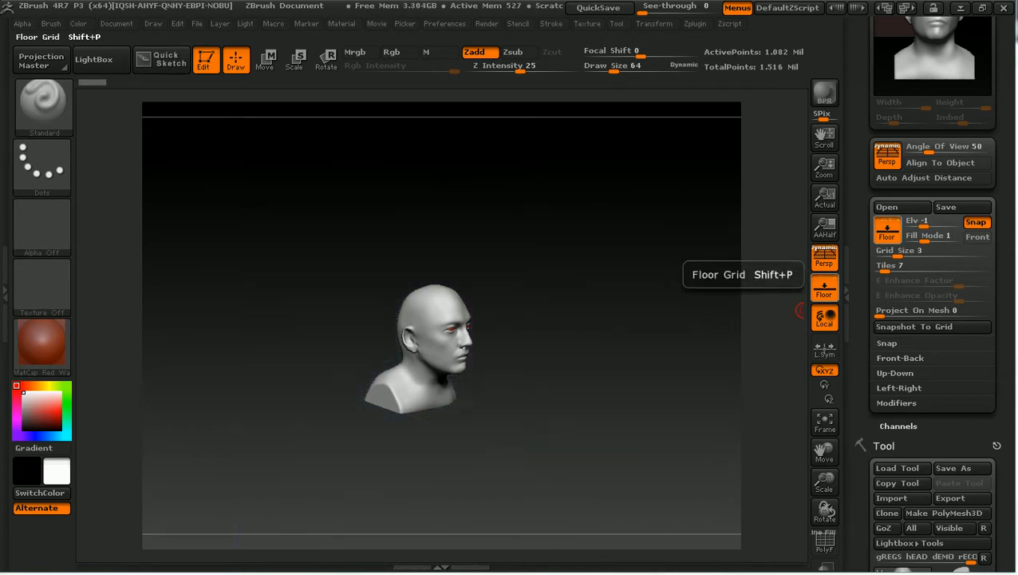
left_click(831, 277)
left_click(824, 277)
left_click(818, 277)
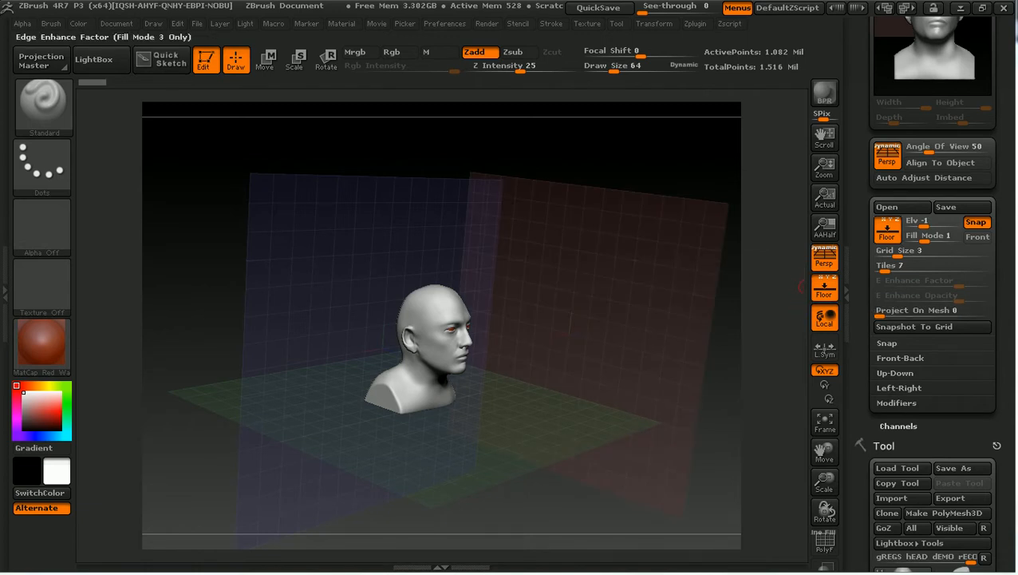
Step: Open the image import for Map1 of the Front-Back grid plane
left_click_drag(1002, 341, 1001, 321)
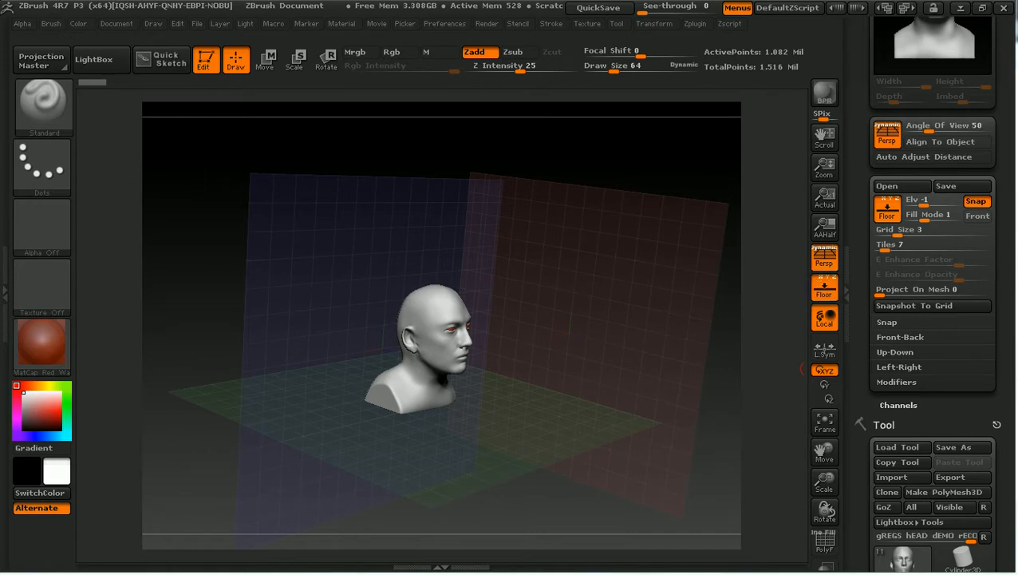
left_click(900, 337)
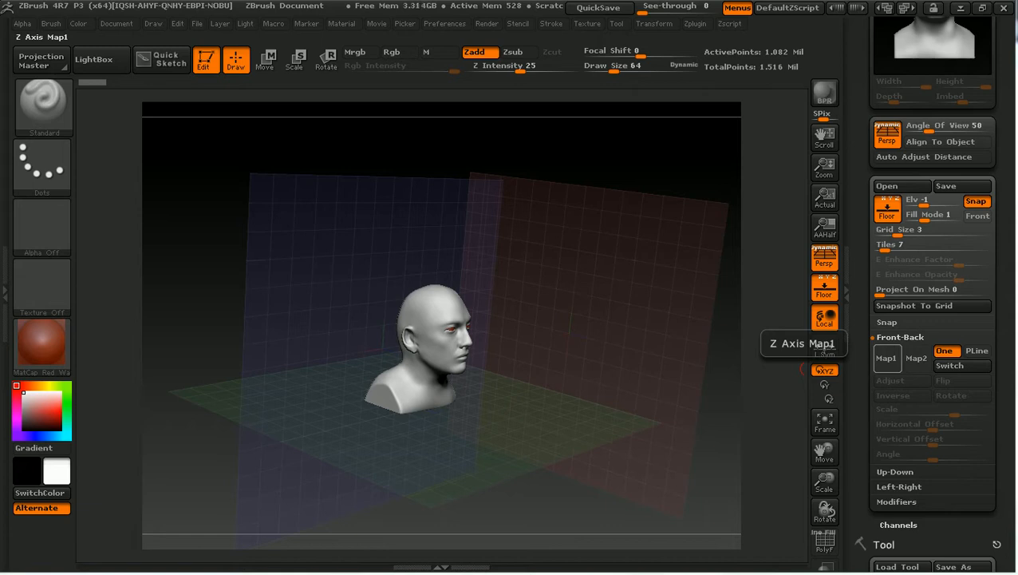
left_click(886, 358)
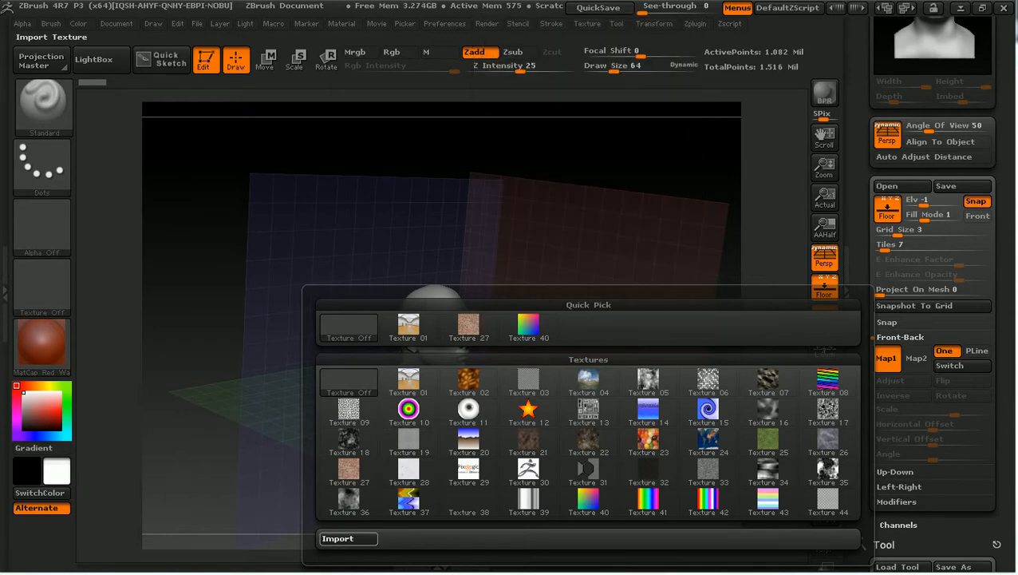
left_click(349, 538)
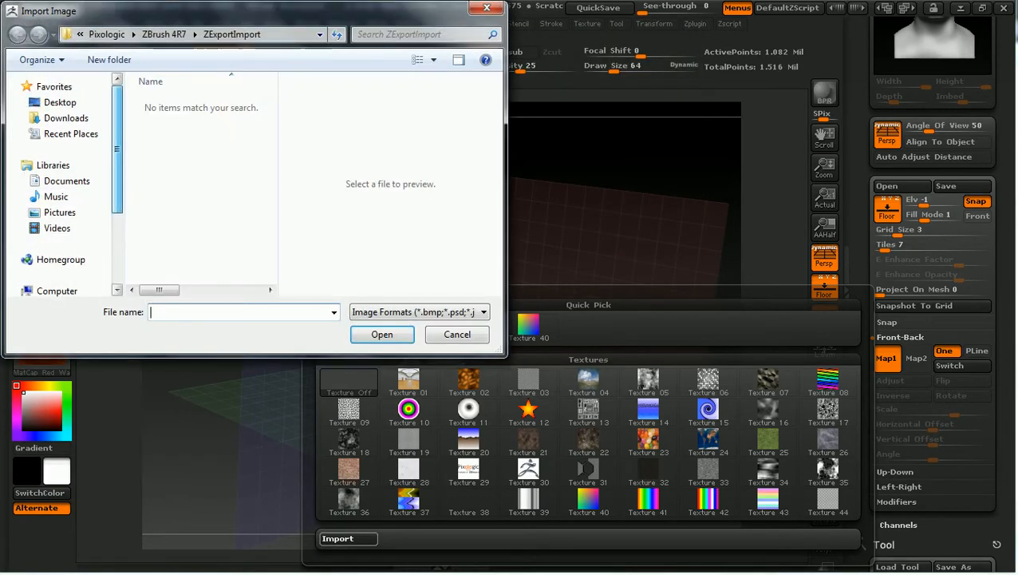
Step: Import front correct.jpg from the desktop's Image Plane ZBRUSH > Corected Head folder as the Front-Back reference map
left_click(60, 102)
left_click(199, 221)
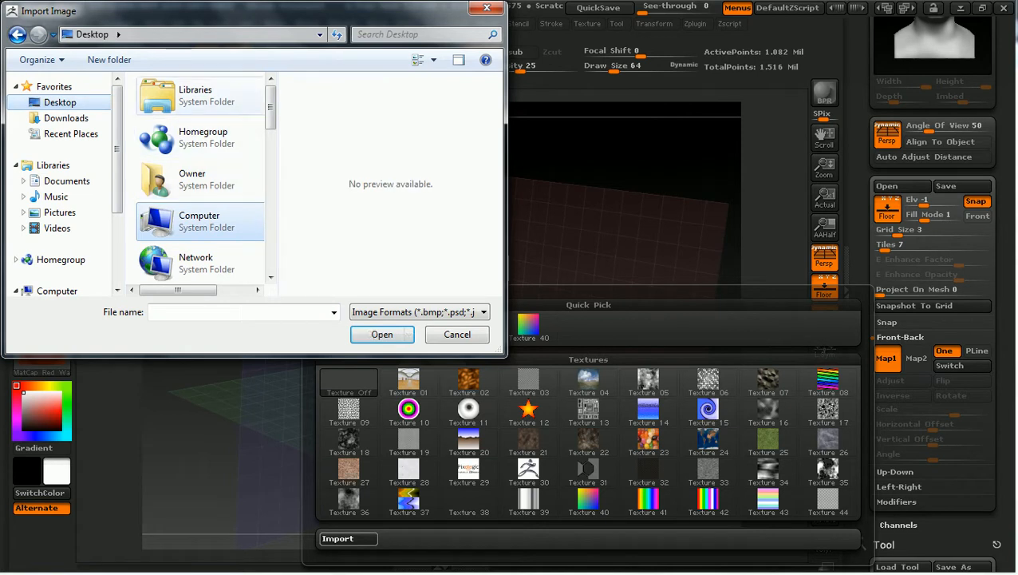
scroll(205, 177, "down", 8)
scroll(199, 177, "down", 2)
double_click(199, 178)
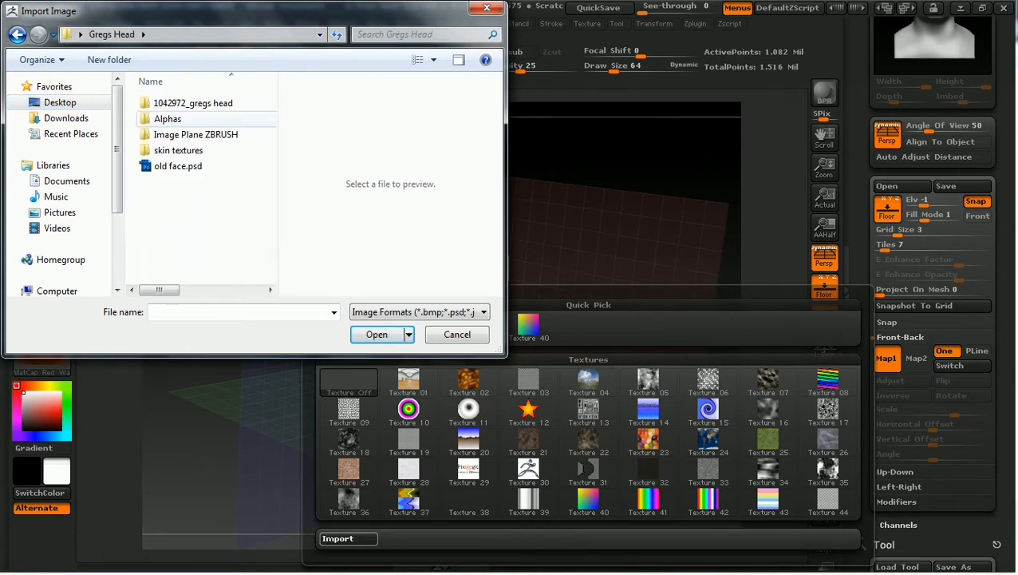
double_click(196, 134)
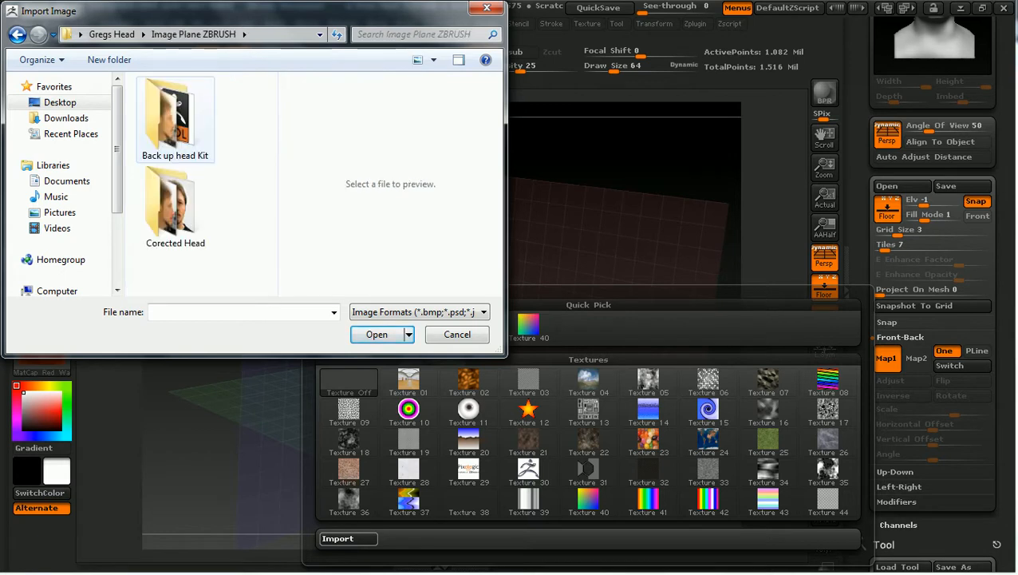
double_click(175, 203)
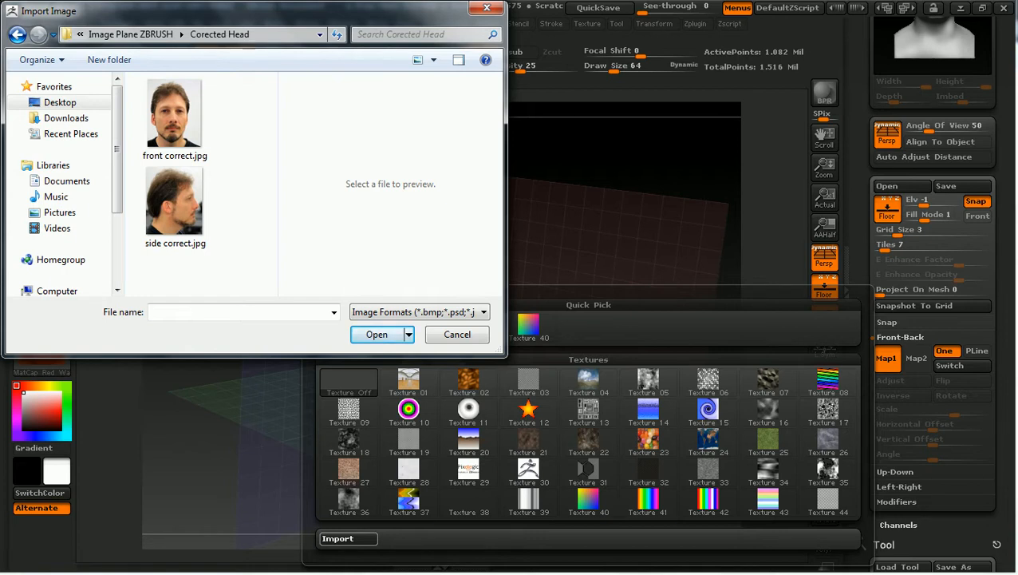
left_click(175, 119)
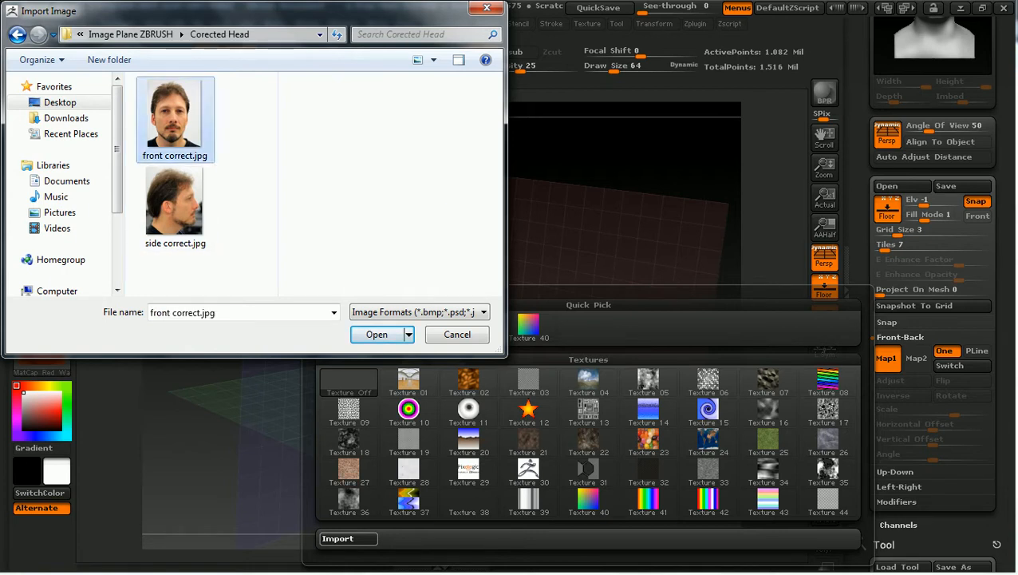
left_click(377, 335)
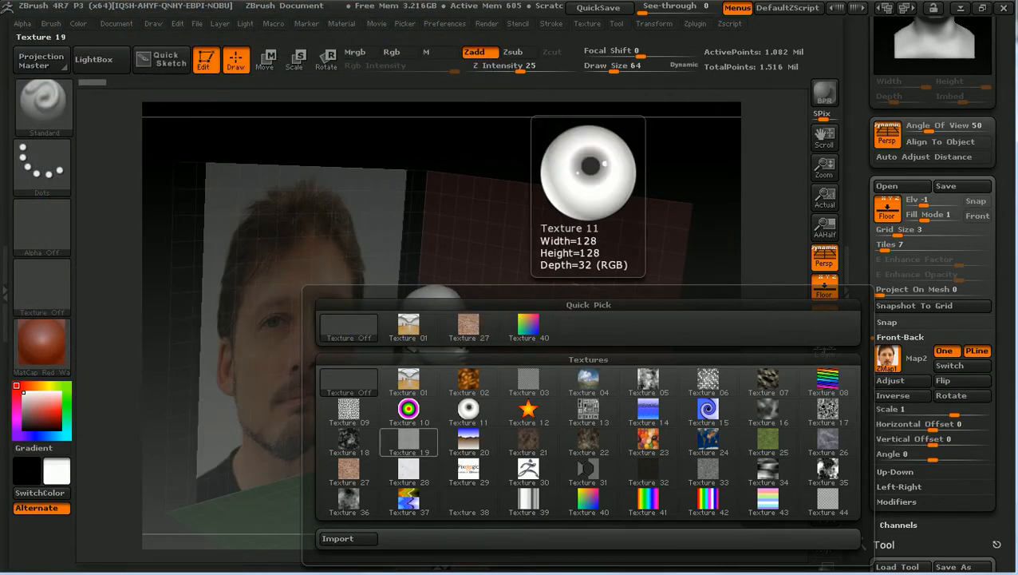
mouse_move(530, 327)
left_mouse_down()
mouse_move(467, 326)
mouse_move(467, 313)
mouse_move(563, 329)
mouse_move(487, 327)
mouse_move(531, 341)
left_mouse_up()
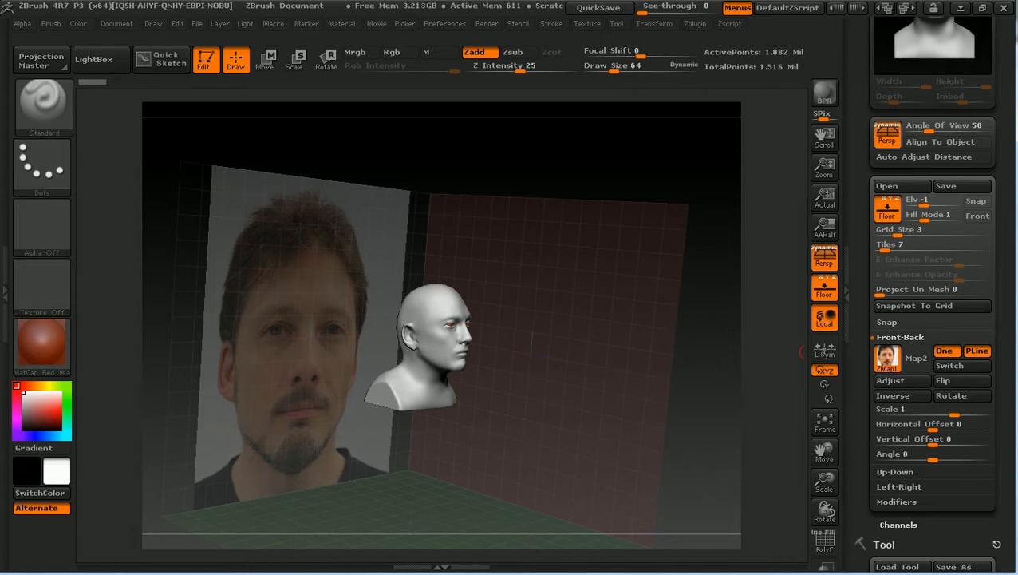
Step: Import side correct.jpg as Map1 of the Left-Right grid plane
left_click(900, 486)
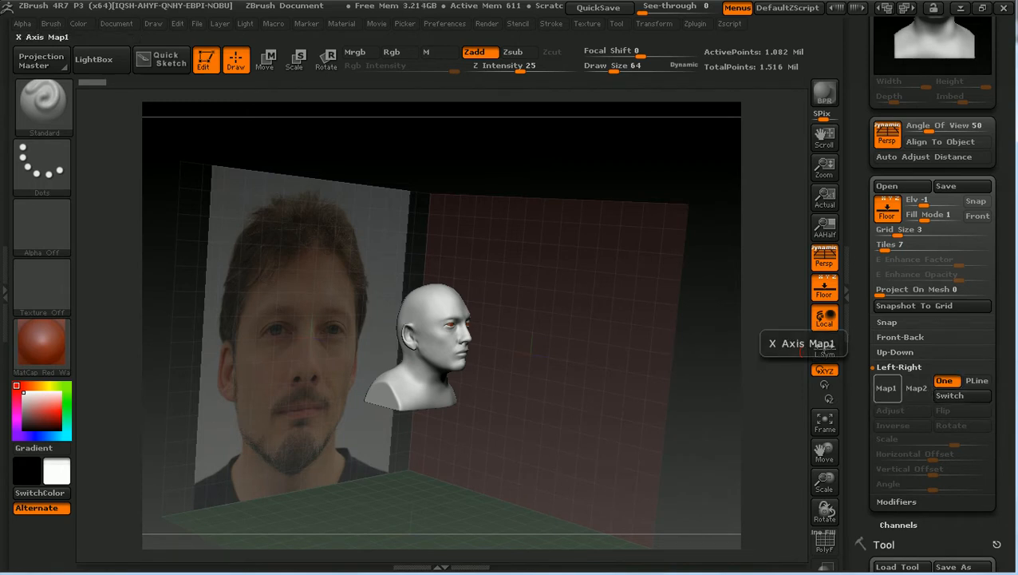
left_click(886, 388)
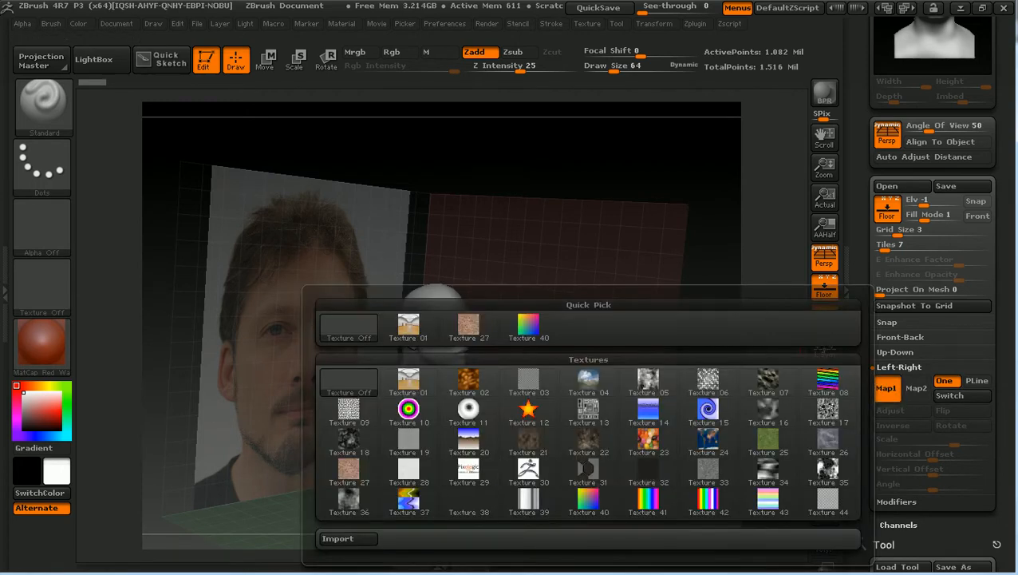
left_click(343, 538)
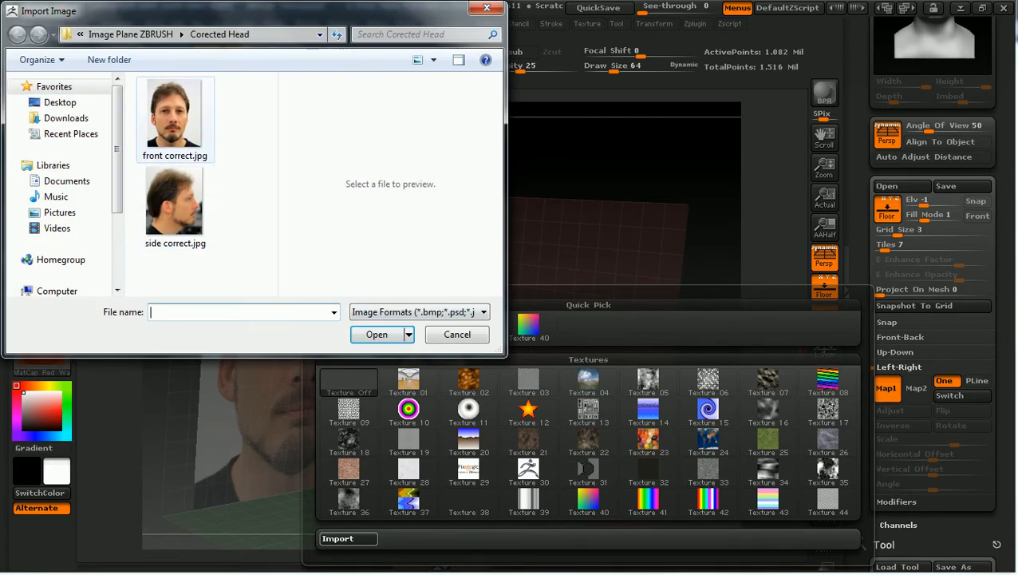
left_click(175, 203)
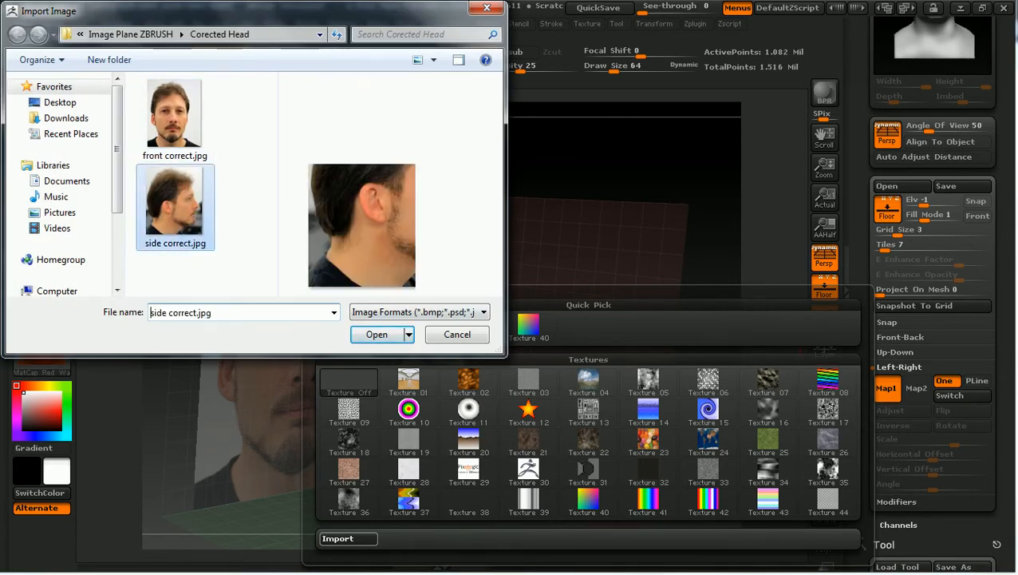
left_click(377, 334)
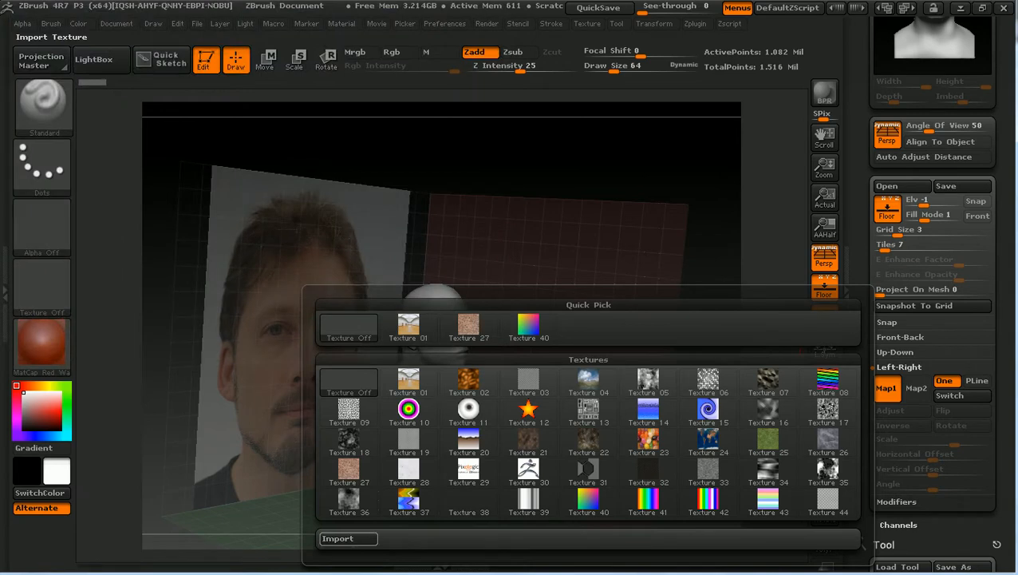
left_click_drag(780, 365, 731, 350)
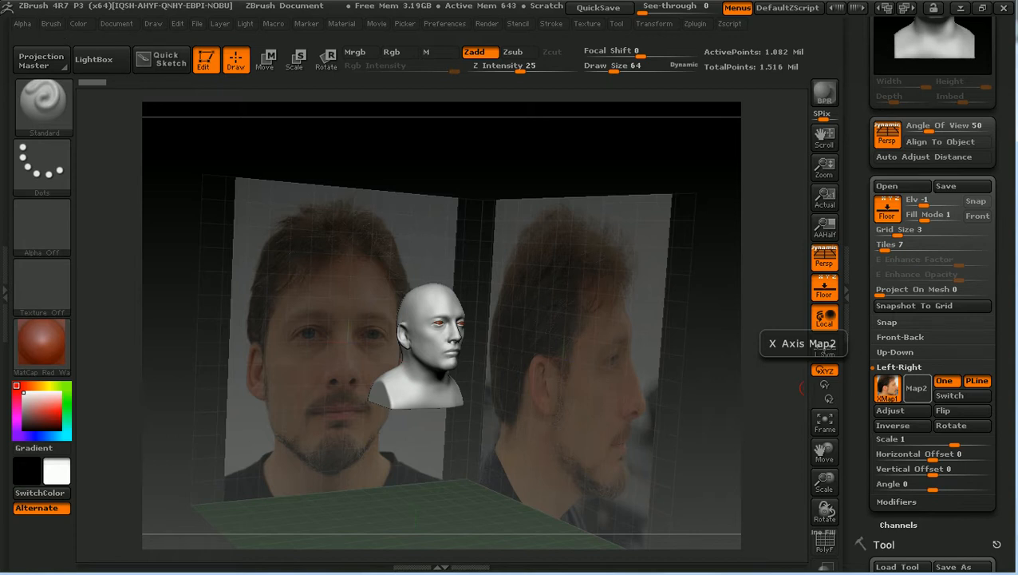
Step: Snap the reference grid planes to the head mesh with SnapToMesh
mouse_move(724, 393)
left_mouse_down()
mouse_move(519, 383)
mouse_move(790, 383)
mouse_move(729, 379)
mouse_move(722, 427)
mouse_move(767, 424)
mouse_move(802, 391)
left_mouse_up()
key("shift")
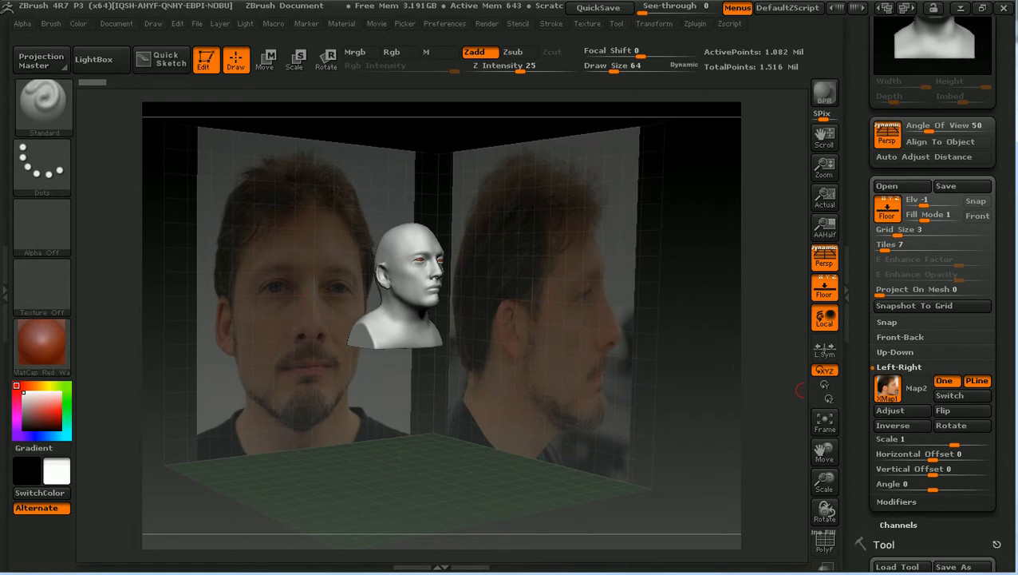
left_click(899, 366)
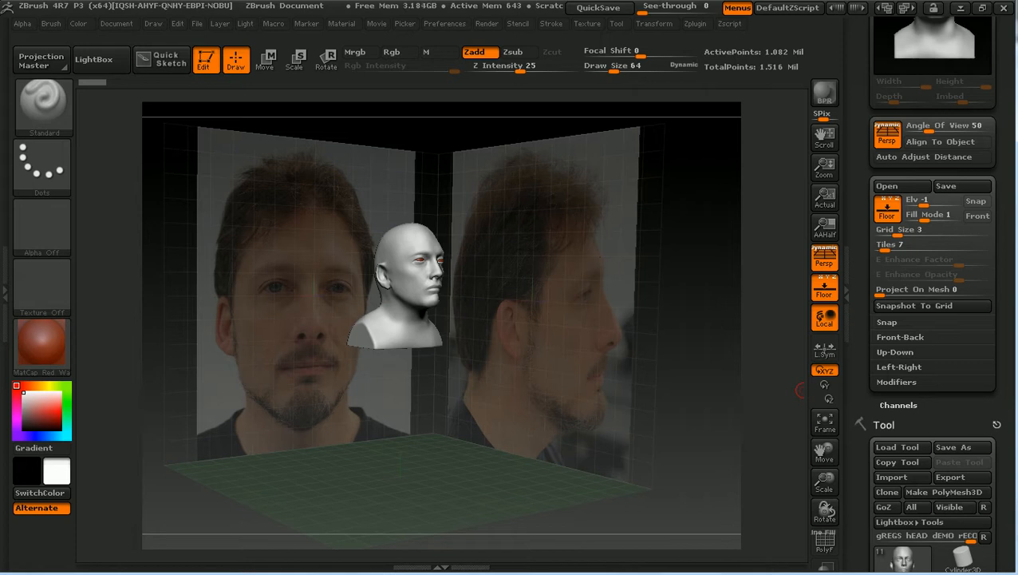
left_click(886, 322)
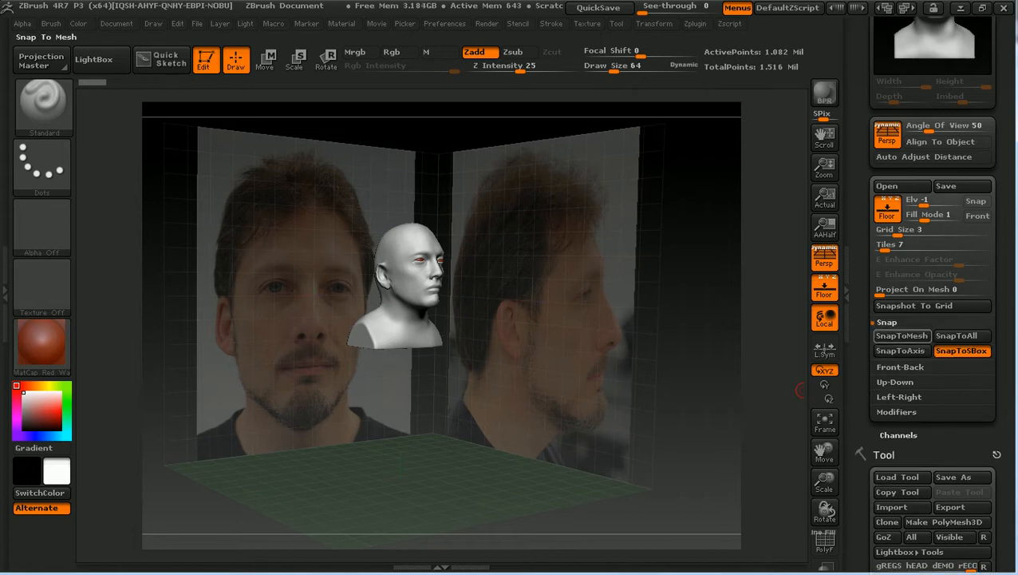
left_click(902, 335)
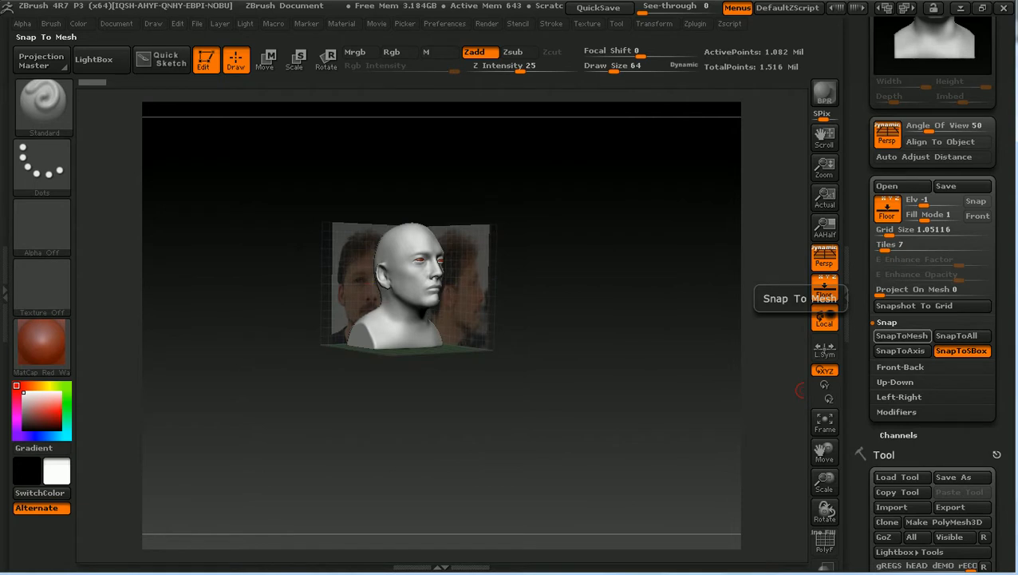
left_click_drag(647, 421, 698, 395)
left_click_drag(644, 418, 620, 437, "shift")
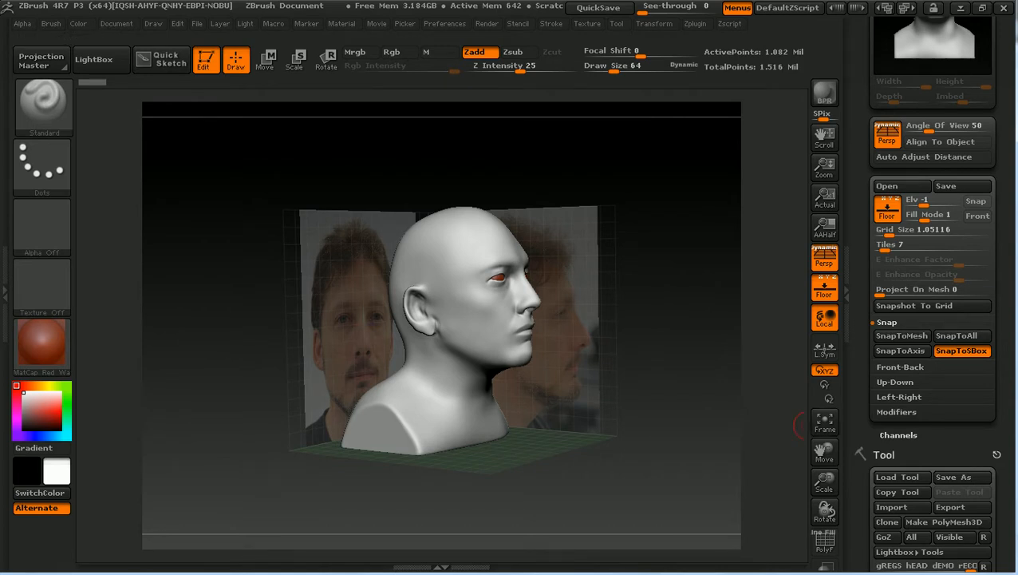
left_click(900, 366)
left_click_drag(786, 421, 707, 421)
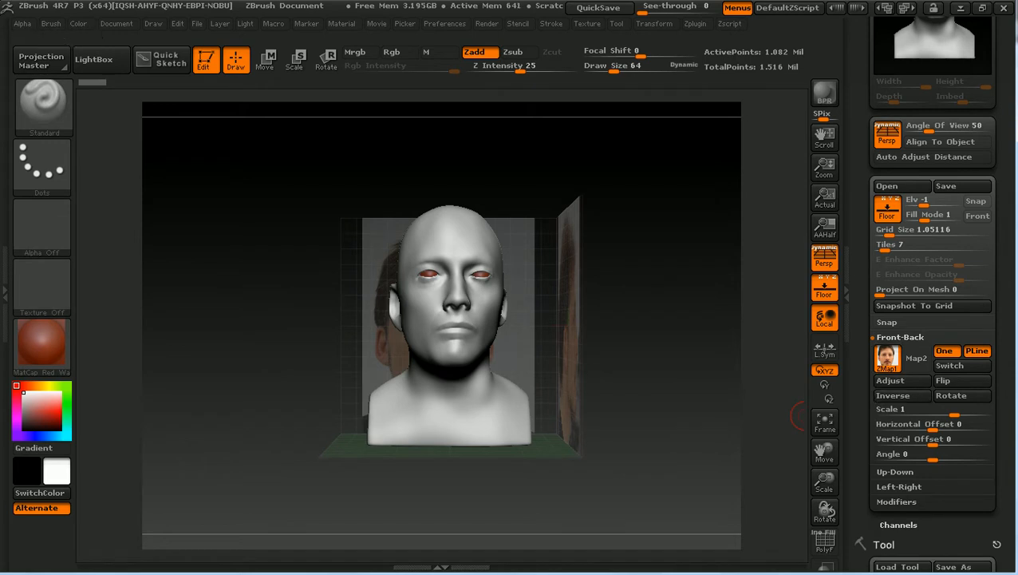
left_click(901, 336)
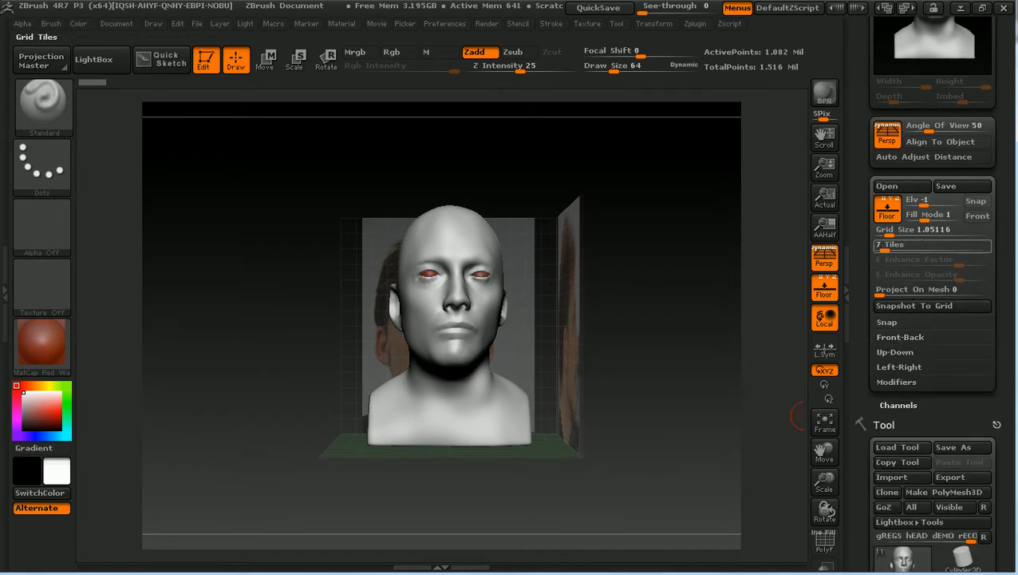
Step: Raise the floor grid's Fill Mode through 2 to 3 to overlay the reference images on the head
left_click_drag(655, 335, 726, 335)
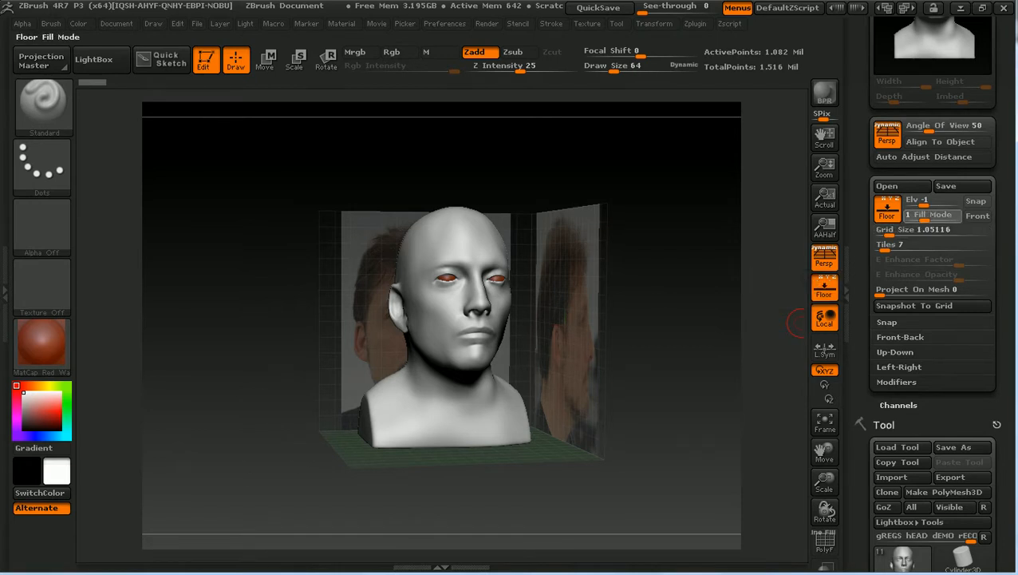
left_click(933, 215)
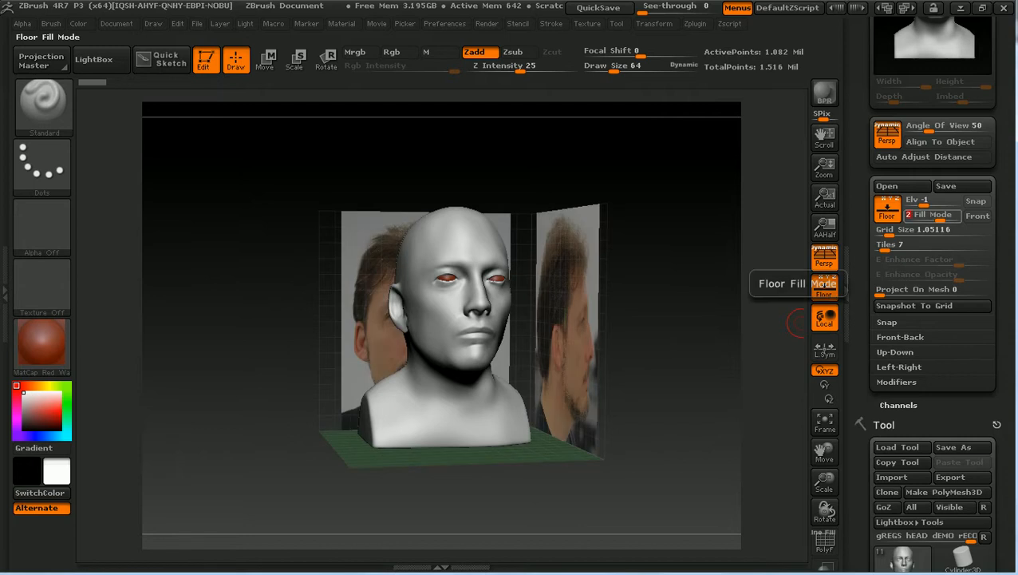
left_click_drag(741, 289, 669, 289)
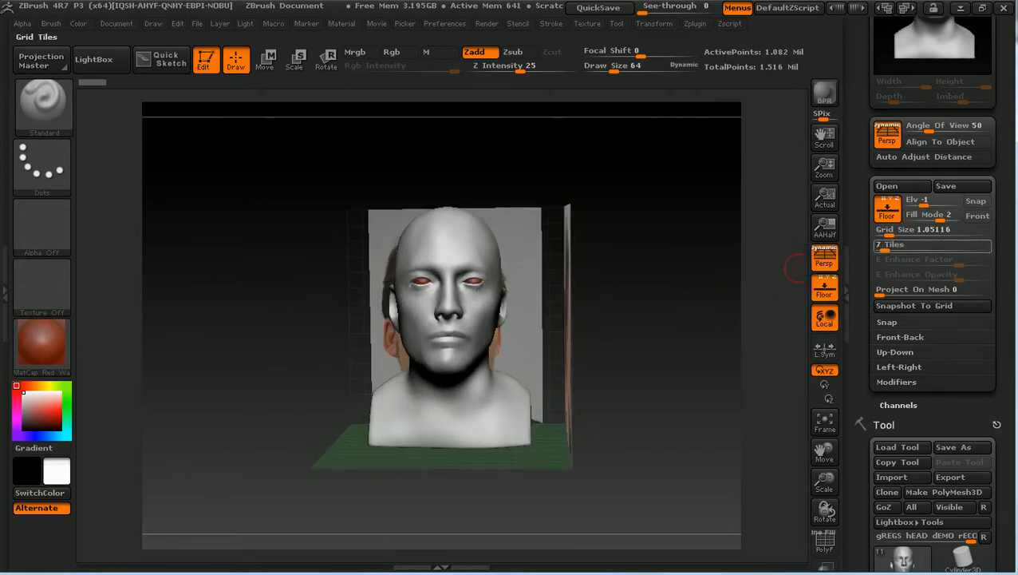
left_click(956, 216)
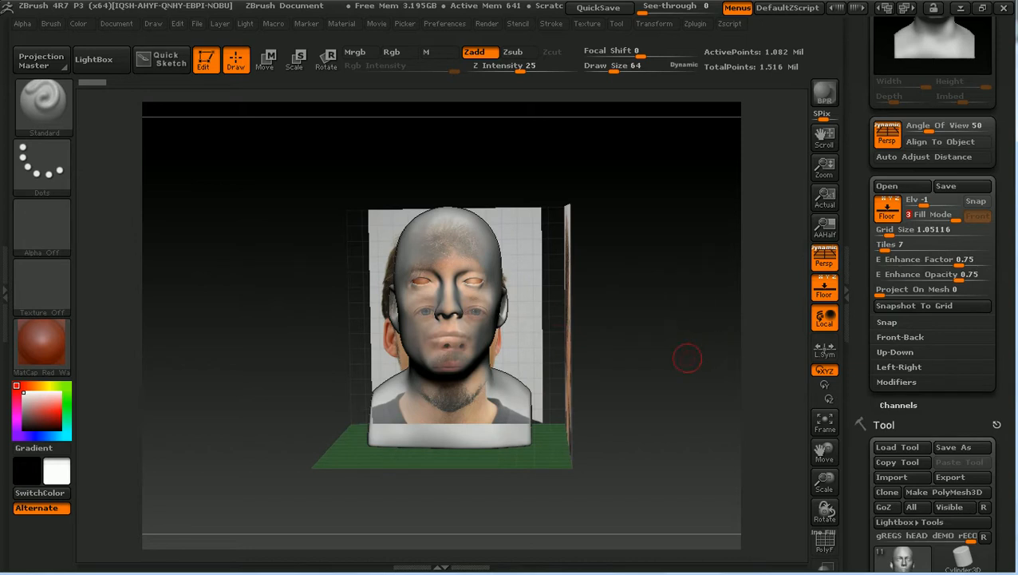
Step: Align the front reference photo with the face by setting Front-Back Horizontal Offset to 0.08103 and Vertical Offset to -0.40327
mouse_move(668, 368)
left_mouse_down("alt")
mouse_move(678, 318)
mouse_move(658, 364)
left_mouse_up("alt")
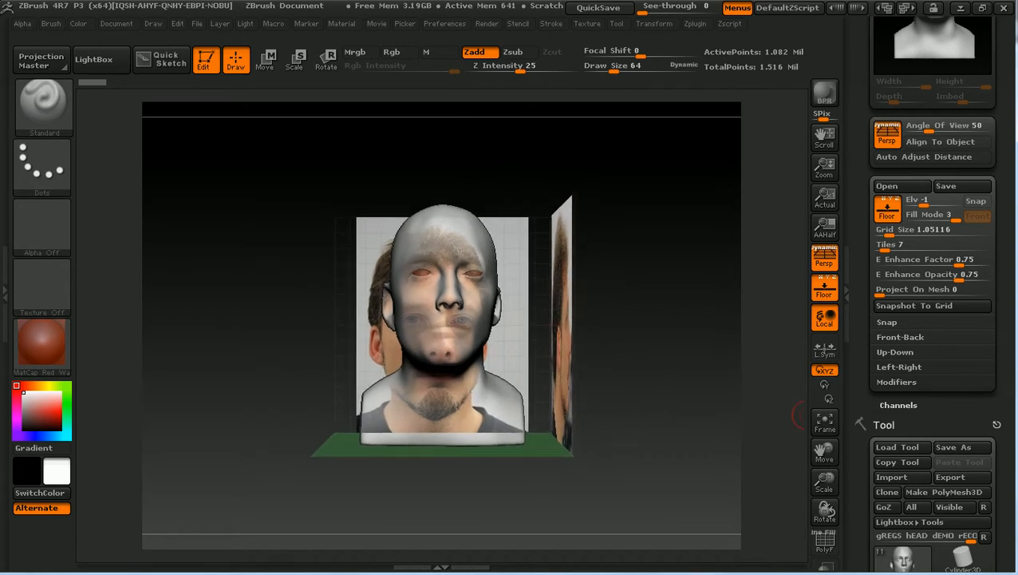
left_click(901, 337)
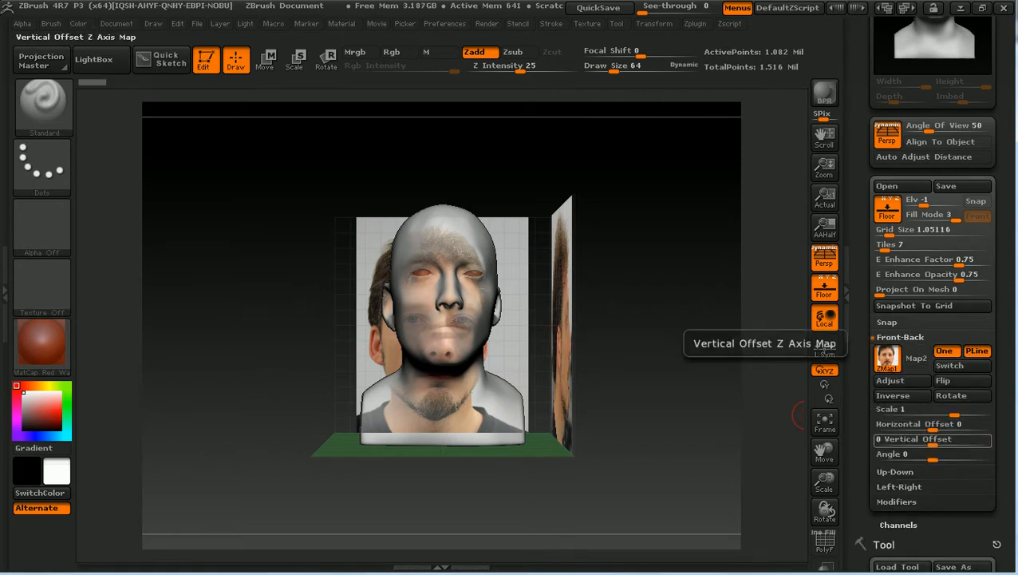
left_click_drag(933, 442, 957, 426)
left_click_drag(750, 451, 750, 525, "alt")
left_click_drag(750, 399, 746, 515, "alt")
left_click_drag(752, 414, 741, 410, "alt")
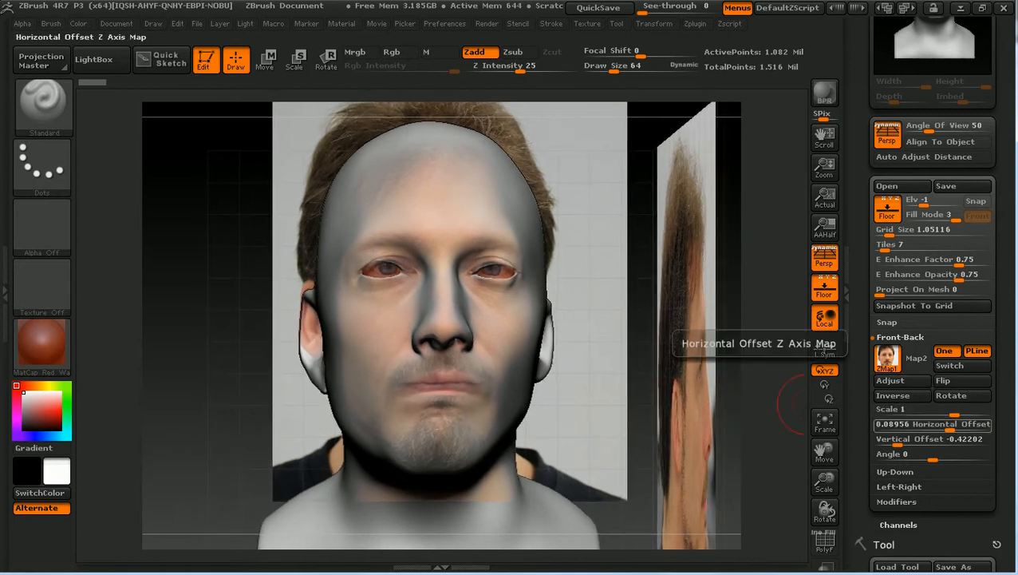
left_click_drag(949, 427, 953, 427)
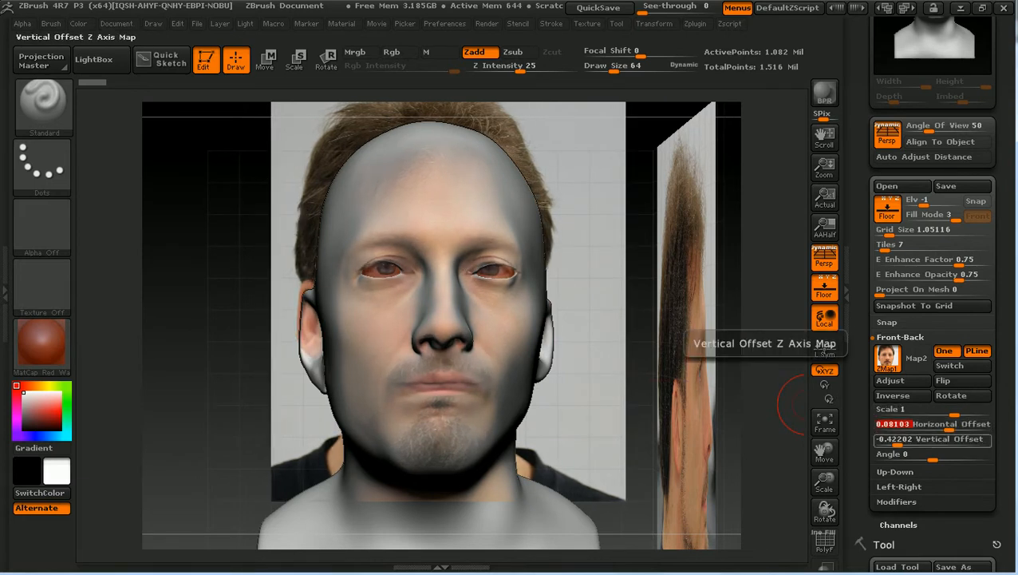
mouse_move(897, 441)
left_mouse_down()
mouse_move(906, 441)
mouse_move(895, 441)
left_mouse_up()
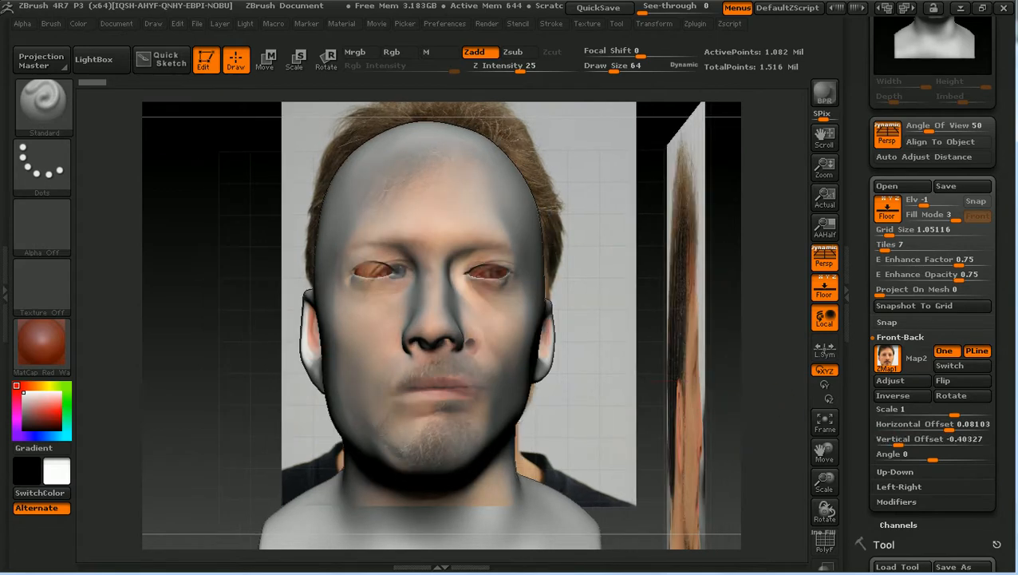
key("shift")
key("shift")
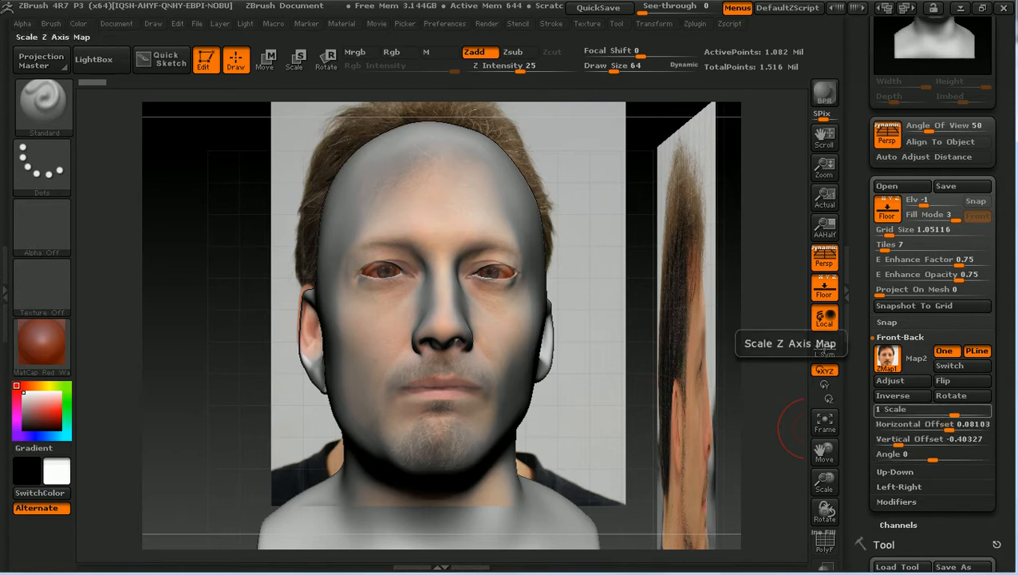
Step: Refine the front photo's fit with Scale 1.05701, Horizontal Offset 0.08956 and Vertical Offset -0.40327
left_click_drag(954, 411, 957, 412)
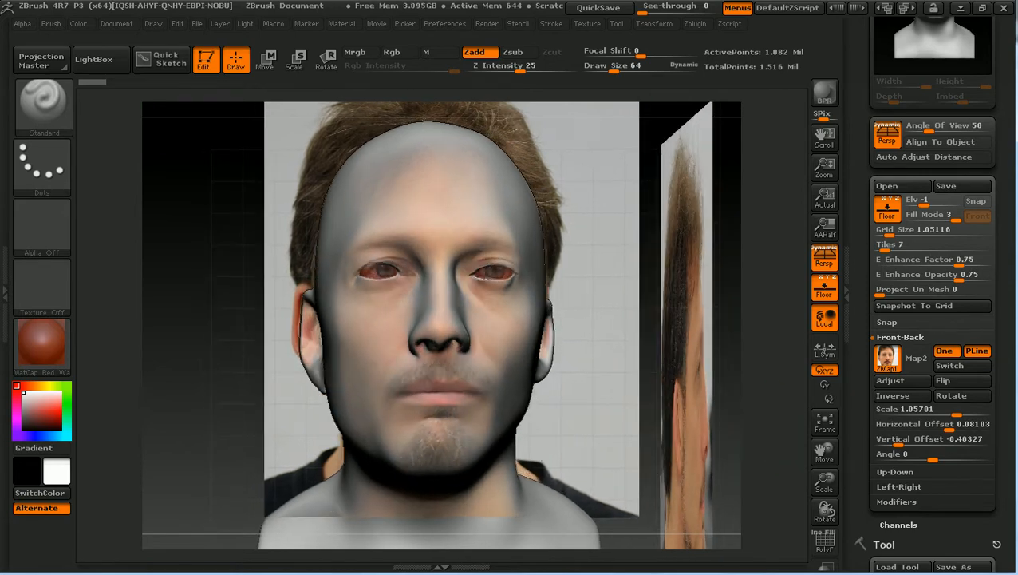
left_click_drag(764, 407, 770, 407, "shift")
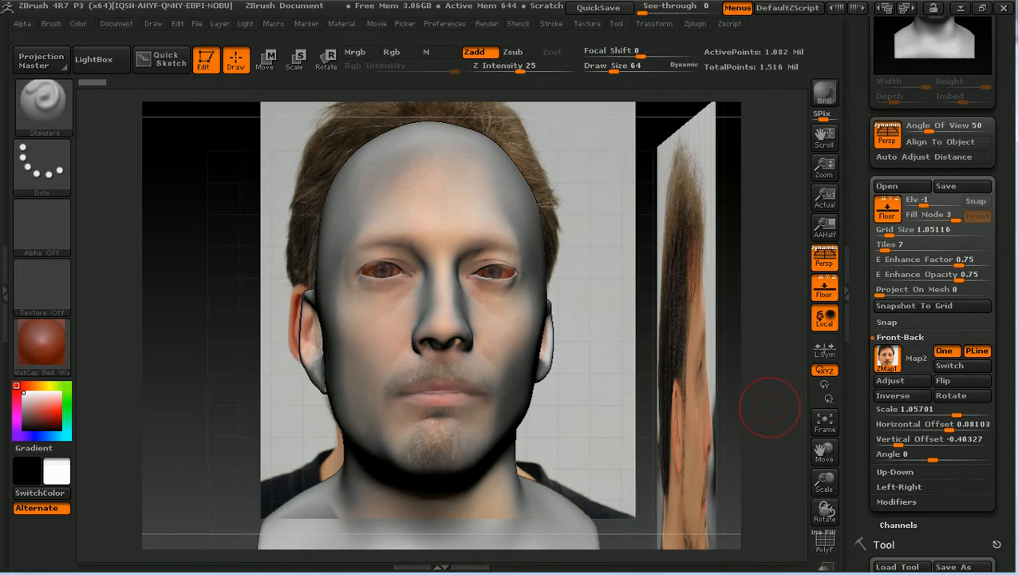
left_click(934, 423)
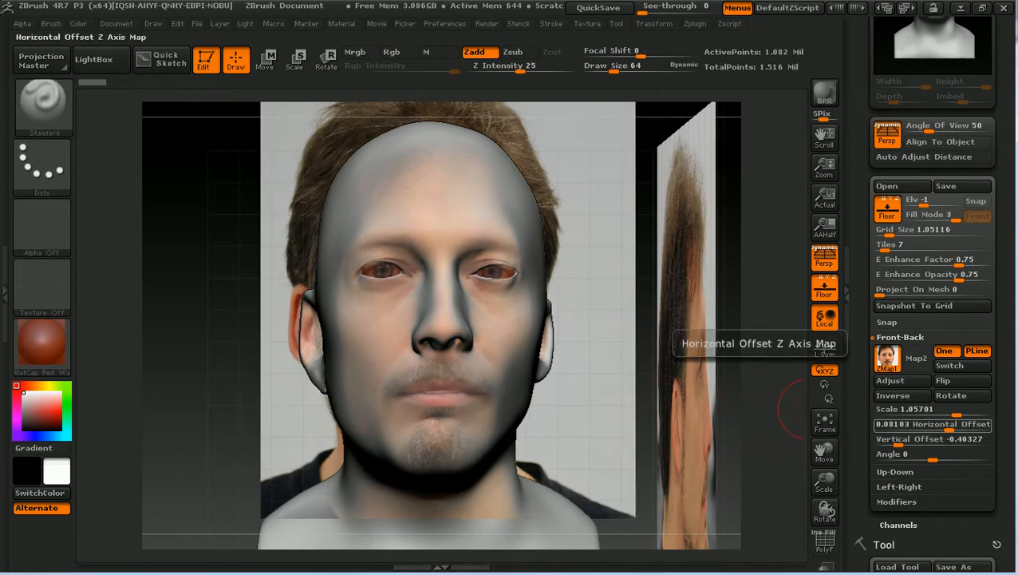
left_click_drag(948, 425, 951, 425)
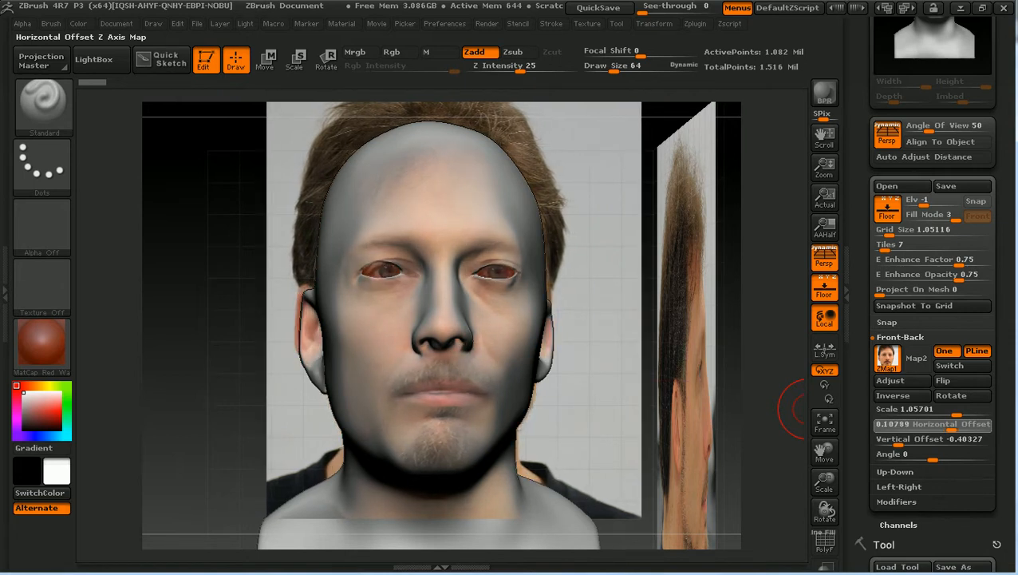
key("shift")
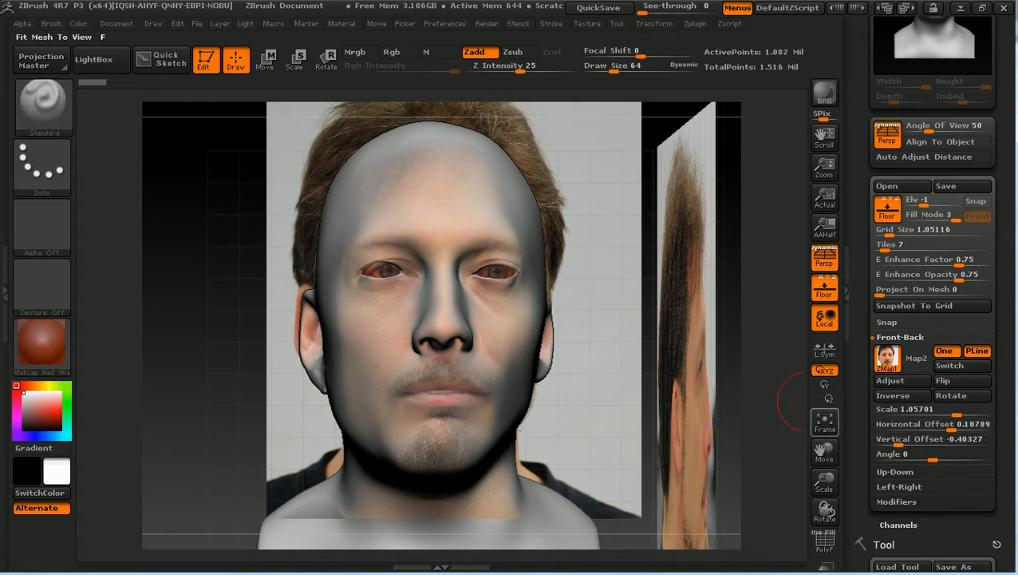
left_click_drag(899, 442, 898, 442)
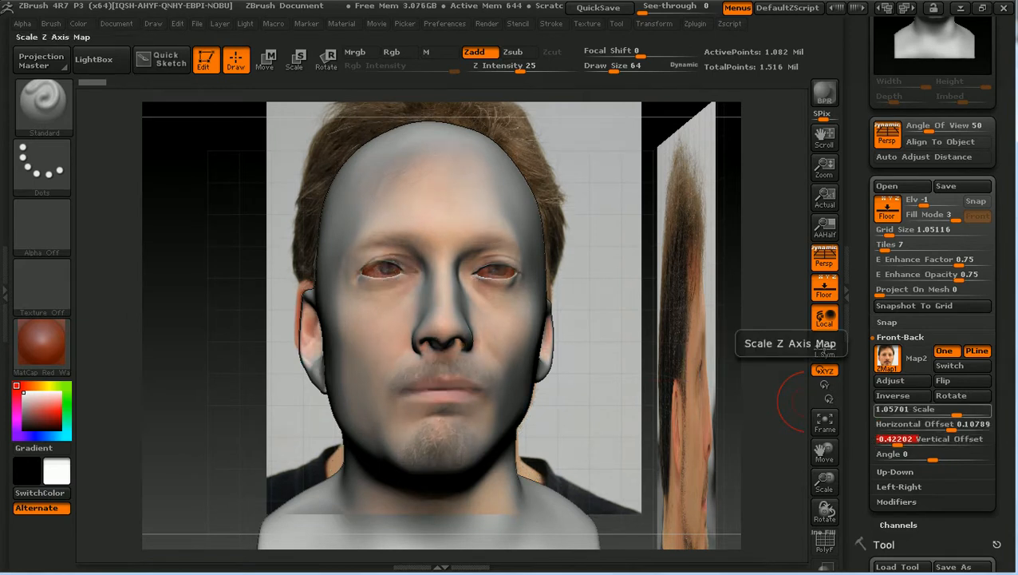
left_click_drag(933, 423, 933, 424)
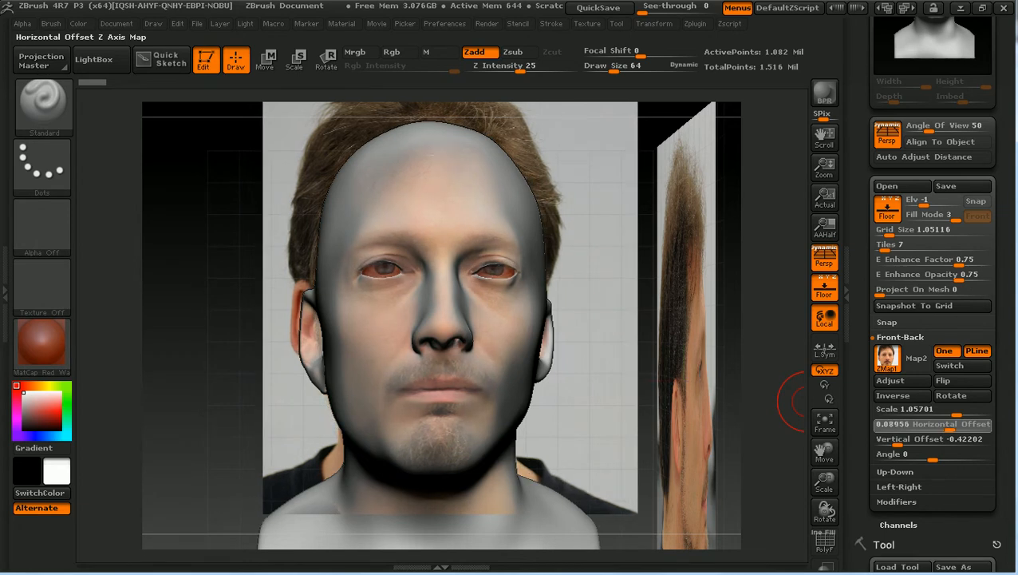
left_click(933, 424)
key("Tab")
type("-0.33251")
key("Return")
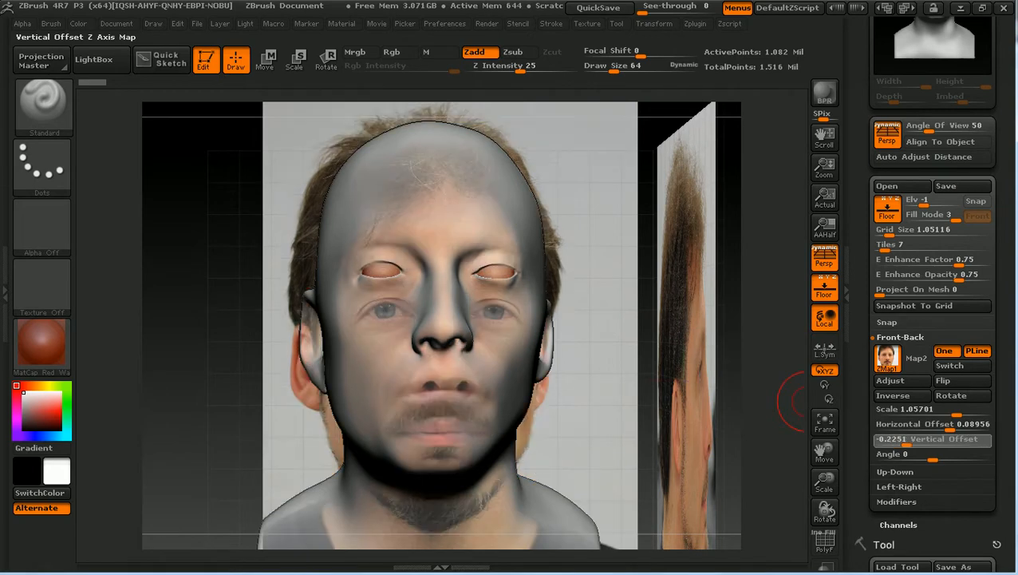
left_click_drag(902, 442, 900, 441)
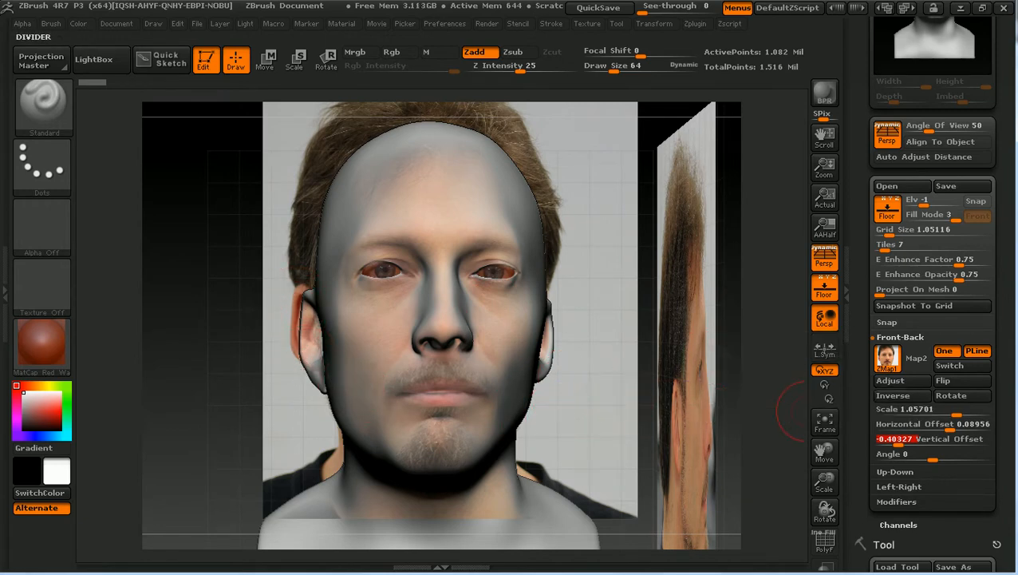
Step: In side view, align the Left-Right reference photo with the profile using Horizontal Offset 0.16117 and Vertical Offset -0.38494
left_click_drag(778, 410, 858, 410)
mouse_move(511, 257)
left_mouse_down()
mouse_move(646, 257)
mouse_move(786, 407)
left_mouse_up()
left_click_drag(732, 388, 709, 356, "alt")
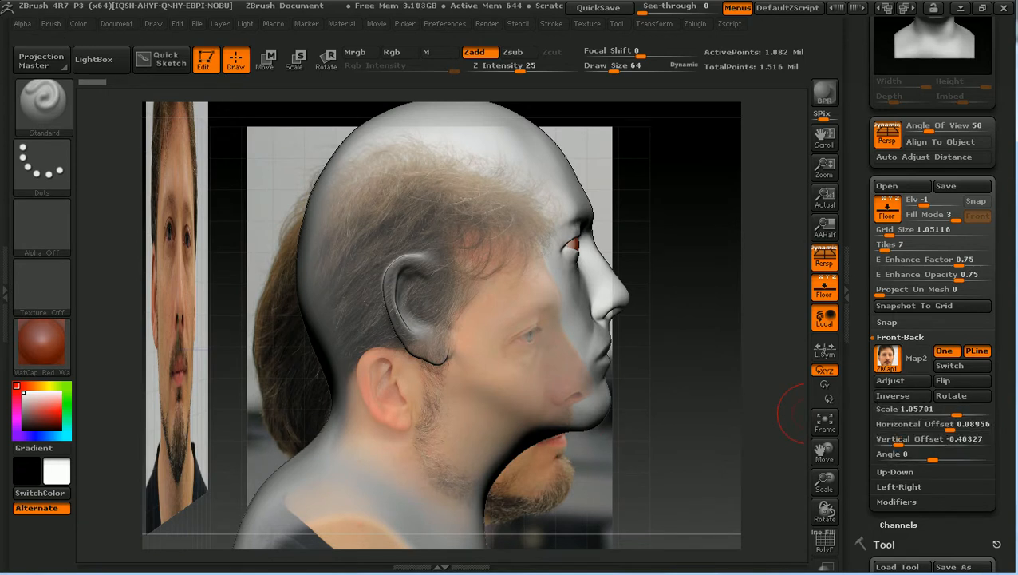
left_click(900, 486)
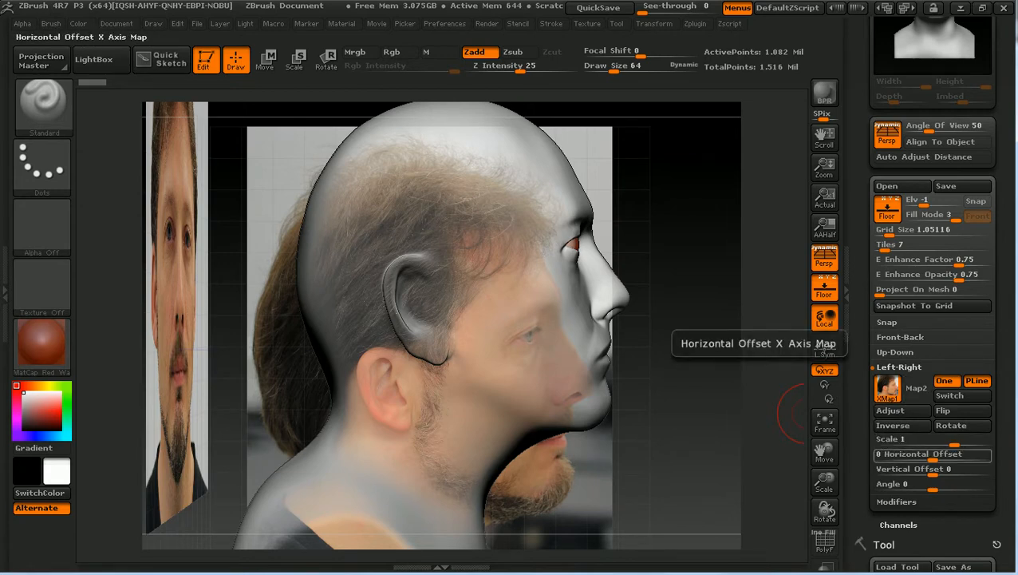
left_click_drag(932, 453, 875, 469)
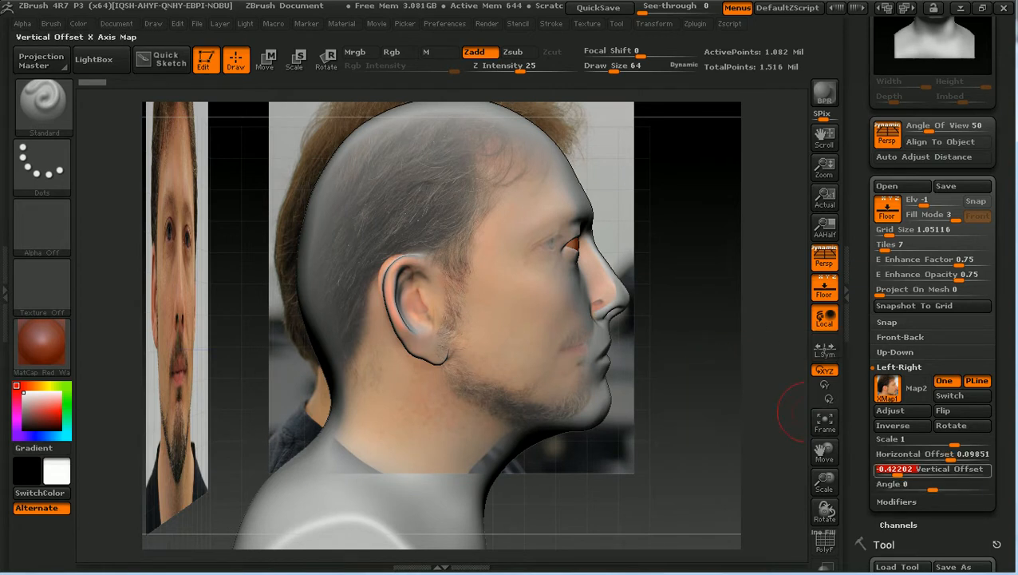
left_click_drag(876, 469, 885, 469)
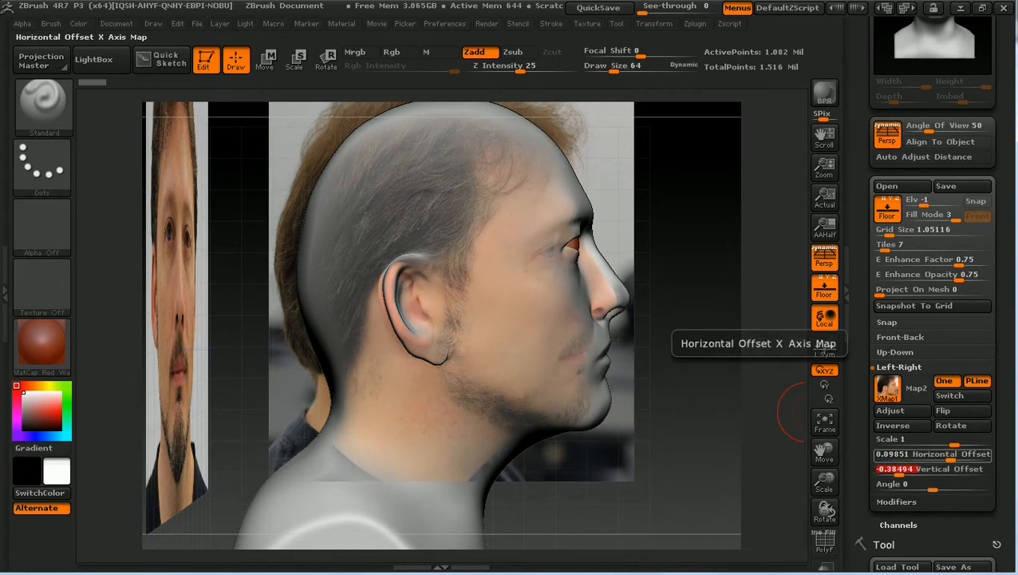
left_click_drag(878, 453, 883, 453)
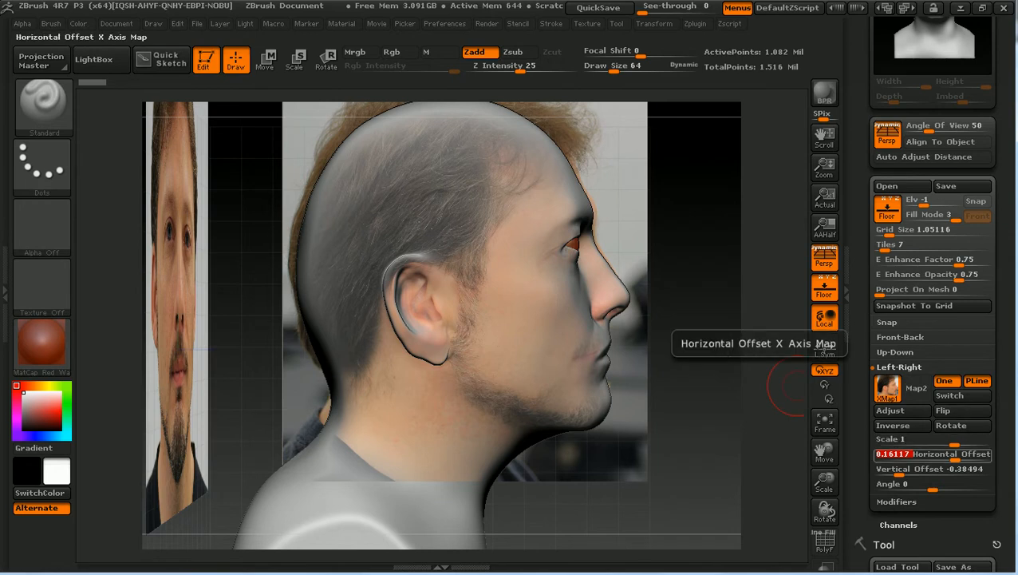
Step: Tilt the side reference photo to Angle -1.16042 and set its Vertical Offset to -0.38494
left_click_drag(932, 469, 928, 468)
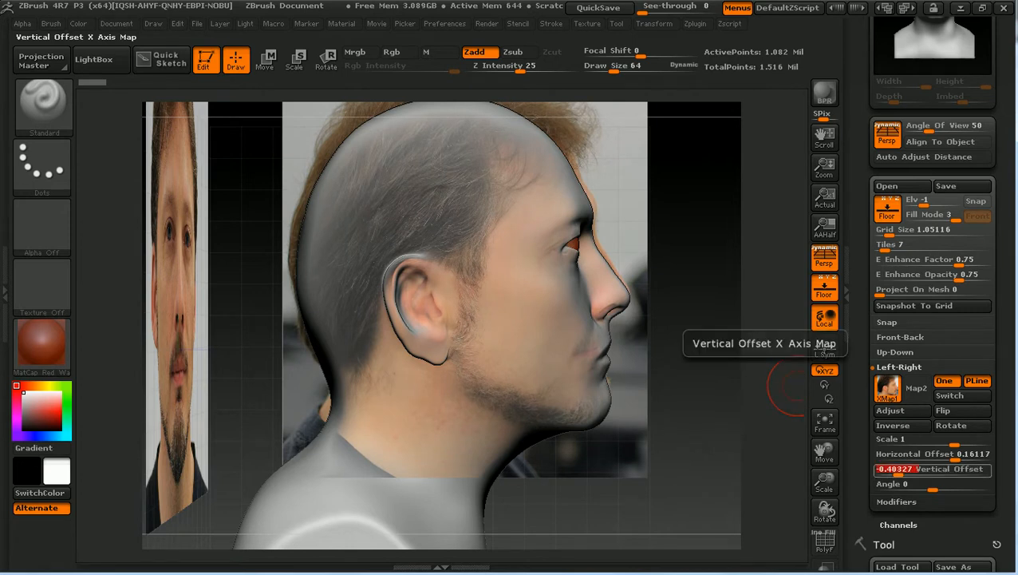
left_click_drag(932, 484, 938, 483)
left_click_drag(930, 487, 927, 487)
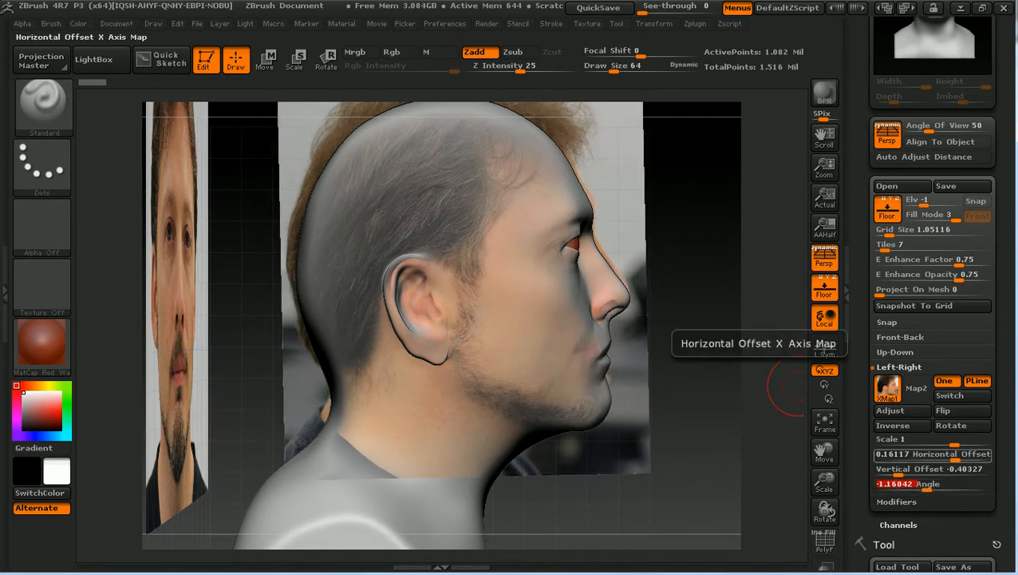
left_click_drag(926, 469, 926, 470)
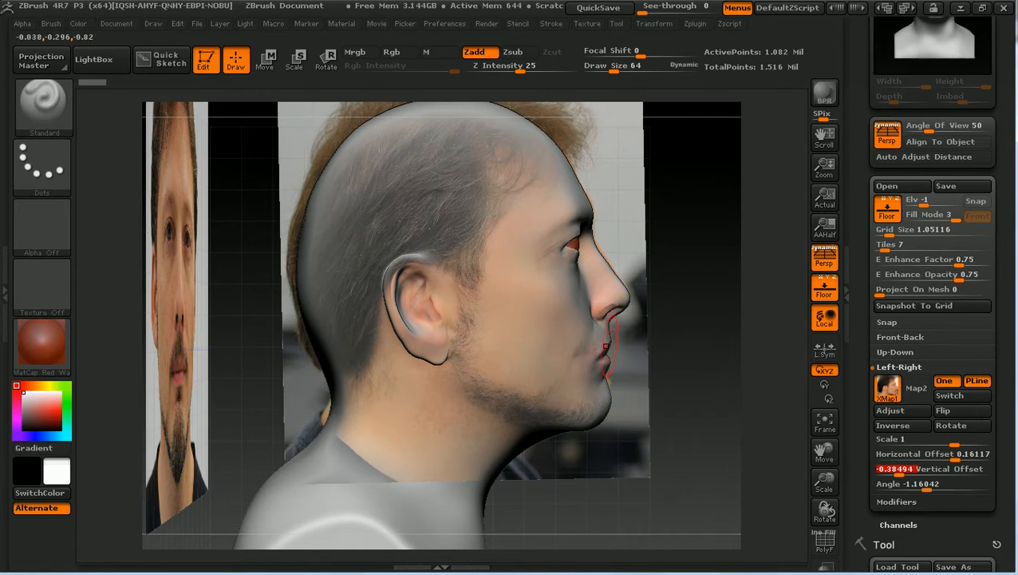
key("shift")
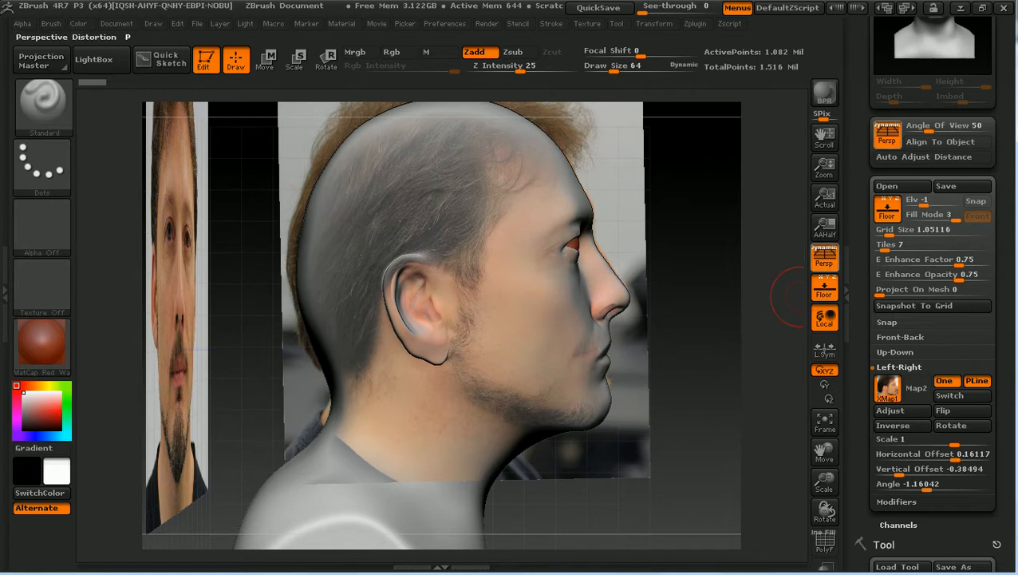
Step: Turn off perspective distortion and view the head straight from the front against the reference photo
left_click(824, 257)
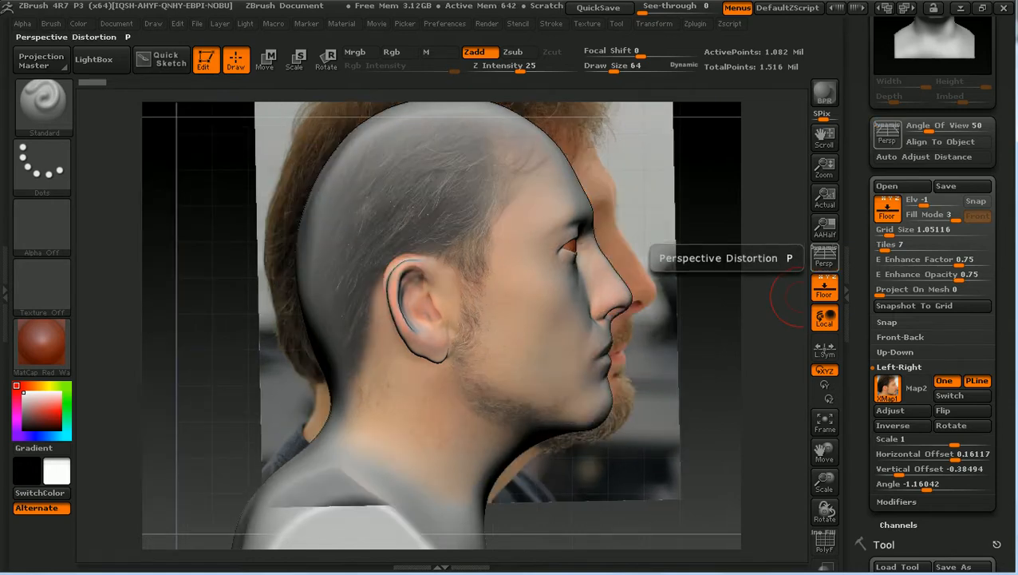
left_click_drag(768, 368, 764, 320, "alt")
mouse_move(731, 352)
left_mouse_down("alt")
mouse_move(745, 344)
mouse_move(730, 369)
mouse_move(698, 363)
left_mouse_up("alt")
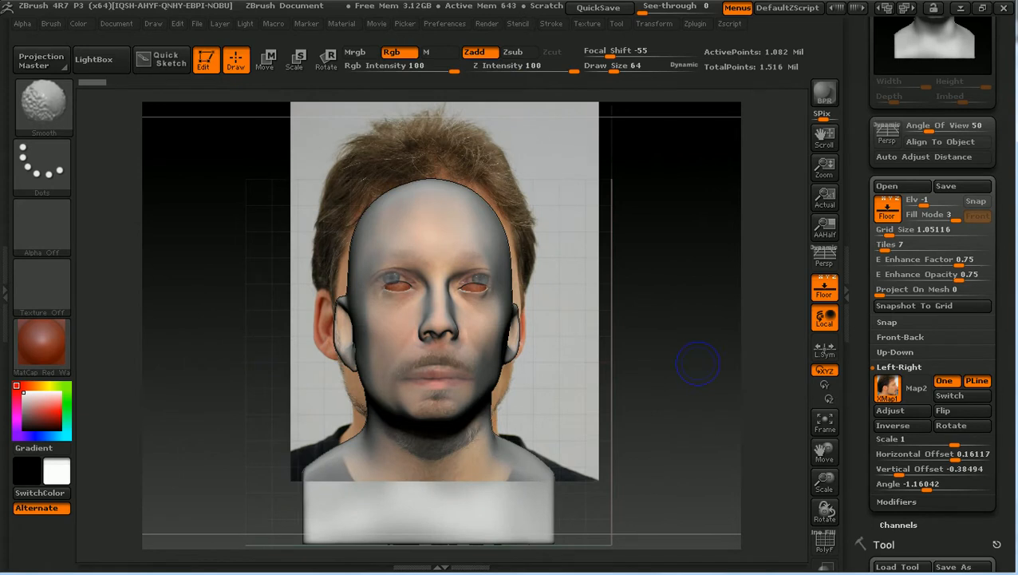
key("shift")
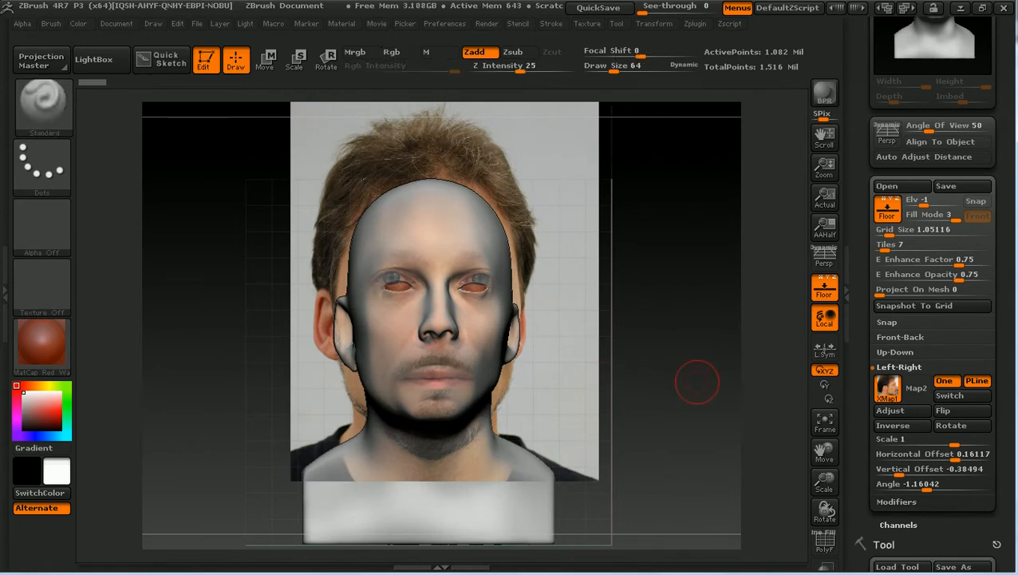
left_click_drag(707, 382, 707, 404, "alt")
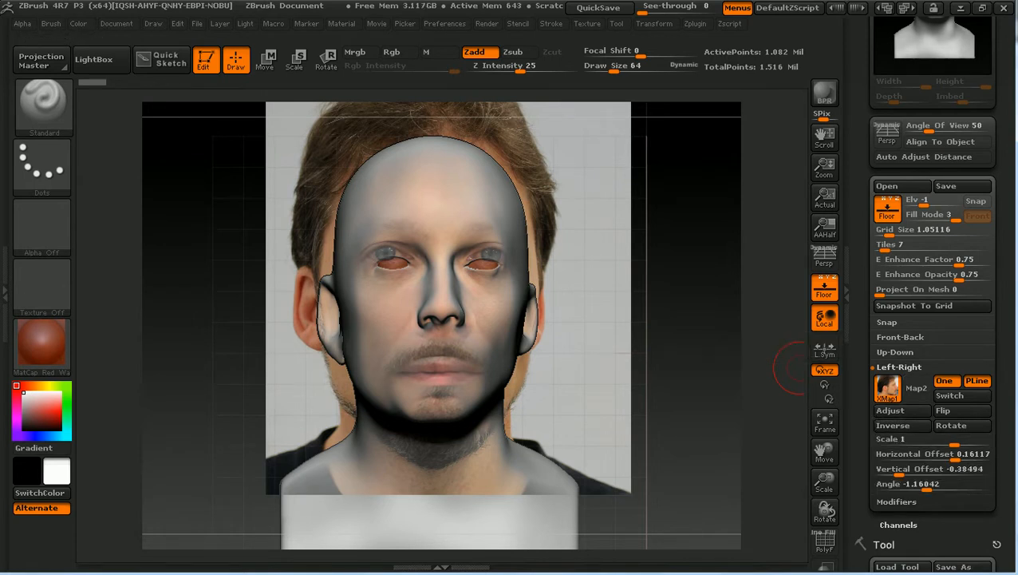
Step: Refit the front photo without perspective by setting its Scale to 0.90068 and Vertical Offset to -0.36704
left_click(900, 336)
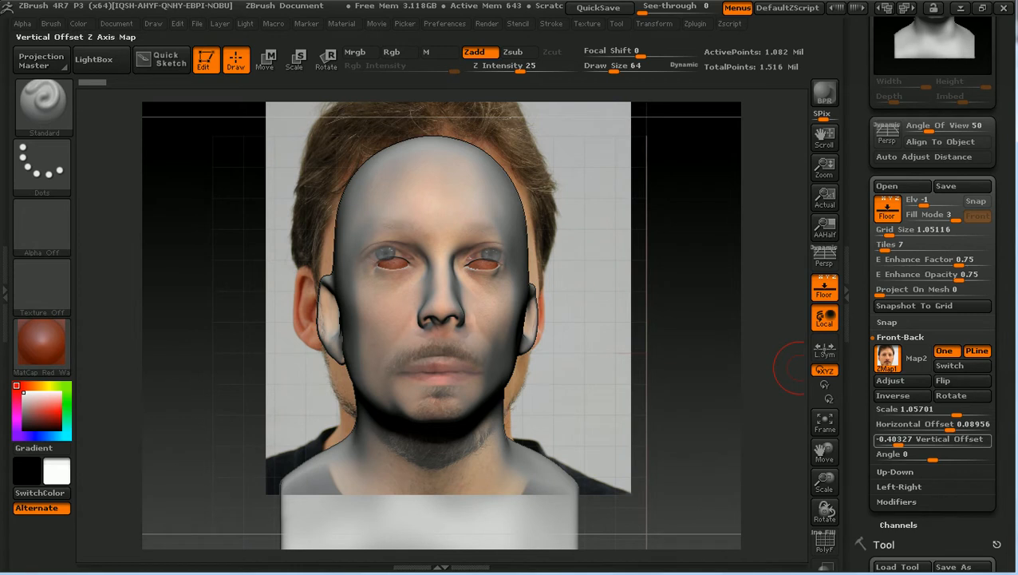
left_click_drag(957, 412, 948, 412)
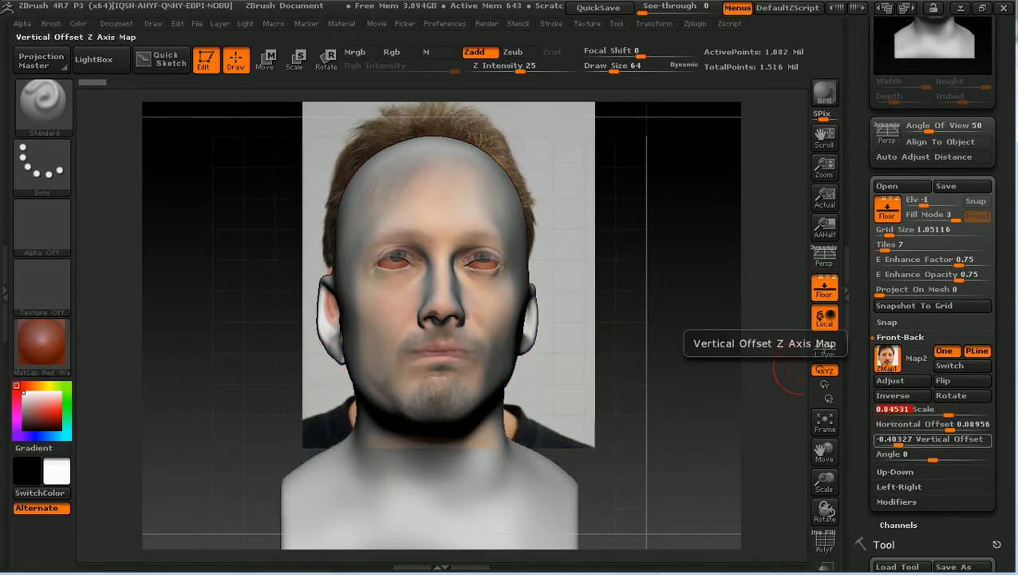
left_click_drag(930, 439, 932, 439)
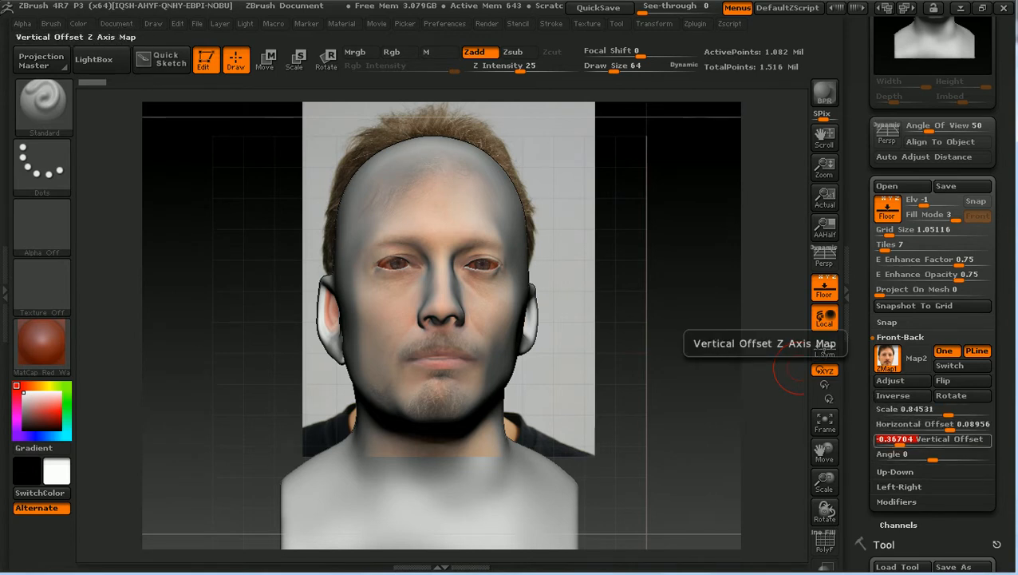
left_click_drag(949, 410, 951, 411)
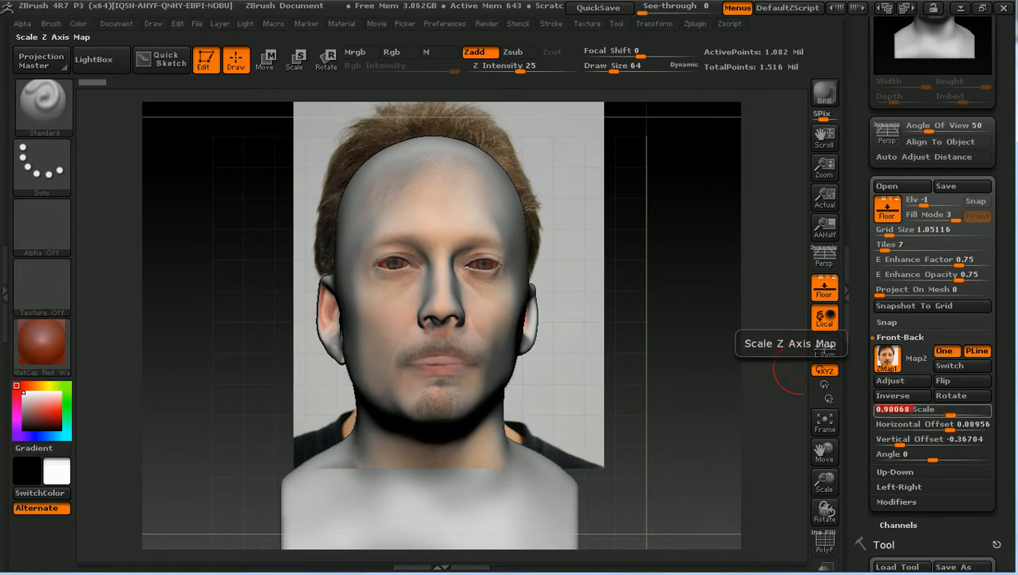
left_click_drag(899, 442, 899, 442)
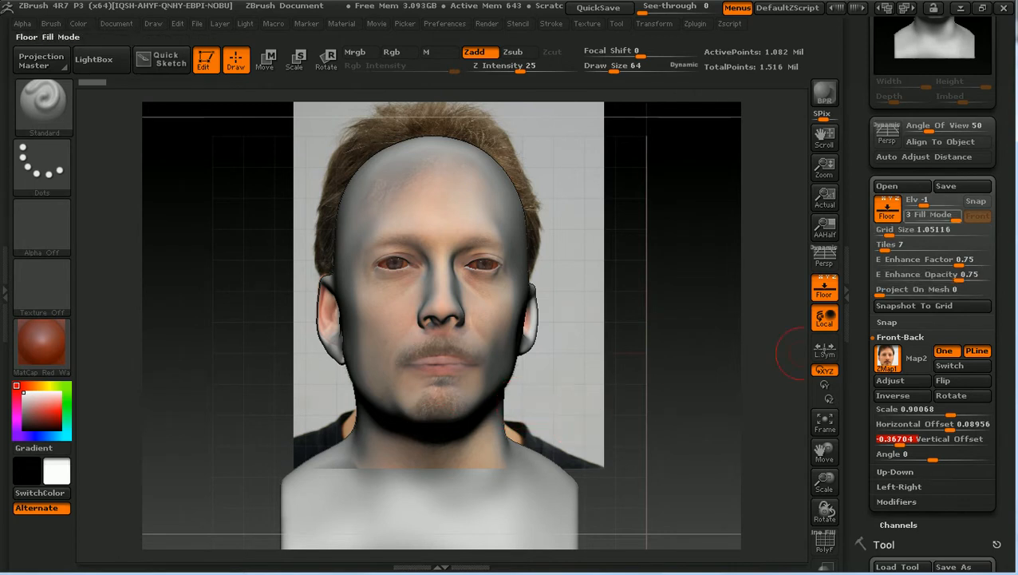
Step: Set the floor grid's elevation to -5.69098, Grid Size to 15.08698 and Fill Mode to 2
left_click_drag(923, 202, 920, 233)
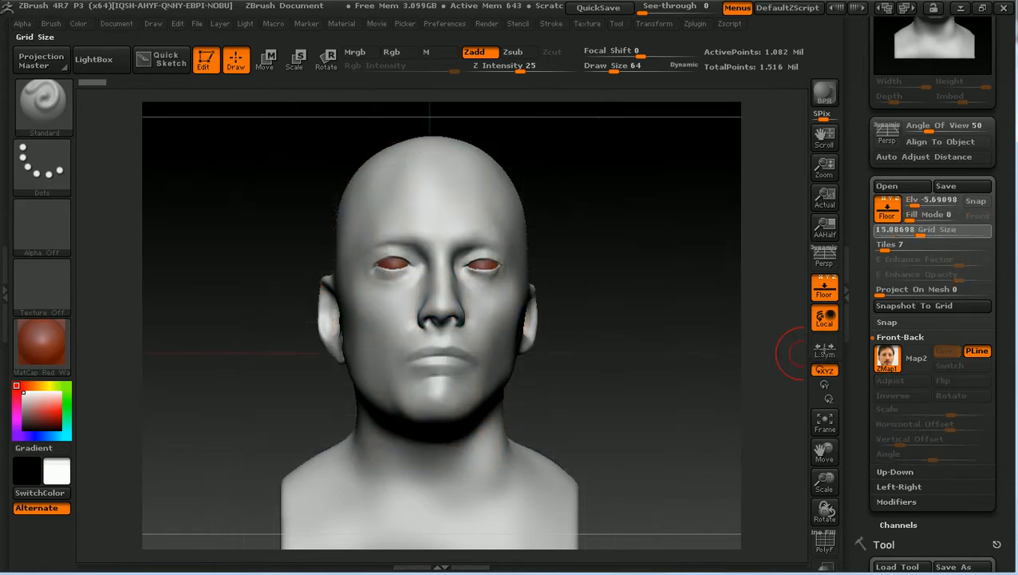
left_click(920, 231)
left_click_drag(910, 217, 924, 218)
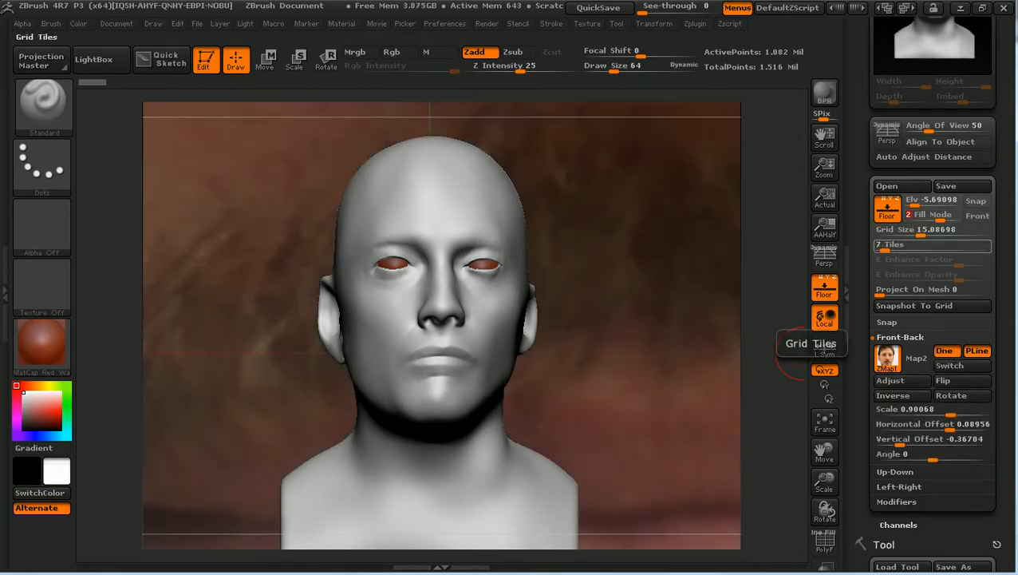
Step: Shrink the floor grid by snapping it to the mesh and set its Fill Mode to 3
left_click_drag(921, 232, 890, 232)
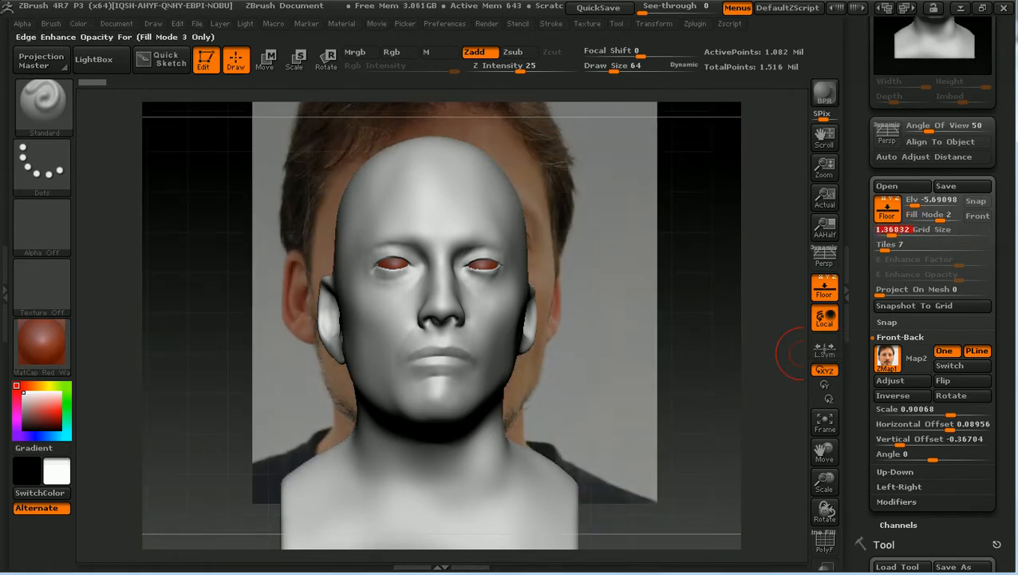
left_click(886, 322)
left_click(902, 335)
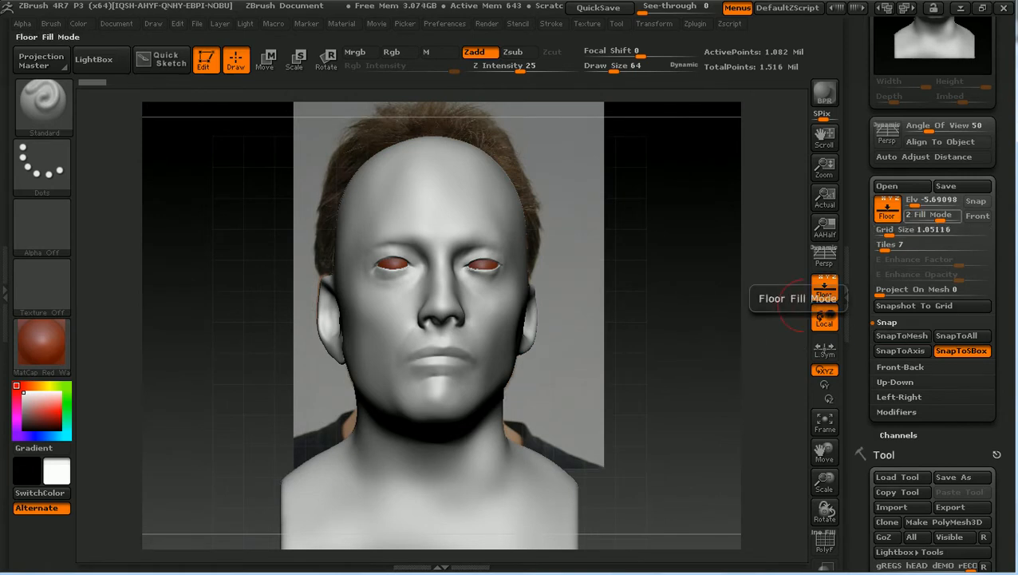
left_click_drag(941, 216, 956, 217)
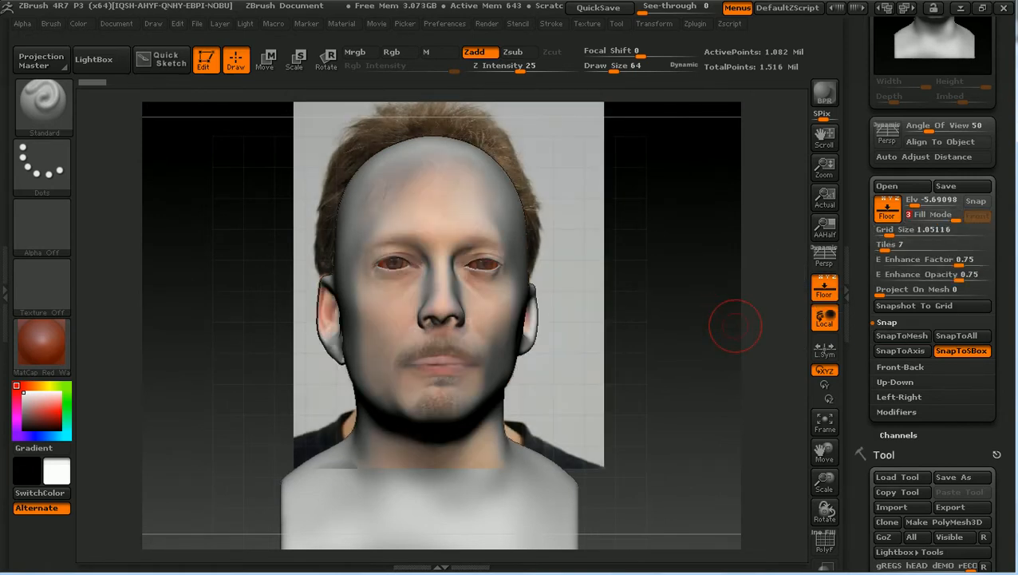
Step: In the side view, set the side reference photo's Scale to 0.86357 and Vertical Offset to -0.33251
mouse_move(642, 376)
left_mouse_down()
mouse_move(693, 368)
mouse_move(693, 378)
left_mouse_up()
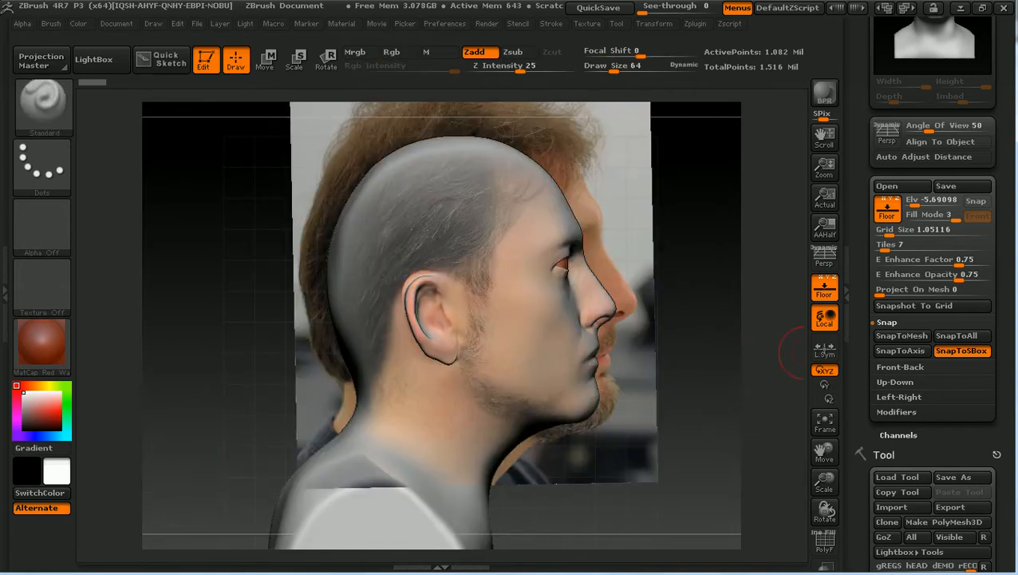
left_click(900, 397)
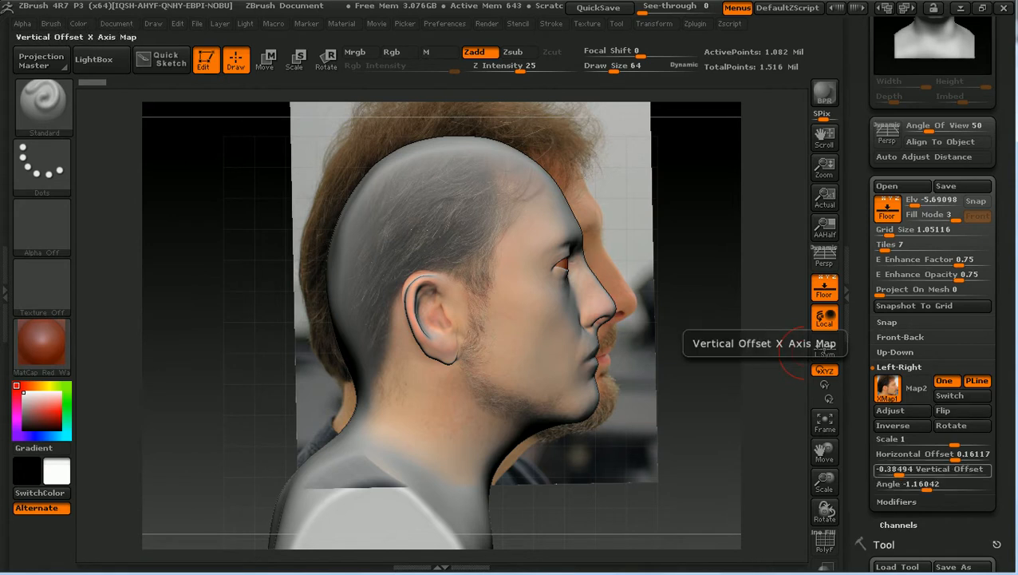
left_click_drag(954, 441, 948, 441)
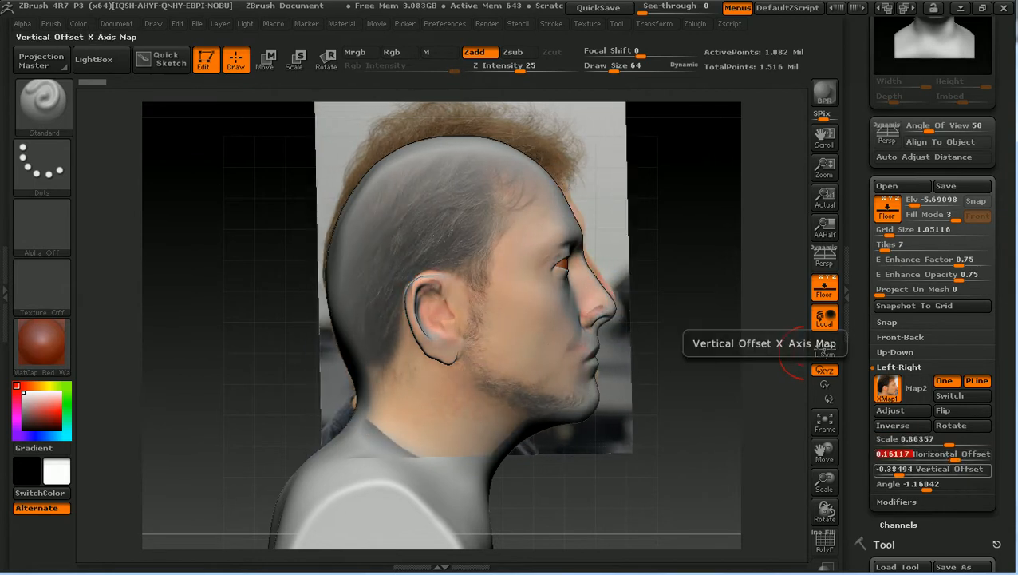
left_click_drag(898, 468, 903, 468)
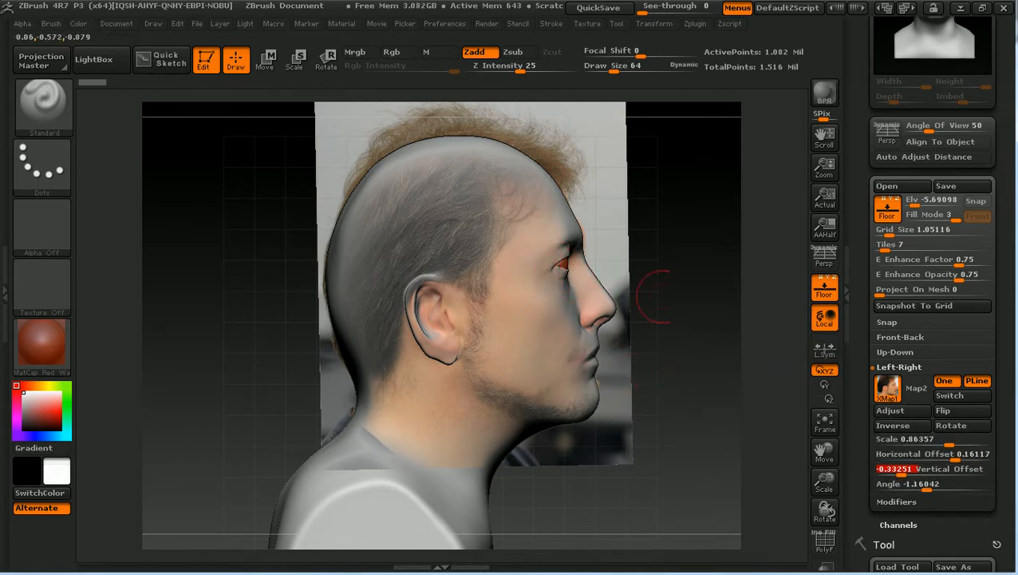
Step: Try shrinking the floor grid to a Grid Size of 0.22385, and snap it back to the mesh
key("ctrl")
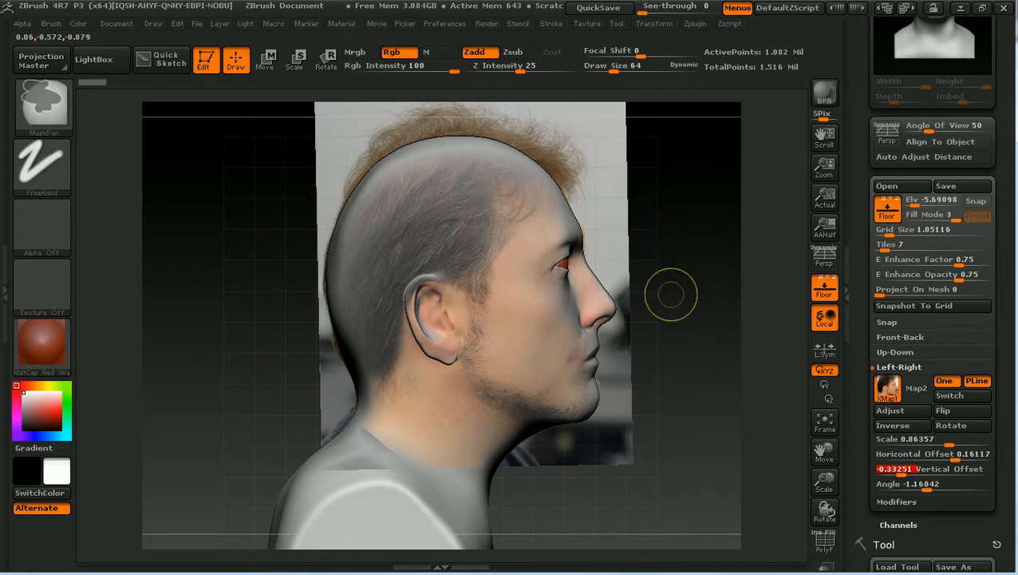
left_click_drag(713, 323, 647, 263)
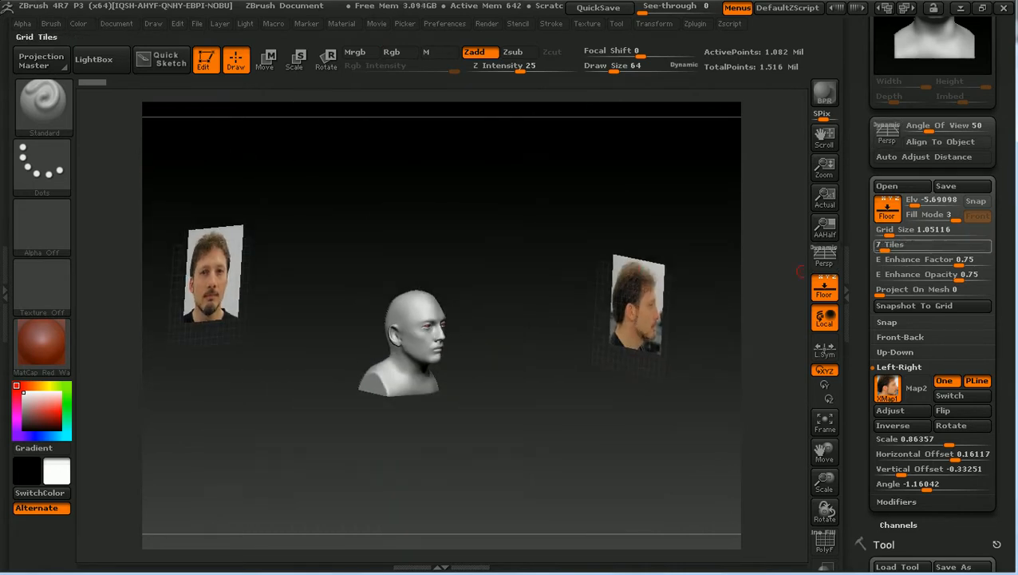
mouse_move(889, 233)
left_mouse_down()
mouse_move(903, 232)
mouse_move(883, 233)
left_mouse_up()
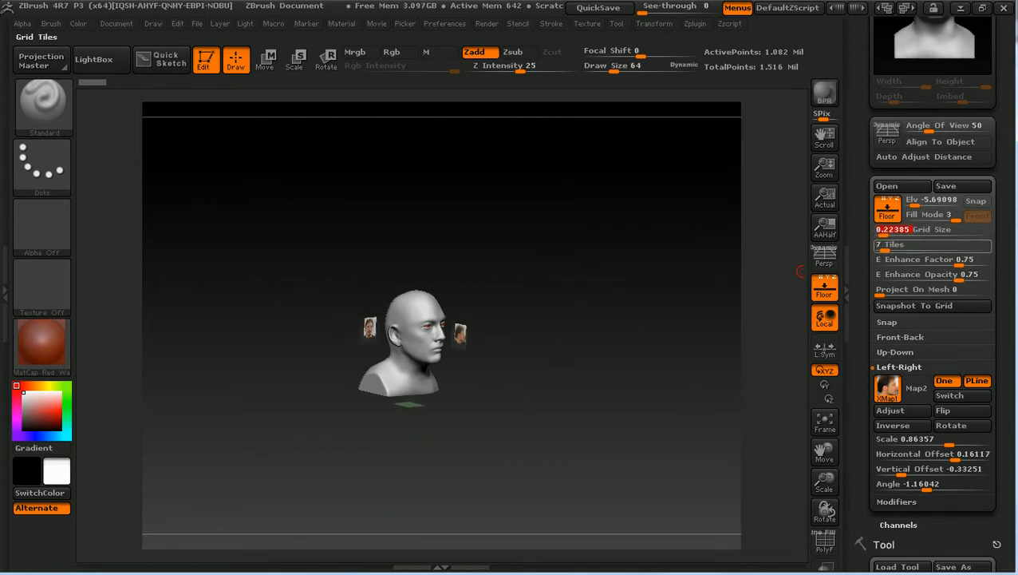
left_click(887, 321)
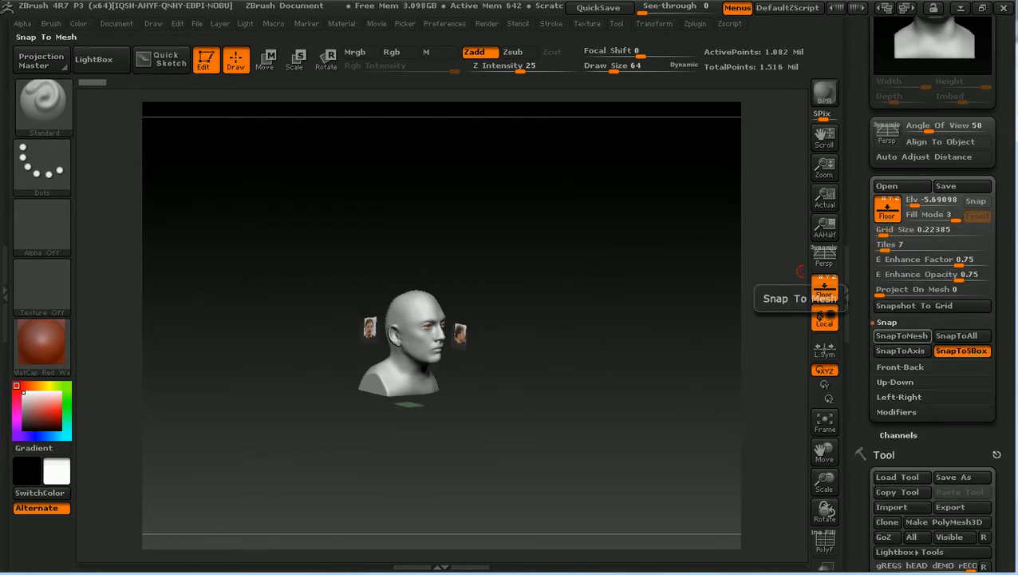
left_click(901, 335)
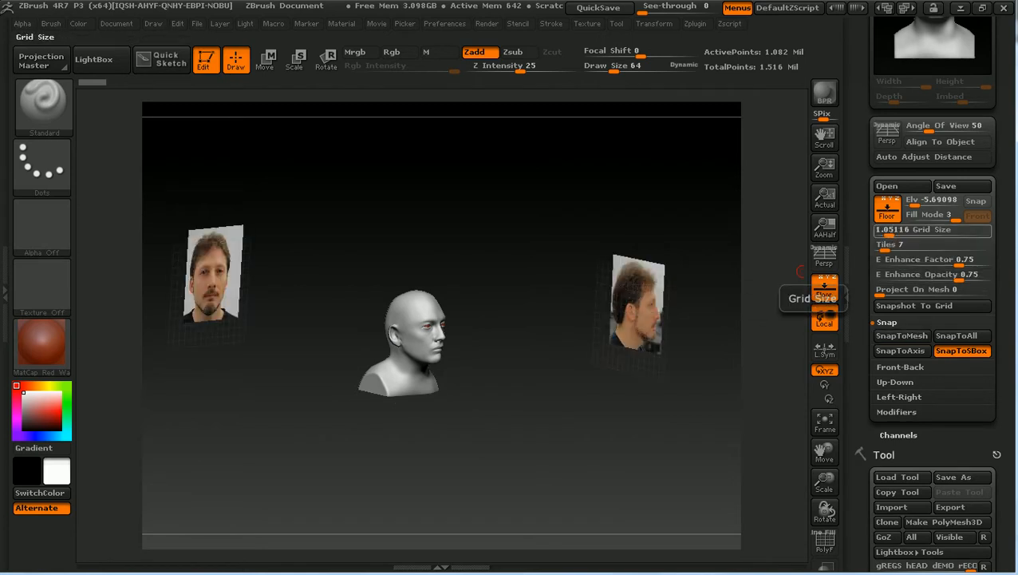
Step: Bring the reference planes close around the head by setting the floor elevation to -0.8895
left_click_drag(915, 204, 926, 204)
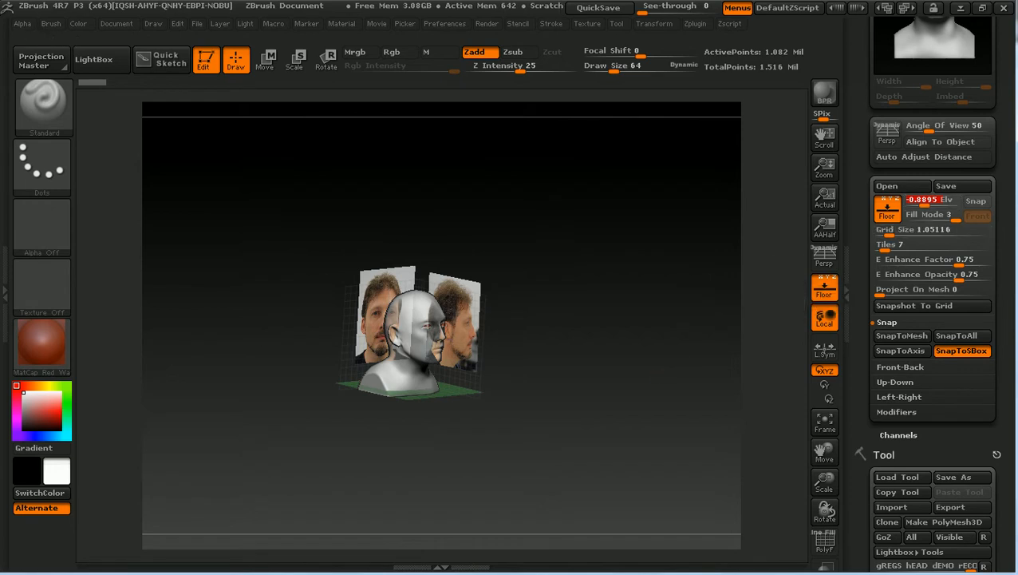
left_click(886, 322)
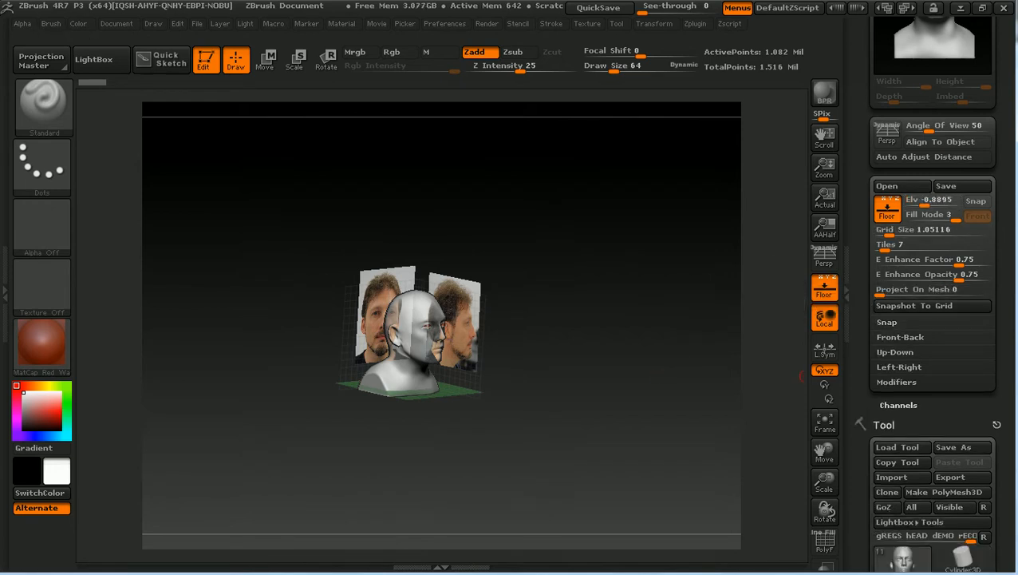
left_click(887, 322)
left_click_drag(626, 403, 620, 472)
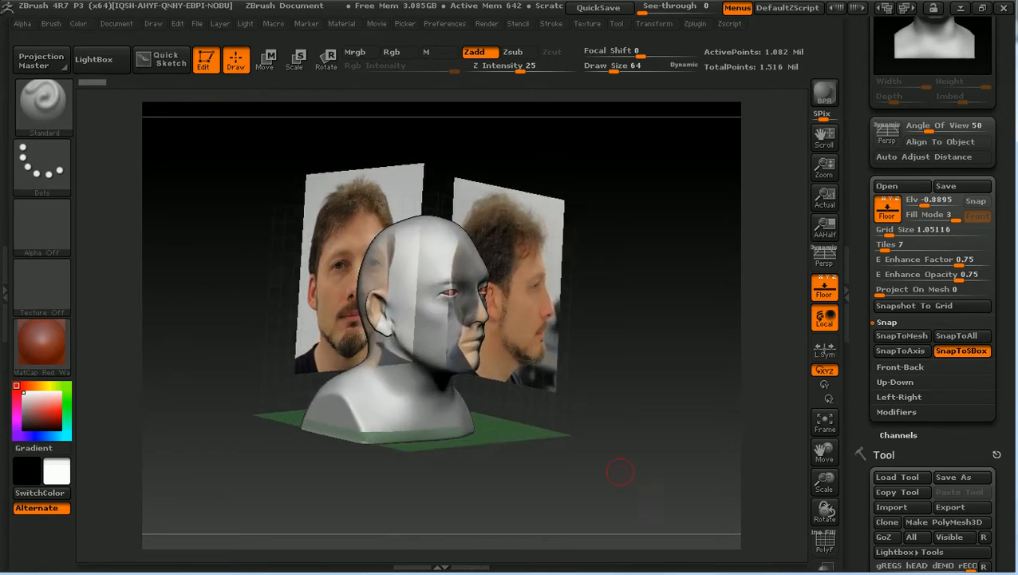
key("f")
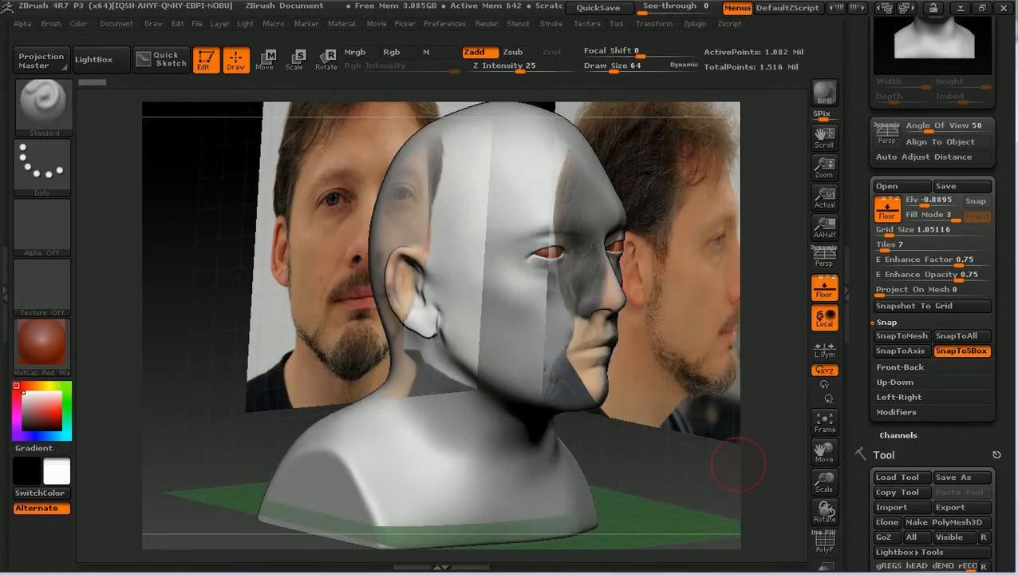
Step: From the front view, choose the Move brush and mask the eye and nose area of the face
left_click_drag(620, 471, 558, 472)
mouse_move(679, 395)
left_mouse_down()
mouse_move(700, 391)
mouse_move(709, 444)
mouse_move(720, 426)
mouse_move(708, 435)
mouse_move(711, 409)
mouse_move(723, 409)
left_mouse_up()
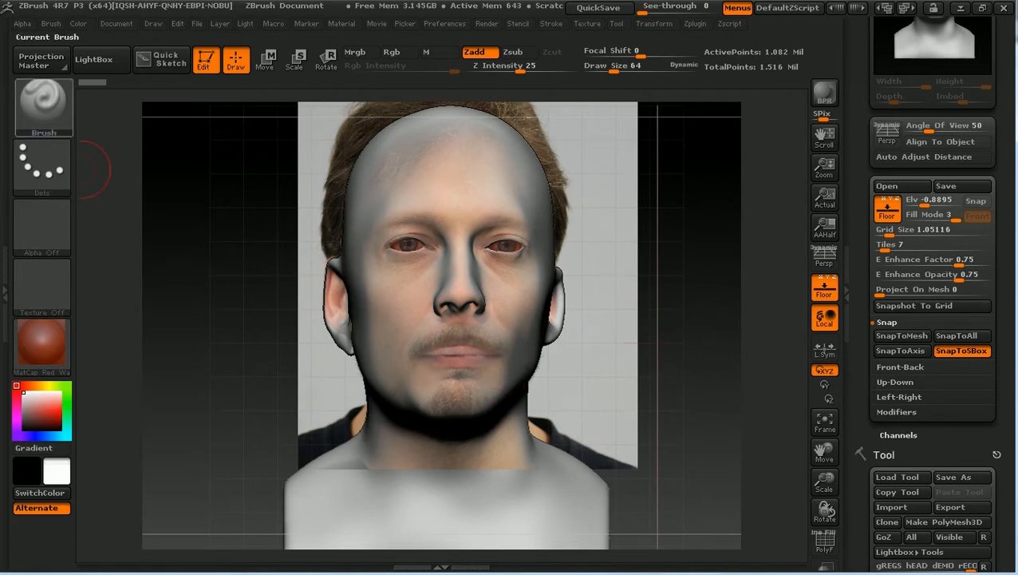
left_click(43, 104)
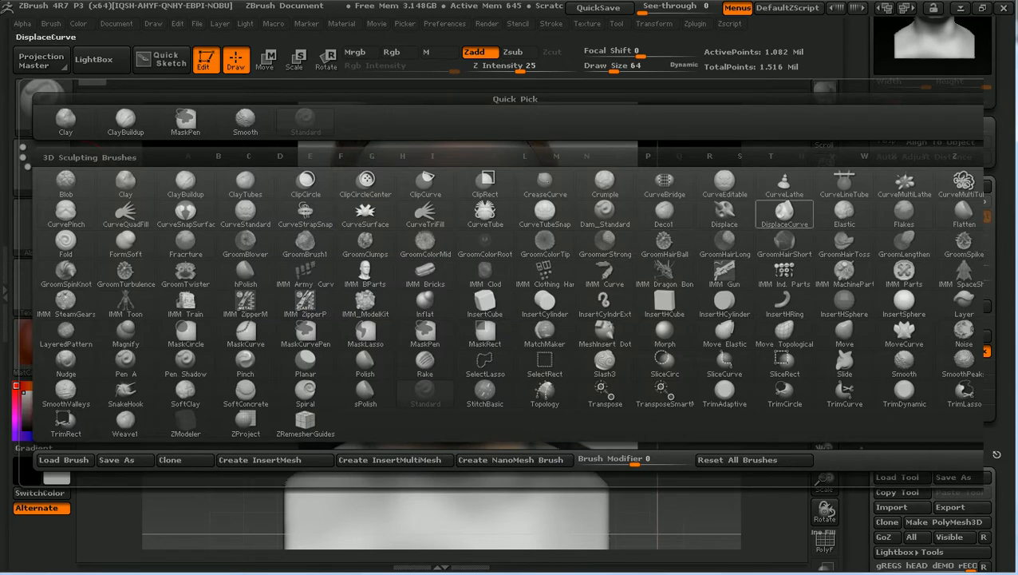
left_click(845, 331)
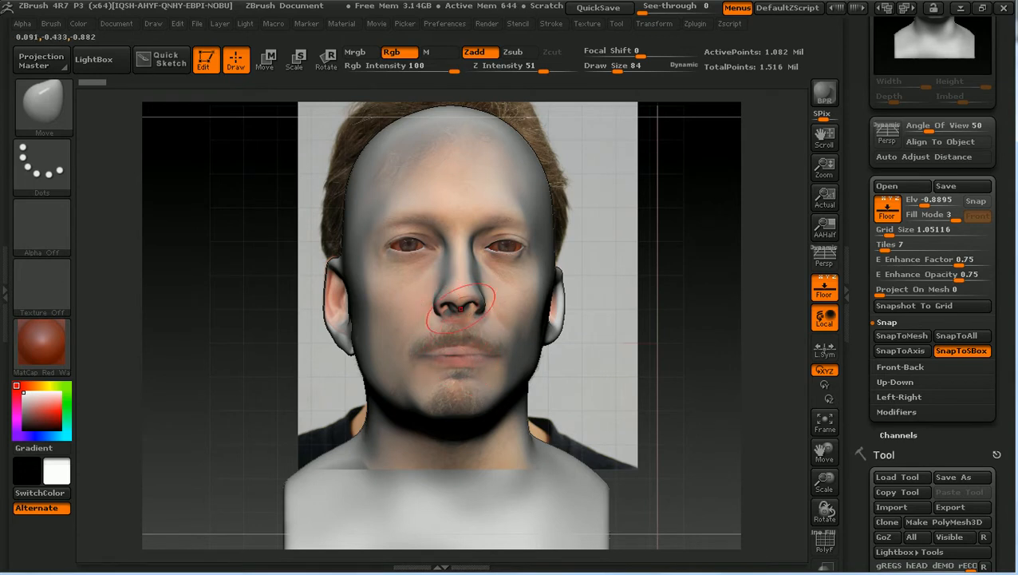
mouse_move(475, 292)
left_mouse_down("ctrl")
mouse_move(447, 239)
mouse_move(395, 255)
mouse_move(403, 295)
mouse_move(511, 297)
left_mouse_up("ctrl")
mouse_move(407, 315)
left_mouse_down("ctrl")
mouse_move(381, 257)
mouse_move(462, 204)
mouse_move(528, 276)
left_mouse_up("ctrl")
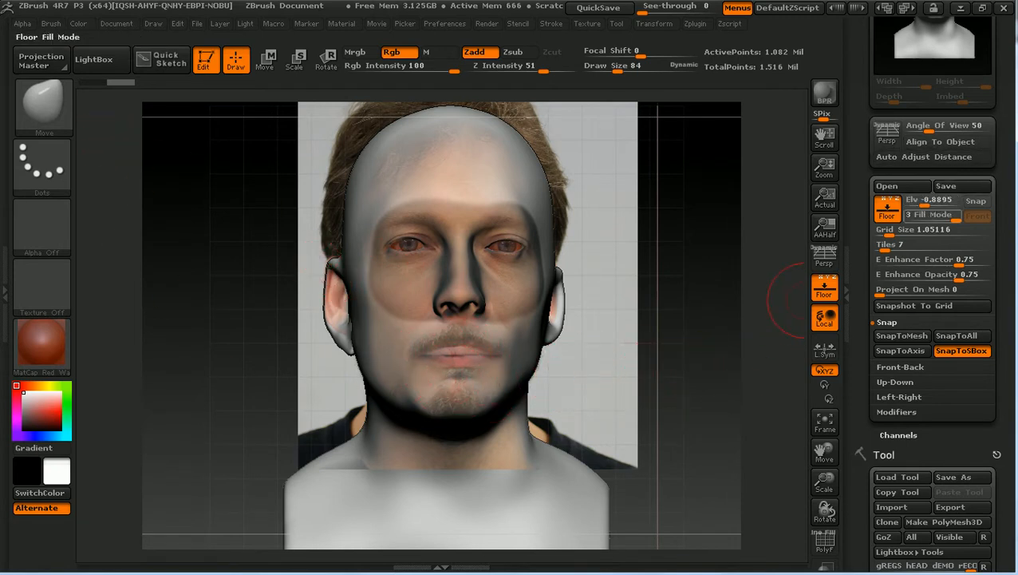
Step: Set the floor grid's Edge Enhance Opacity to 0.72112, keeping Fill Mode at 3
mouse_move(932, 215)
left_mouse_down()
mouse_move(918, 215)
mouse_move(941, 216)
left_mouse_up()
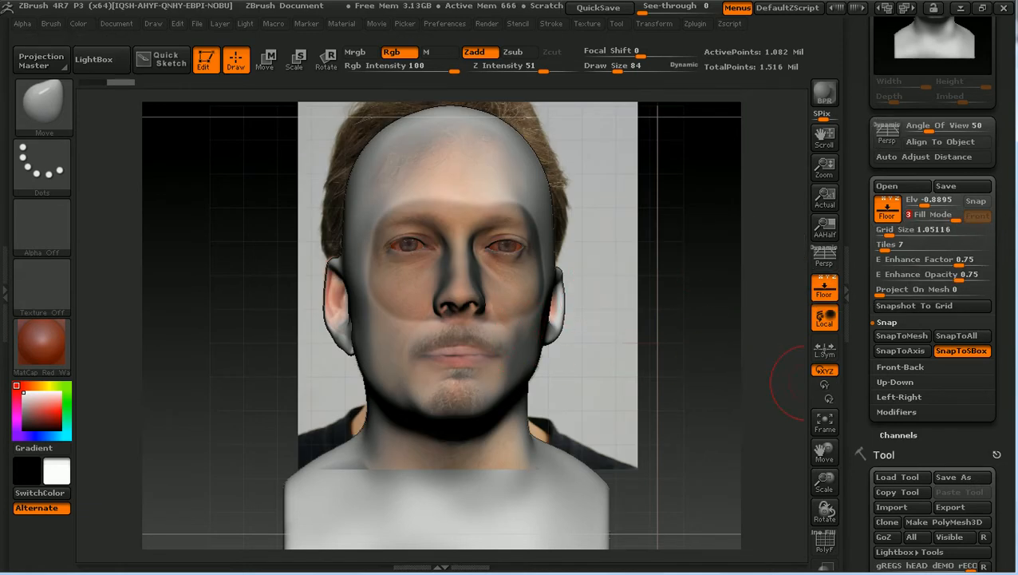
left_click(897, 412)
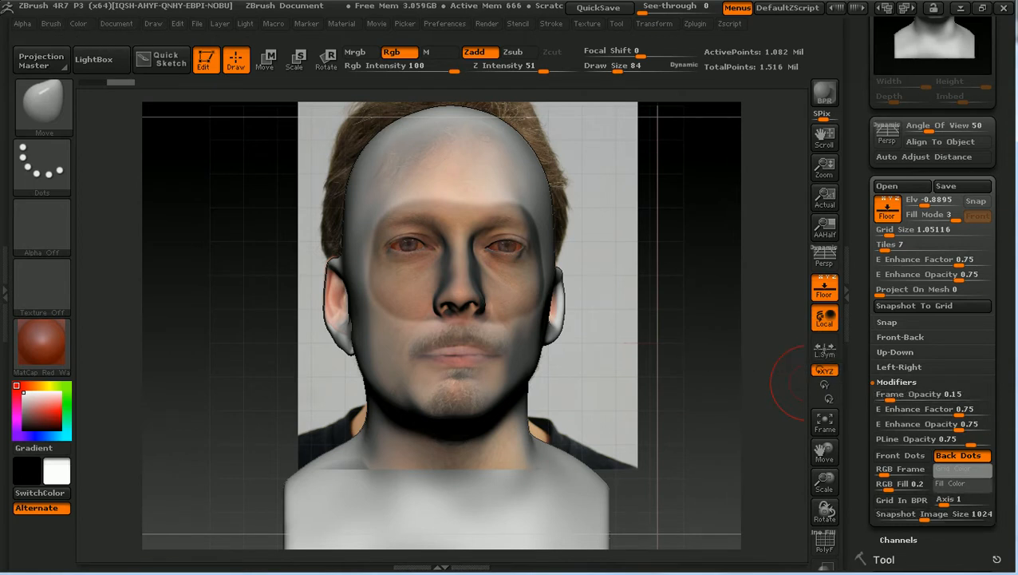
left_click(896, 382)
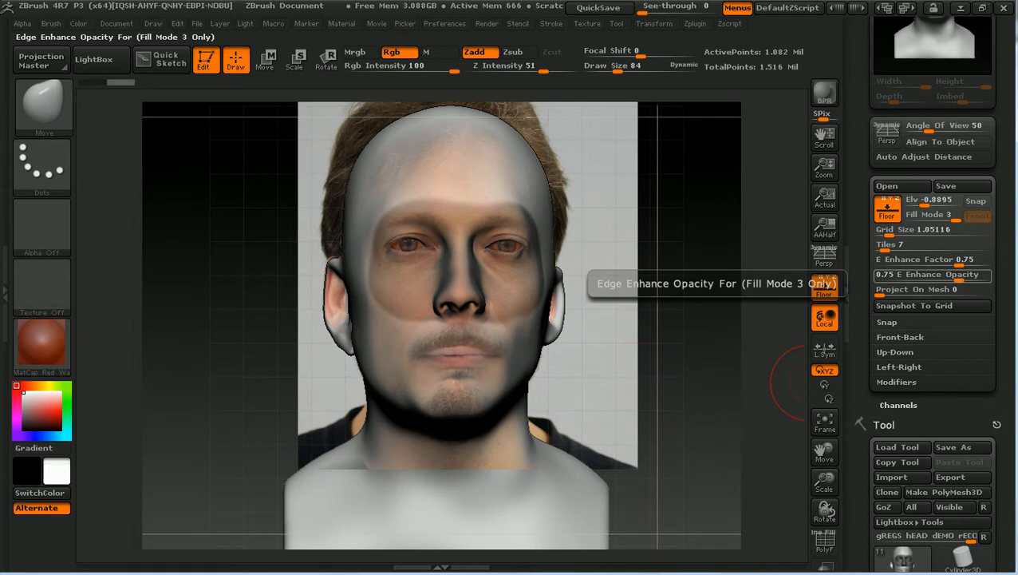
mouse_move(957, 275)
left_mouse_down()
mouse_move(882, 274)
mouse_move(954, 275)
left_mouse_up()
left_click(932, 275)
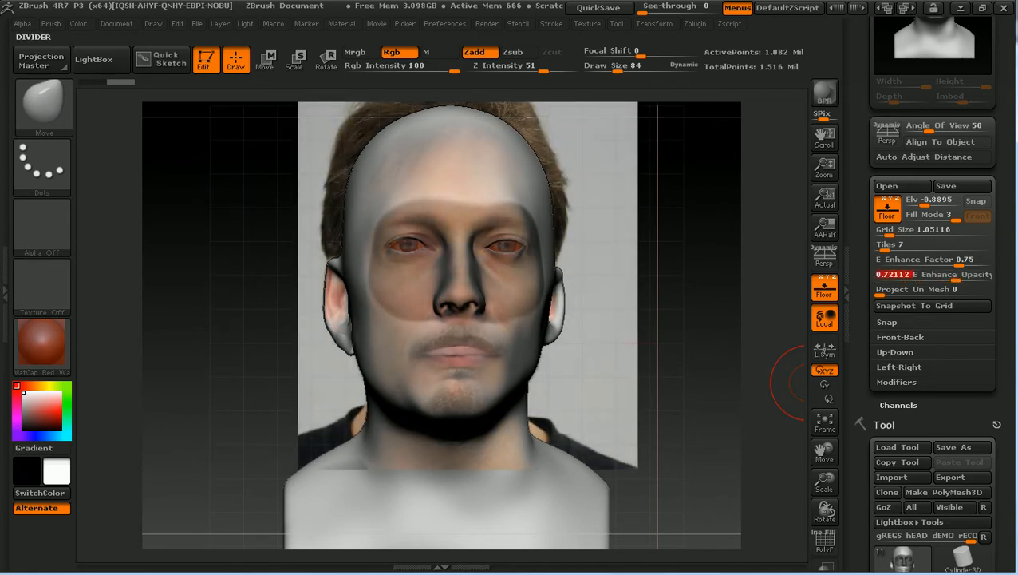
Step: Refit the side reference photo with Scale 0.91953, Horizontal Offset 0.13858, Vertical Offset -0.33251 and Angle -2.15781
left_click_drag(638, 351, 739, 357)
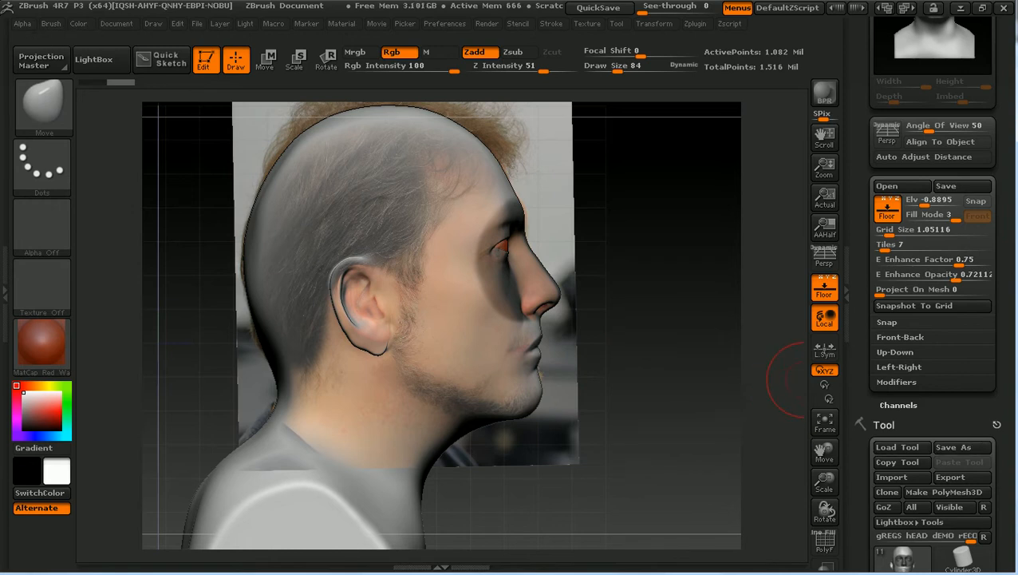
left_click(900, 367)
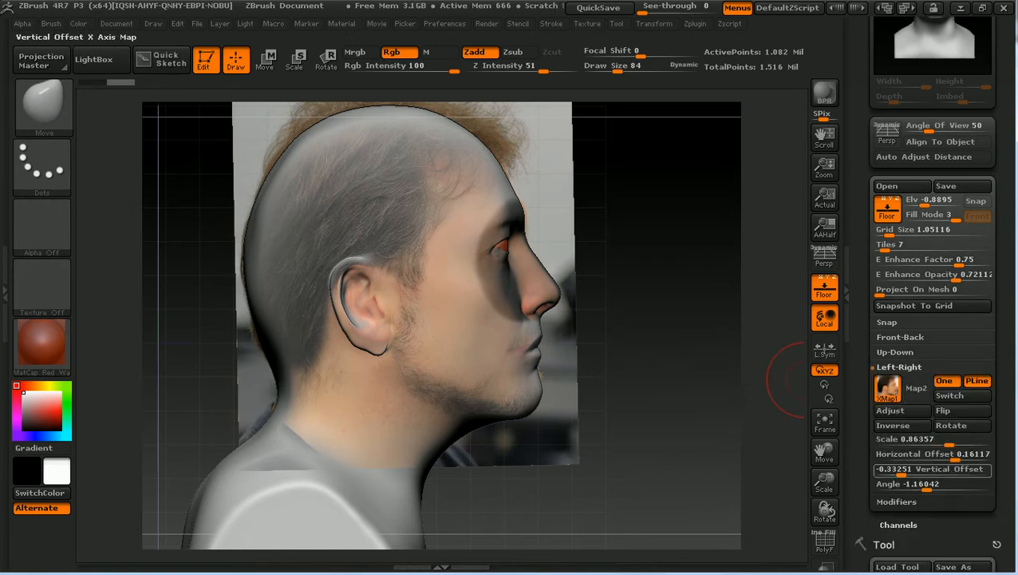
mouse_move(949, 443)
left_mouse_down()
mouse_move(944, 453)
mouse_move(956, 454)
left_mouse_up()
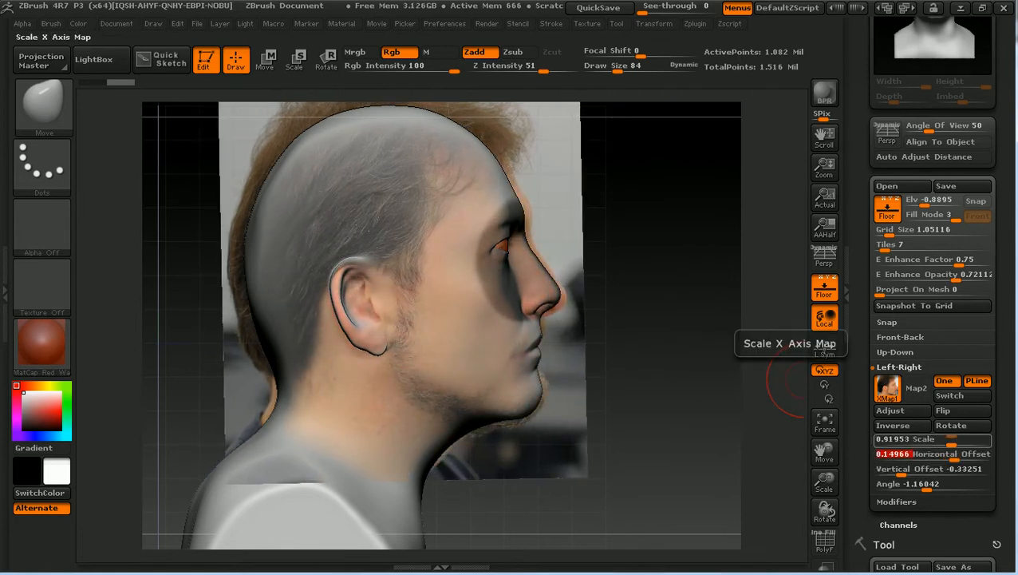
left_click_drag(932, 469, 928, 483)
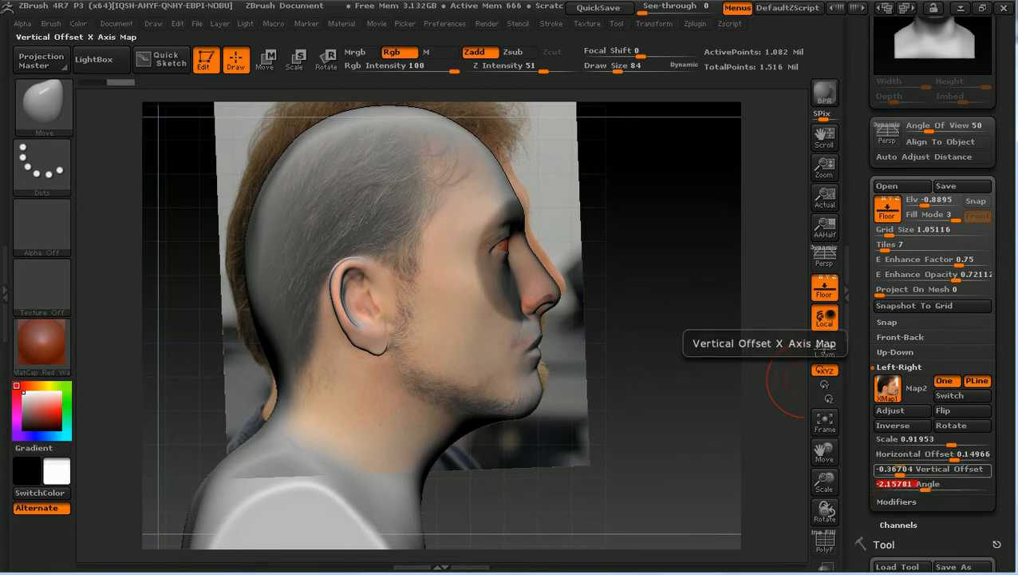
left_click_drag(926, 470, 931, 469)
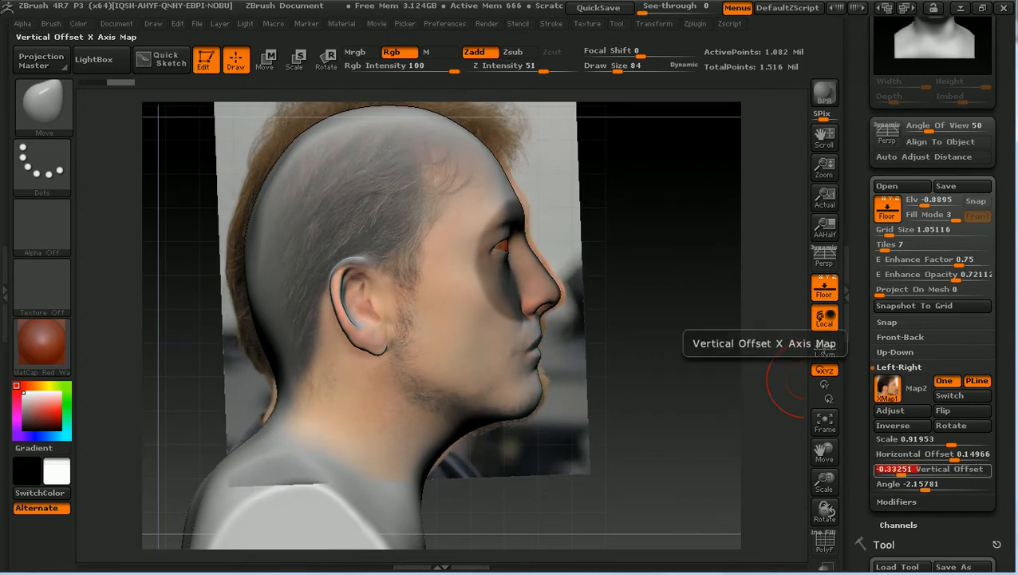
left_click_drag(936, 453, 935, 454)
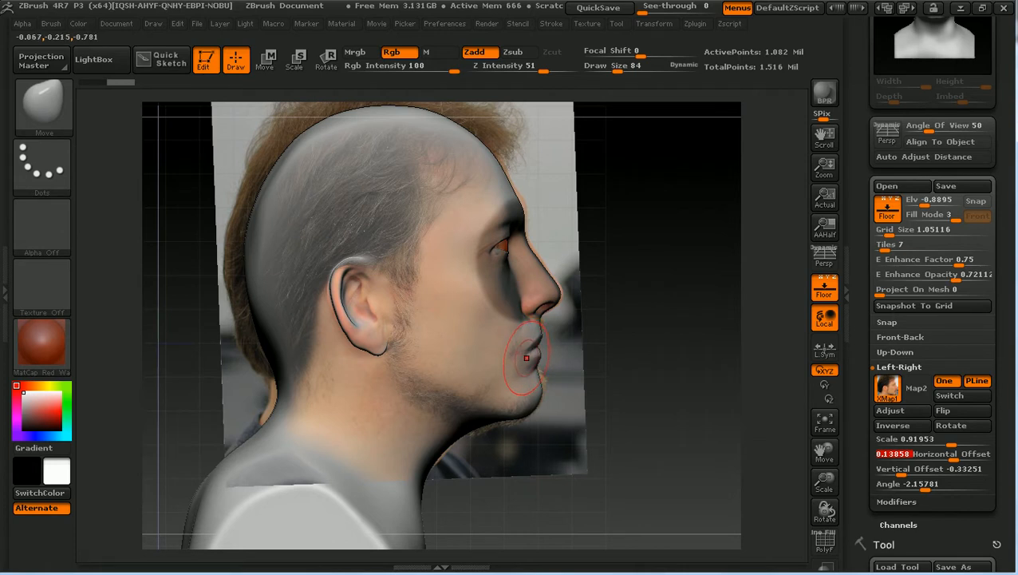
key("Return")
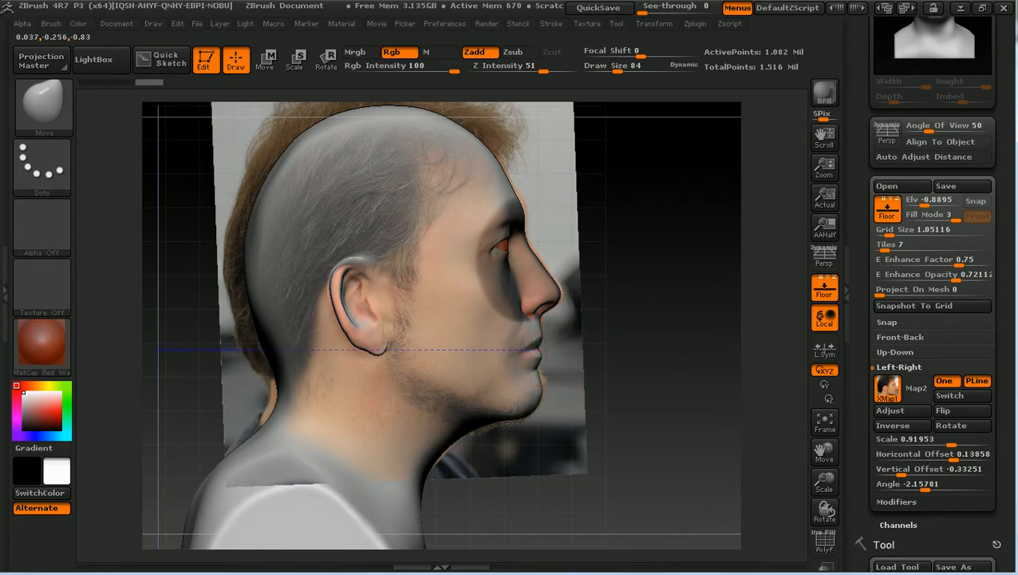
Step: Return to the front view and lower the Edge Enhance Opacity to 0.42831
mouse_move(621, 357)
left_mouse_down()
mouse_move(349, 353)
mouse_move(411, 367)
left_mouse_up()
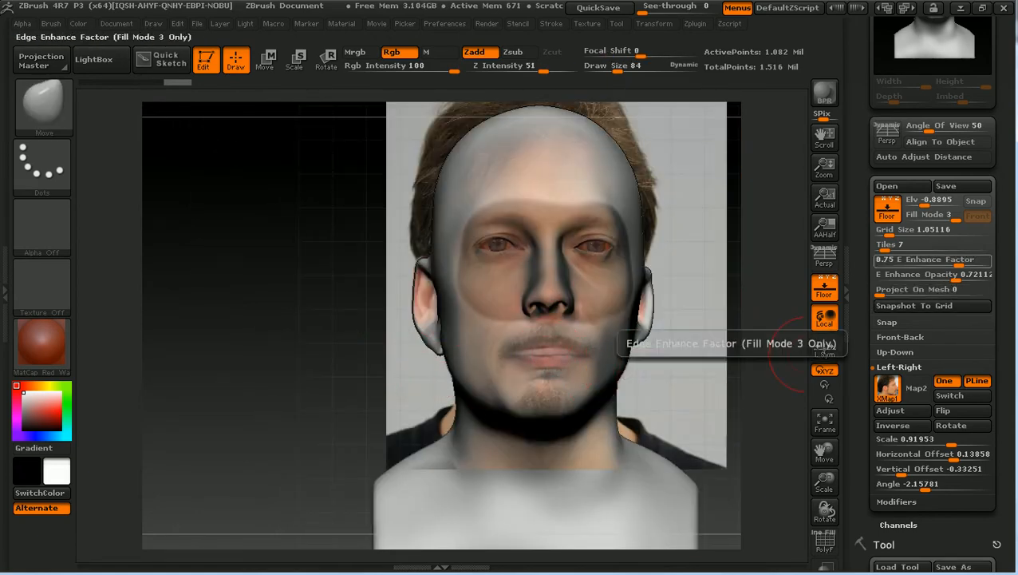
left_click_drag(960, 274, 925, 274)
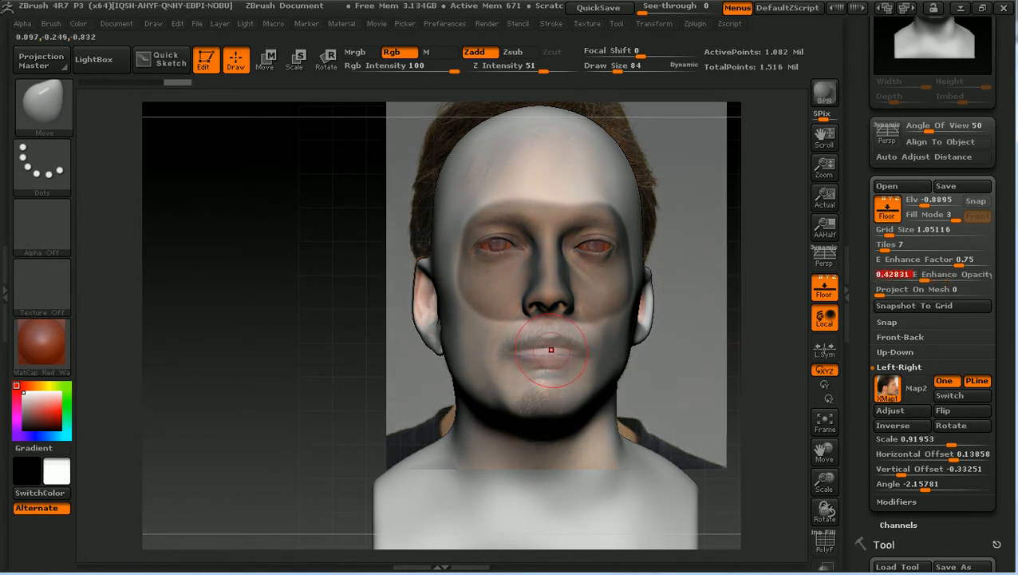
Step: Enlarge the Move brush to Draw Size 140 and reshape the mouth and chin area to follow the front reference photo
key("bracketright")
key("bracketright")
key("bracketright")
key("bracketright")
key("bracketright")
key("bracketright")
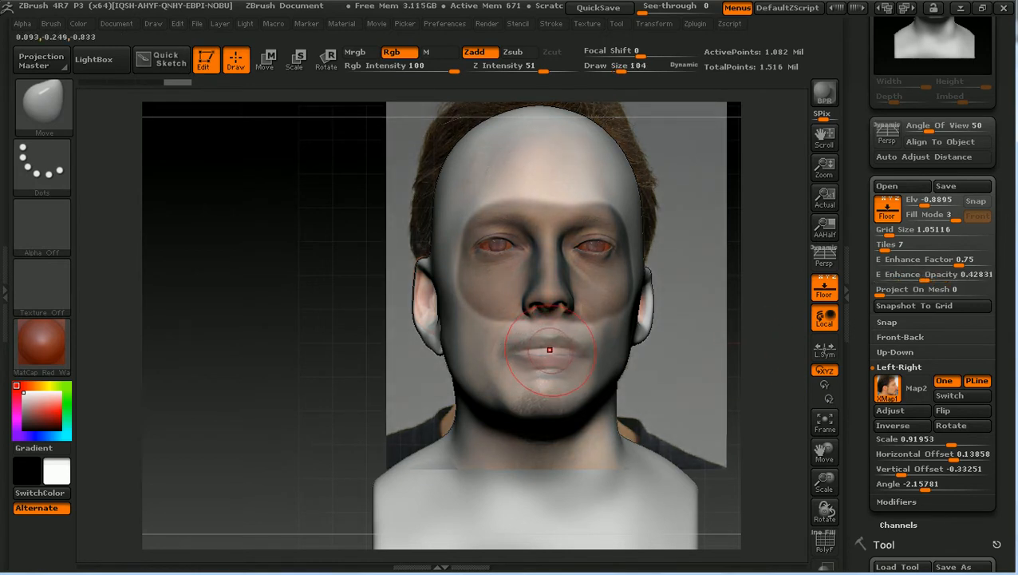
key("bracketright")
left_click_drag(552, 349, 549, 357)
mouse_move(565, 396)
left_mouse_down()
mouse_move(580, 383)
mouse_move(589, 391)
left_mouse_up()
mouse_move(484, 403)
left_mouse_down()
mouse_move(551, 387)
mouse_move(515, 336)
left_mouse_up()
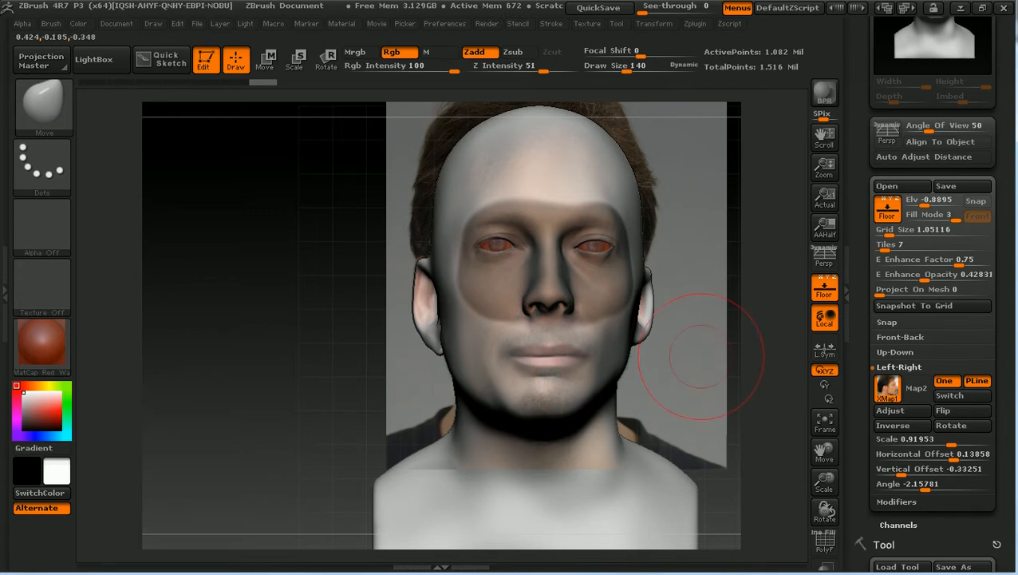
Step: Switch to the side view and raise the floor grid's Edge Enhance Opacity to 0.6026
mouse_move(703, 375)
left_mouse_down()
mouse_move(786, 378)
mouse_move(712, 382)
left_mouse_up()
key("shift")
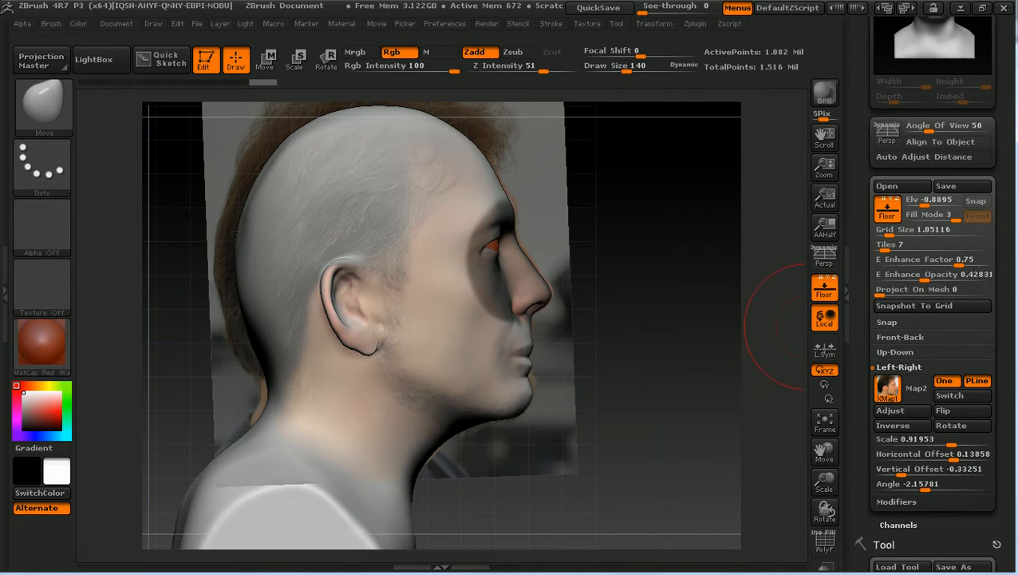
mouse_move(930, 274)
left_mouse_down()
mouse_move(988, 274)
mouse_move(878, 275)
mouse_move(969, 275)
mouse_move(944, 275)
left_mouse_up()
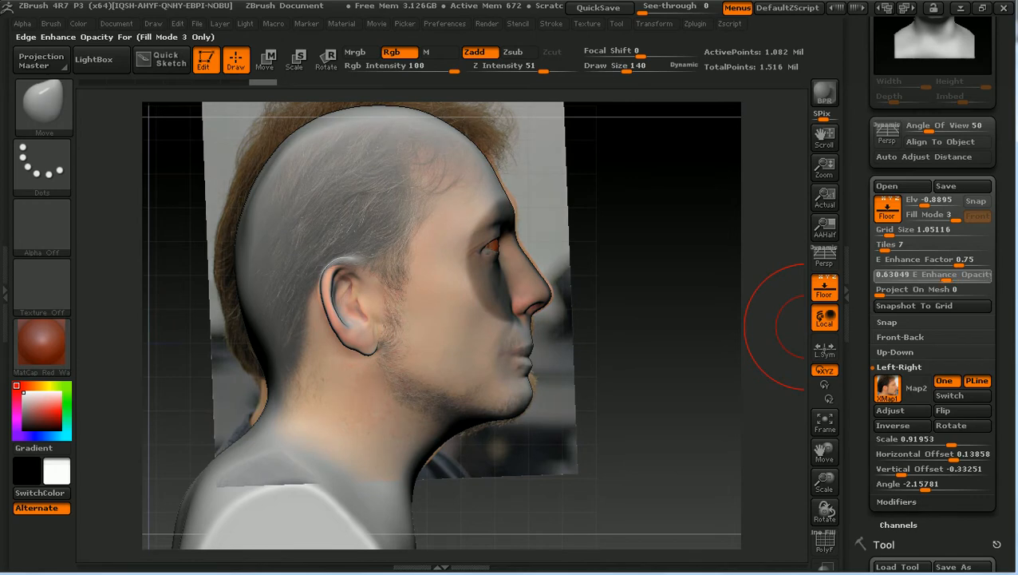
Step: Try to reshape the upper lip's profile with the Move brush to follow the side reference photo
left_click_drag(730, 371, 648, 392)
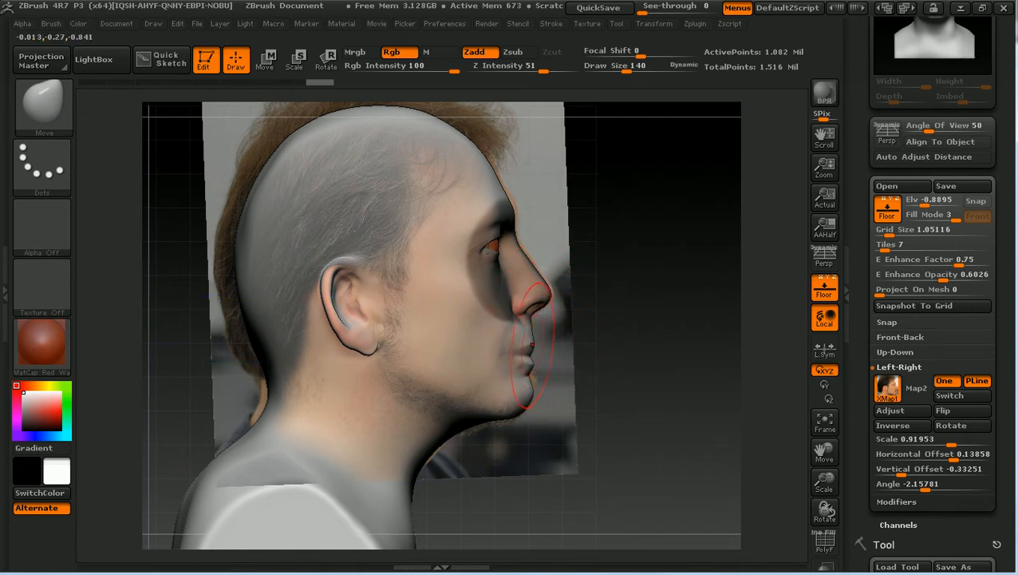
left_click_drag(525, 346, 527, 330)
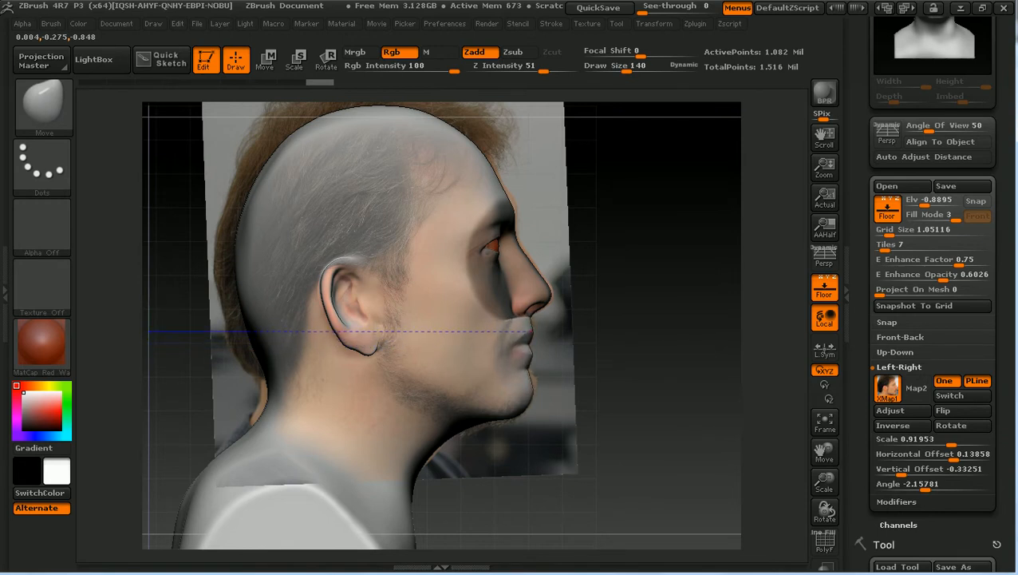
left_click_drag(529, 331, 528, 335)
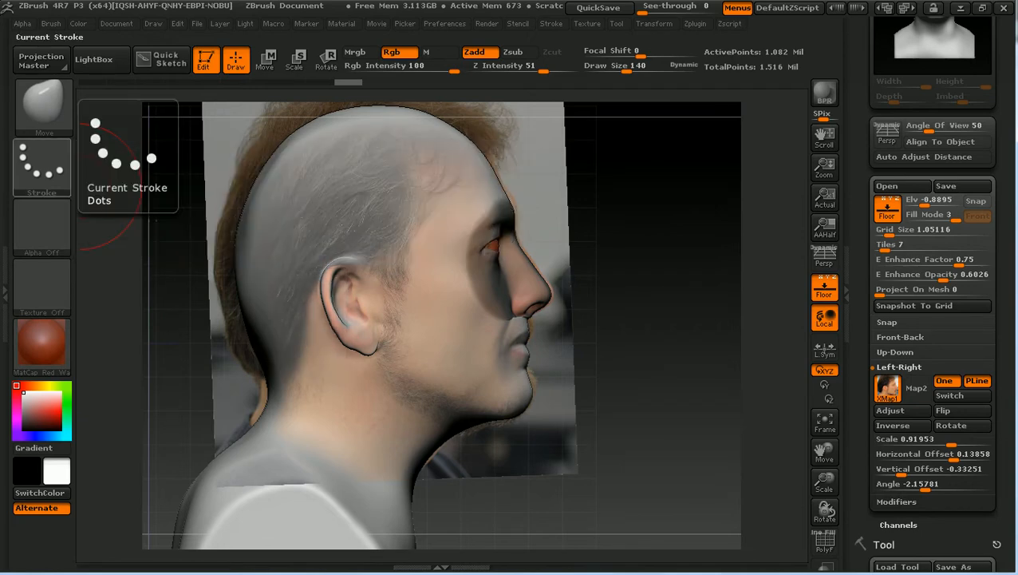
Step: Set the masking brush's stroke to Lasso and mask the chin and lower lip in the side view
left_click(41, 166, "ctrl")
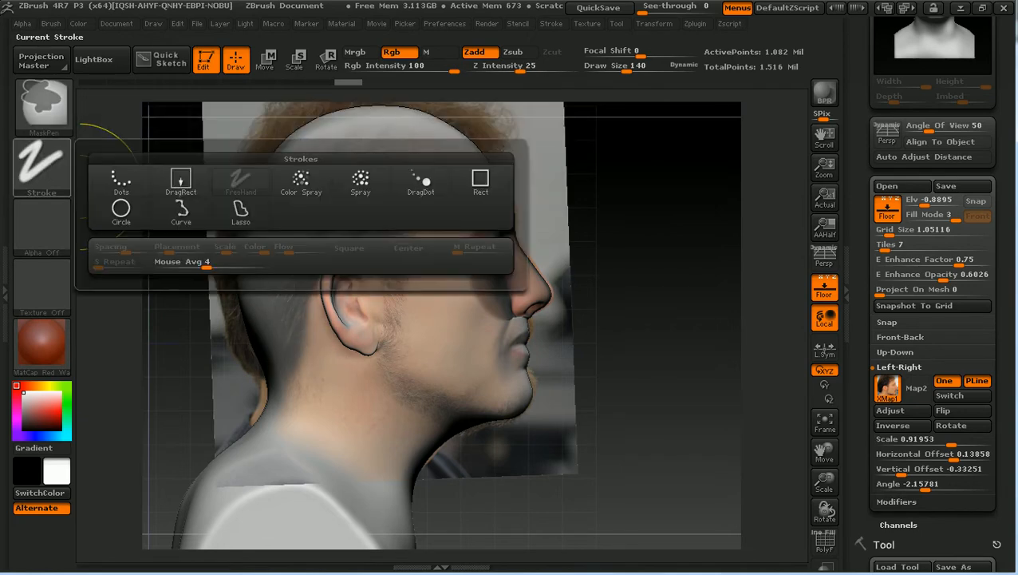
left_click(240, 212, "ctrl")
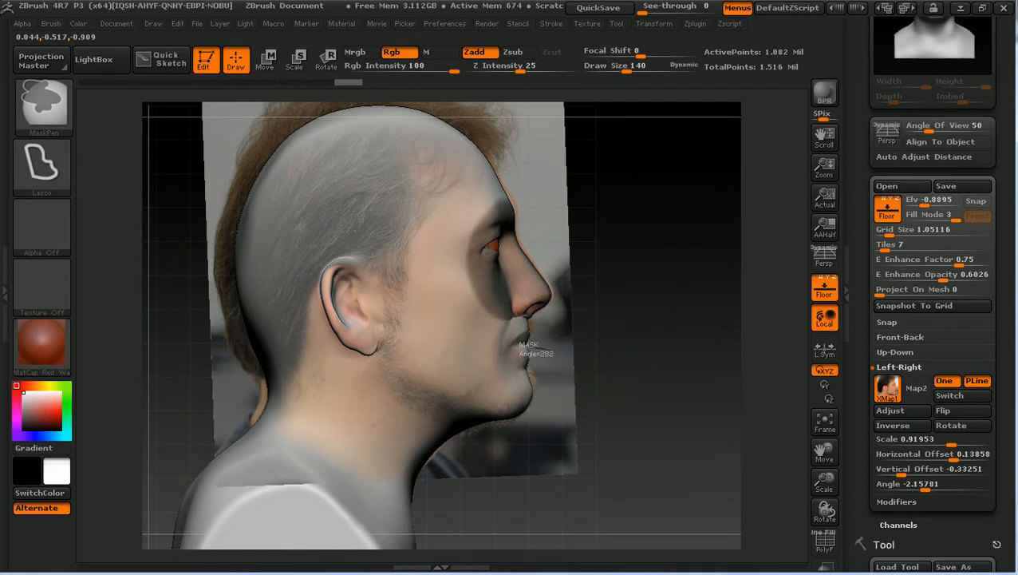
mouse_move(491, 345)
left_mouse_down("ctrl")
mouse_move(511, 427)
mouse_move(611, 455)
mouse_move(646, 367)
left_mouse_up("ctrl")
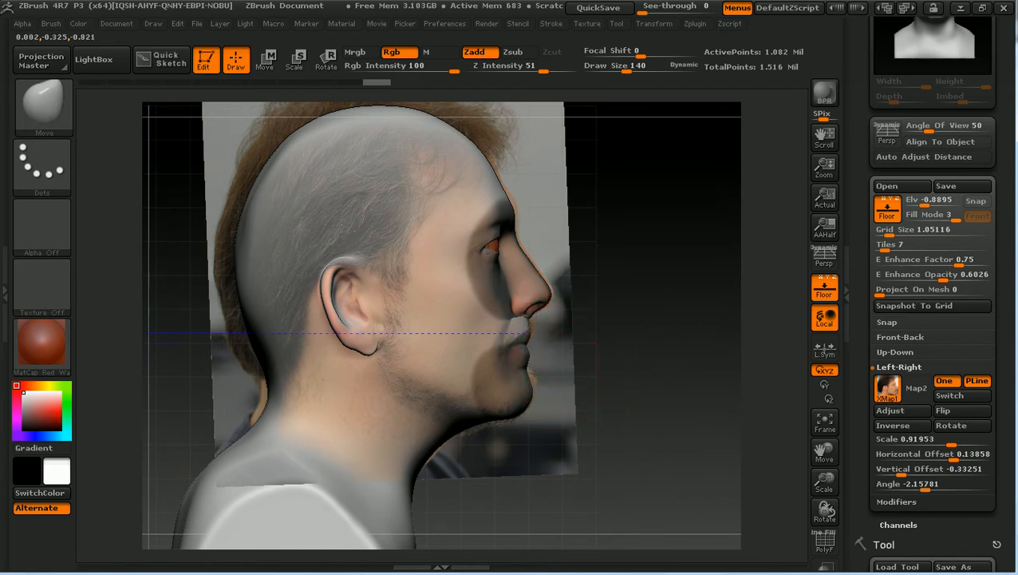
Step: Undo the recent chin mask and lip edits while checking the head from the front and at an angle
mouse_move(638, 309)
left_mouse_down()
mouse_move(304, 311)
mouse_move(646, 315)
mouse_move(639, 376)
mouse_move(650, 347)
mouse_move(600, 375)
left_mouse_up()
key("ctrl")
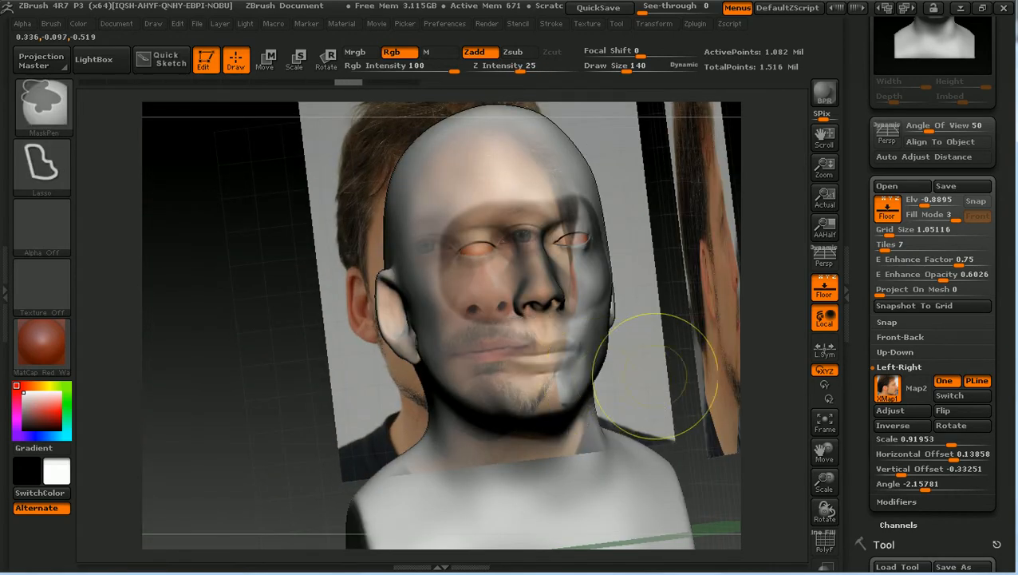
mouse_move(665, 343)
left_mouse_down()
mouse_move(678, 364)
mouse_move(664, 381)
mouse_move(742, 372)
left_mouse_up()
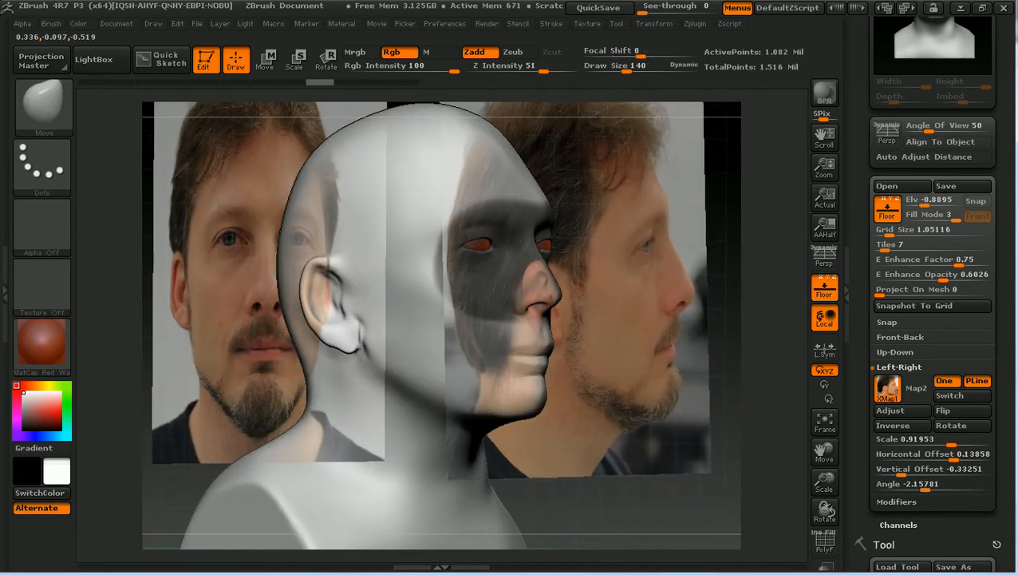
key("ctrl")
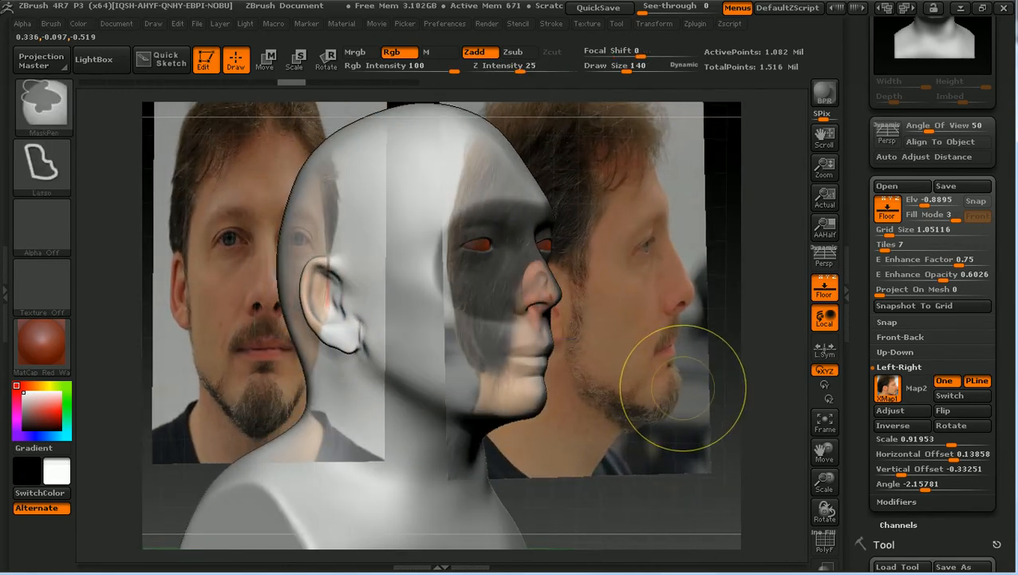
mouse_move(683, 388)
left_mouse_down()
mouse_move(607, 386)
mouse_move(652, 404)
left_mouse_up()
key("ctrl")
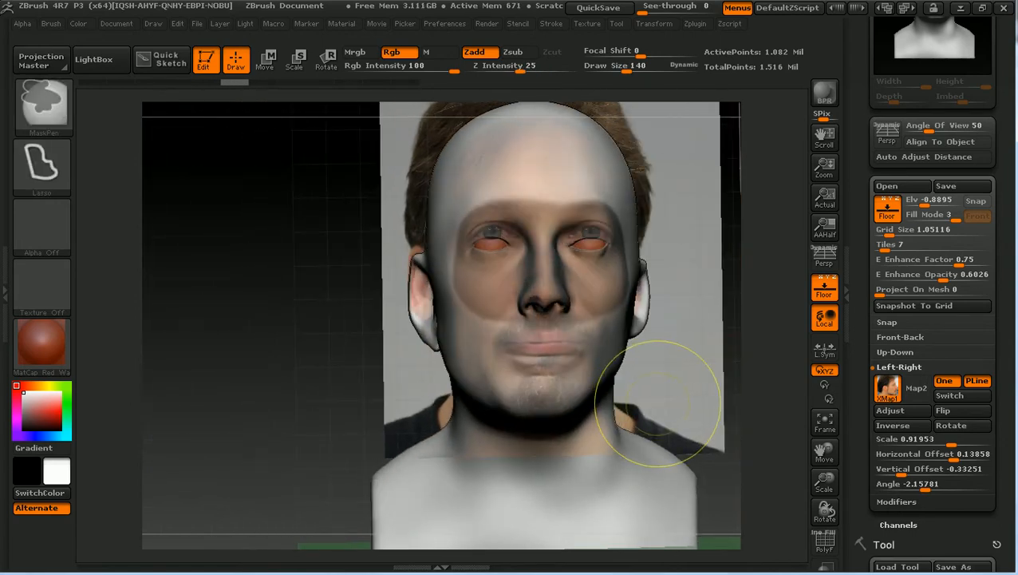
key("ctrl+z")
key("ctrl+z")
Step: Move the mouth slightly down in the front view and check the lips against the front and side reference photos
mouse_move(672, 401)
left_mouse_down()
mouse_move(608, 401)
mouse_move(805, 403)
mouse_move(693, 401)
mouse_move(675, 384)
mouse_move(725, 384)
mouse_move(691, 385)
left_mouse_up()
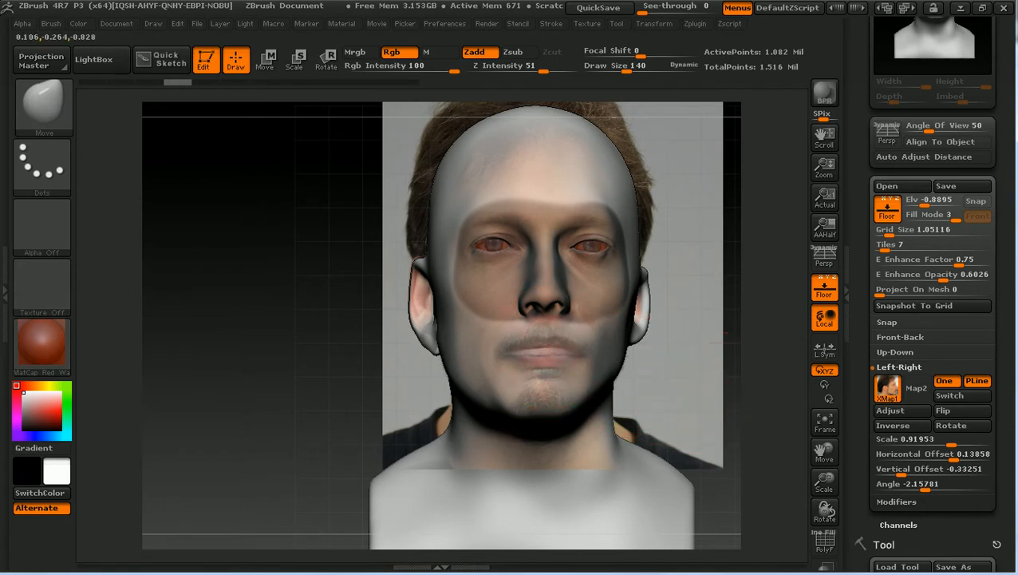
left_click_drag(545, 349, 546, 356)
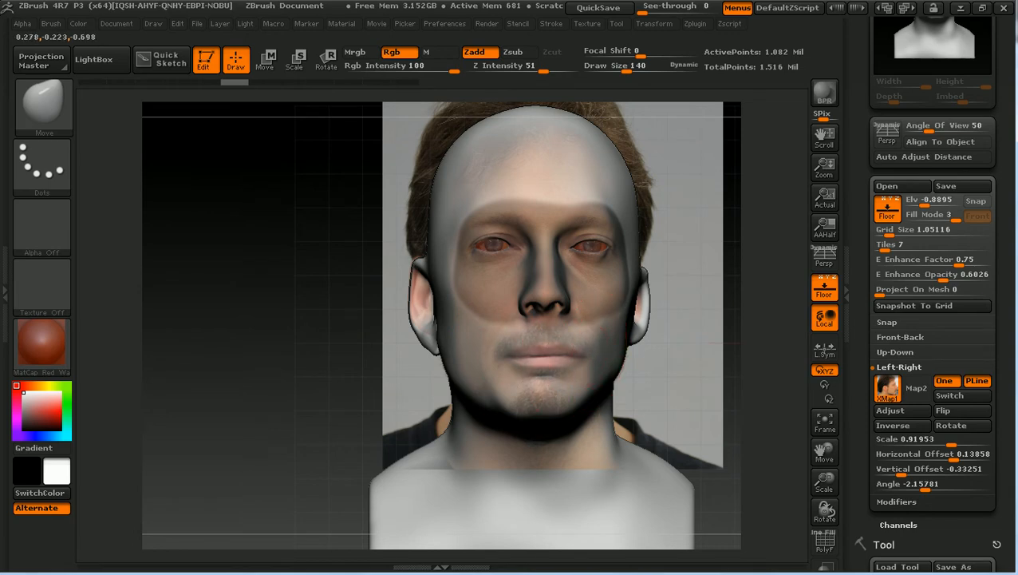
mouse_move(691, 382)
left_mouse_down()
mouse_move(806, 381)
mouse_move(683, 378)
mouse_move(715, 376)
left_mouse_up()
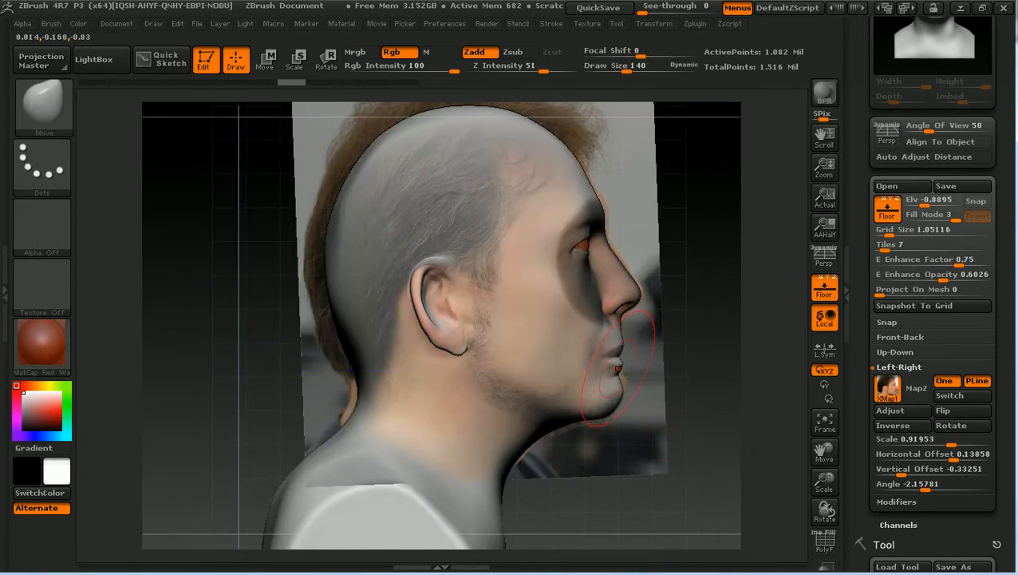
mouse_move(778, 375)
left_mouse_down()
mouse_move(691, 363)
mouse_move(699, 381)
left_mouse_up()
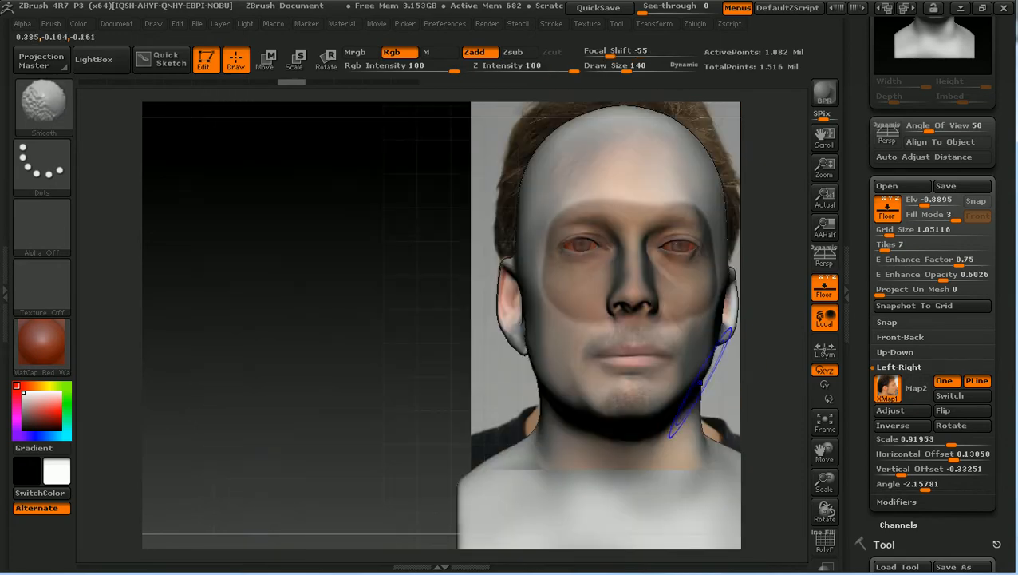
left_click_drag(371, 409, 186, 405, "alt")
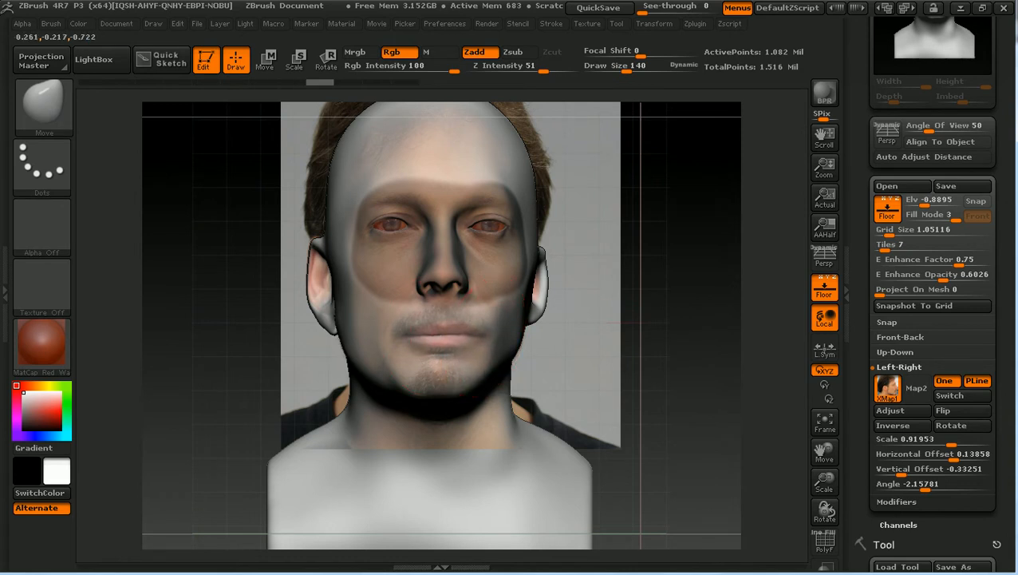
key("ctrl+shift+z")
Step: Mask the chin and jaw, plus the brow and eye area, with lasso selections in the side view
mouse_move(648, 370)
left_mouse_down()
mouse_move(794, 370)
mouse_move(671, 353)
left_mouse_up()
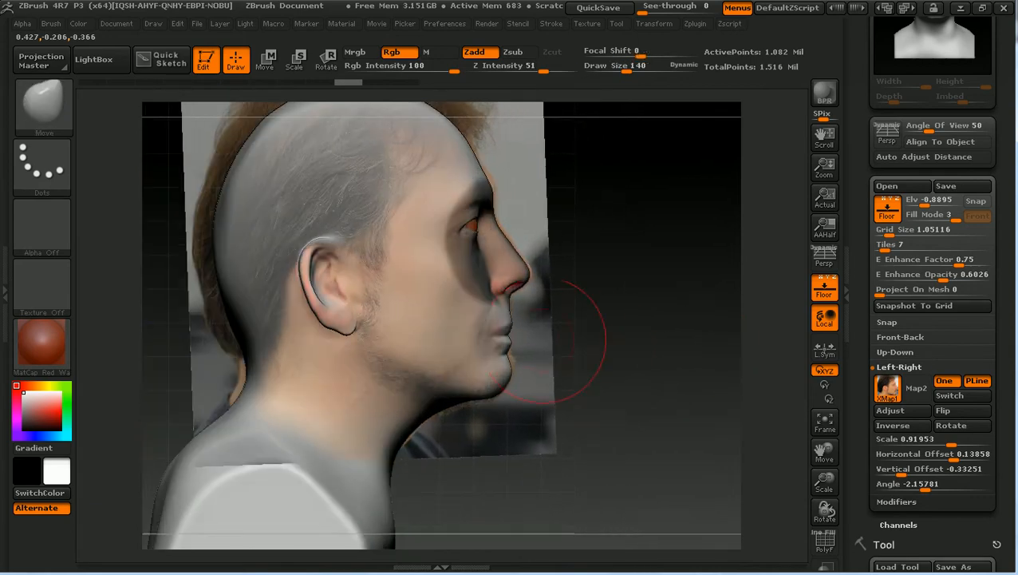
key("ctrl")
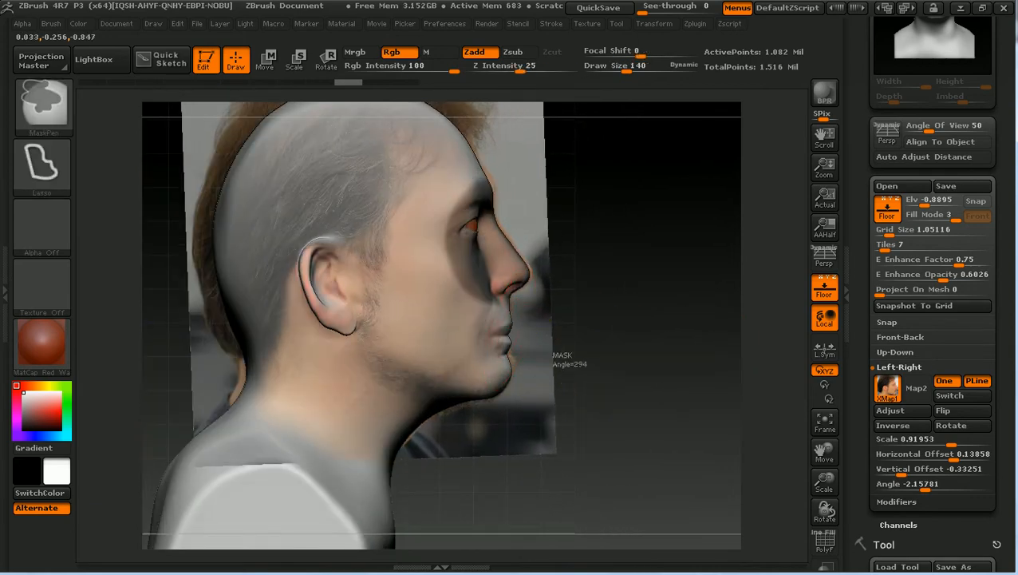
mouse_move(503, 339)
left_mouse_down("ctrl")
mouse_move(428, 335)
mouse_move(558, 446)
mouse_move(557, 431)
left_mouse_up("ctrl")
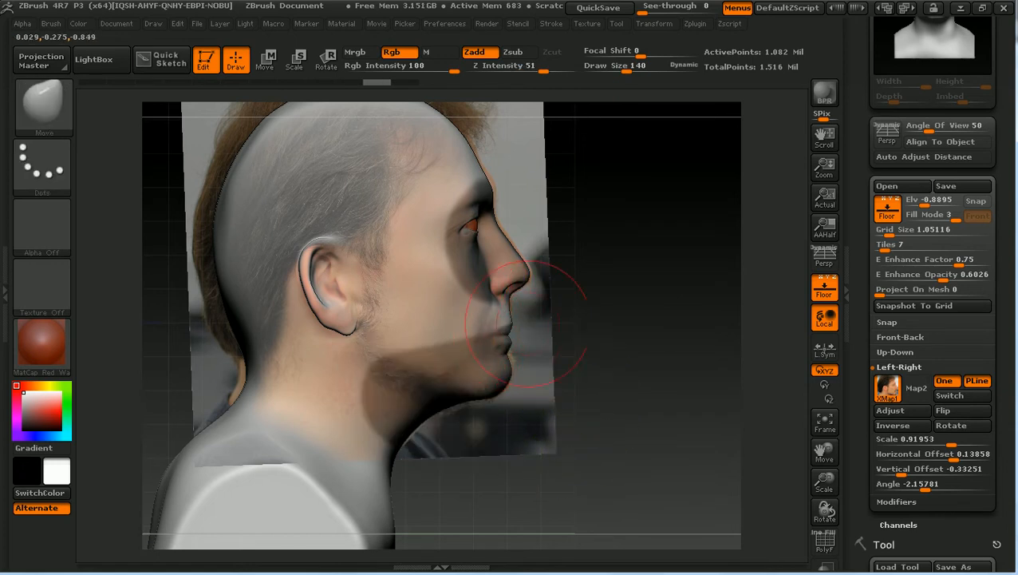
key("ctrl")
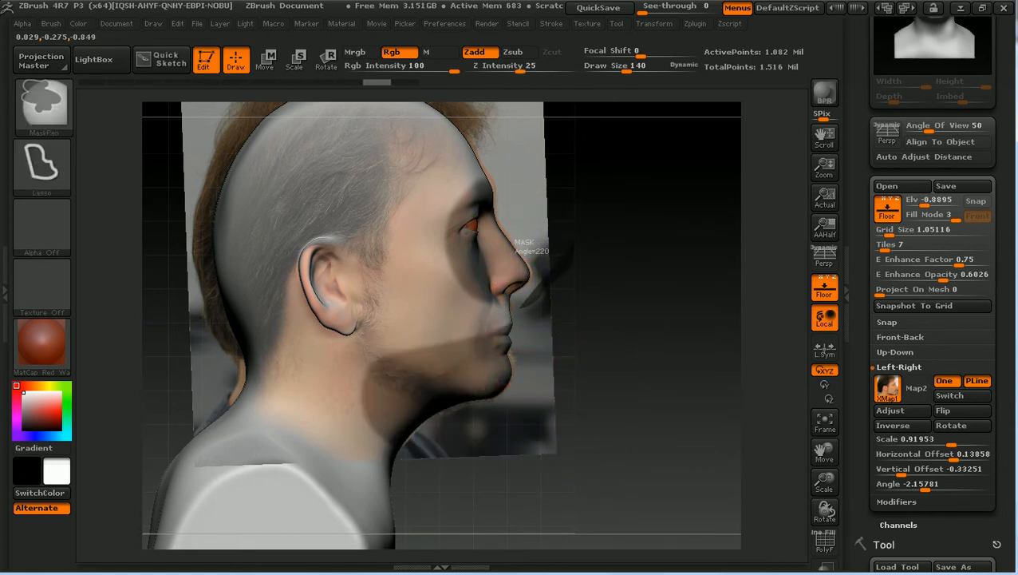
mouse_move(486, 240)
left_mouse_down("ctrl")
mouse_move(459, 293)
mouse_move(431, 152)
mouse_move(543, 156)
left_mouse_up("ctrl")
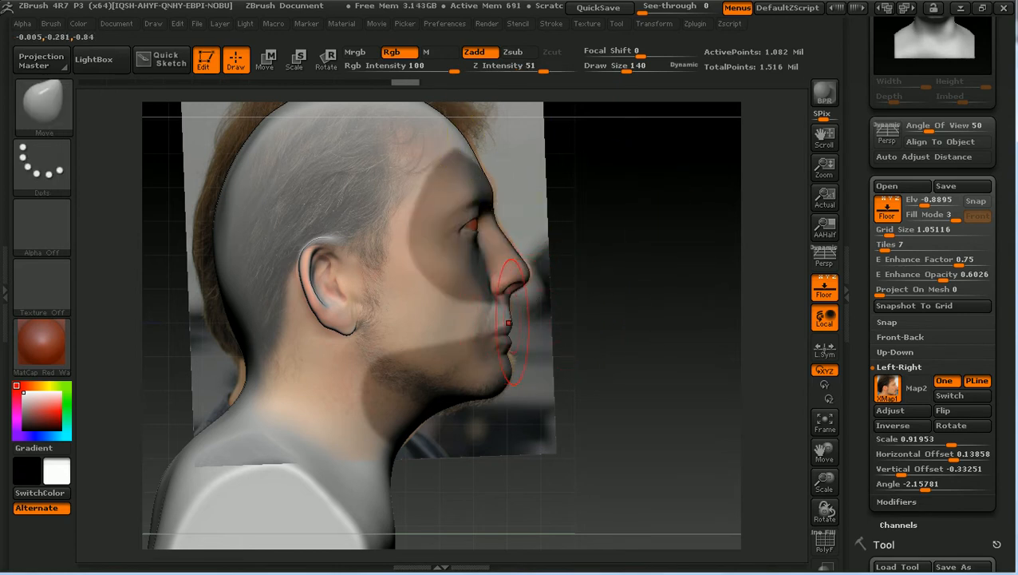
Step: Return to the front view and set the floor grid's Fill Mode to 0 to hide the reference photos
left_click_drag(632, 334, 479, 335)
mouse_move(670, 403)
left_mouse_down("shift")
mouse_move(678, 375)
mouse_move(684, 391)
left_mouse_up("shift")
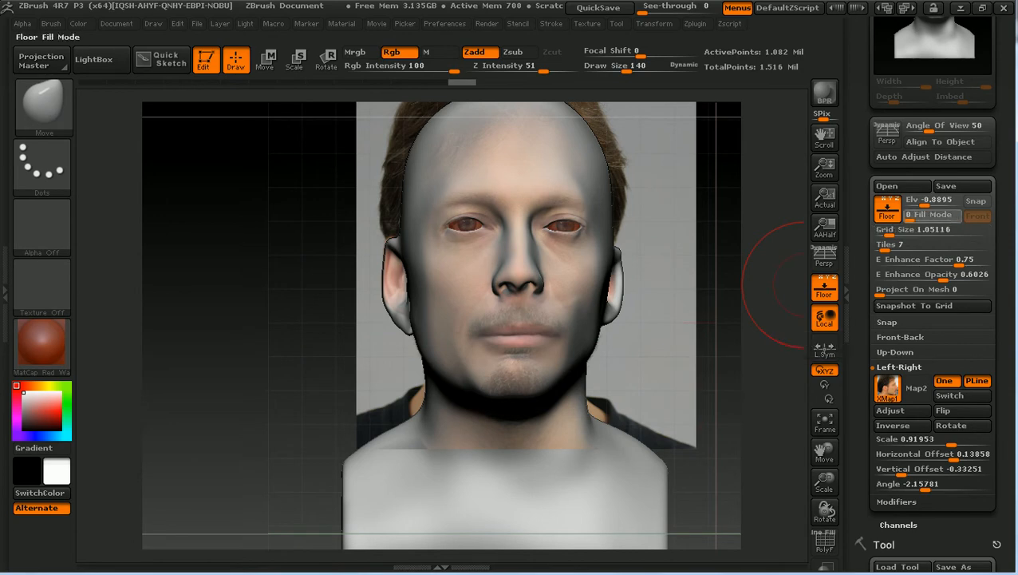
left_click(910, 214)
Step: Reduce the Move brush to Draw Size 72 and refine the cheek and jaw in the front view
mouse_move(696, 377)
left_mouse_down()
mouse_move(802, 378)
mouse_move(634, 377)
mouse_move(786, 378)
mouse_move(691, 391)
mouse_move(672, 362)
mouse_move(631, 408)
mouse_move(628, 348)
mouse_move(645, 385)
mouse_move(645, 372)
mouse_move(609, 381)
left_mouse_up()
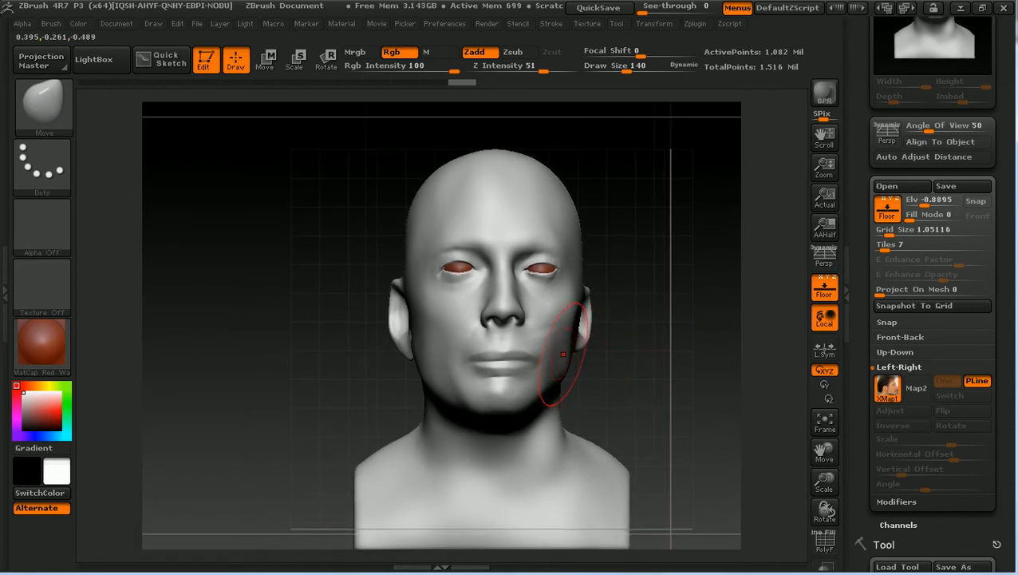
key("bracketleft")
key("bracketleft")
key("bracketleft")
key("bracketleft")
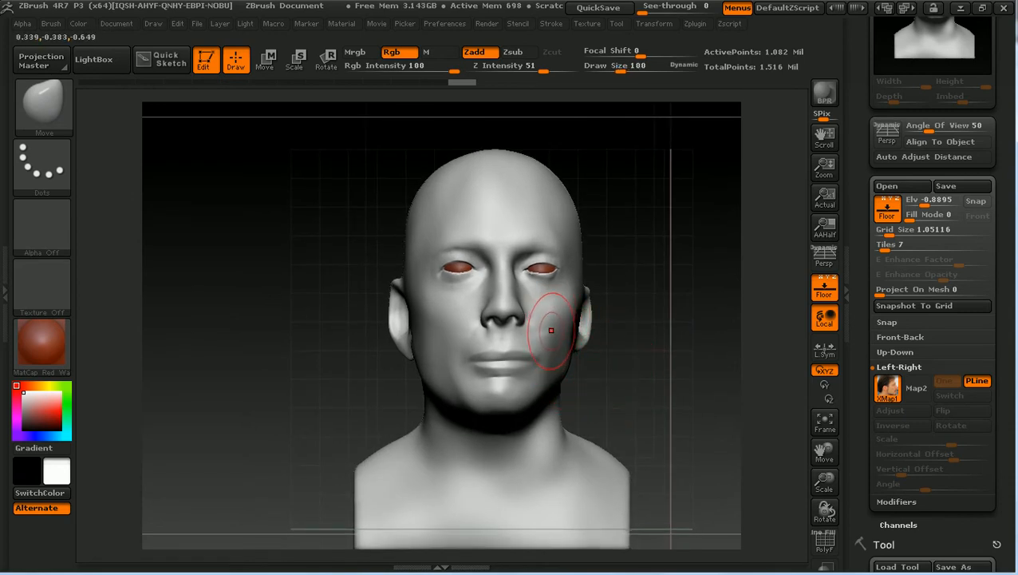
key("shift")
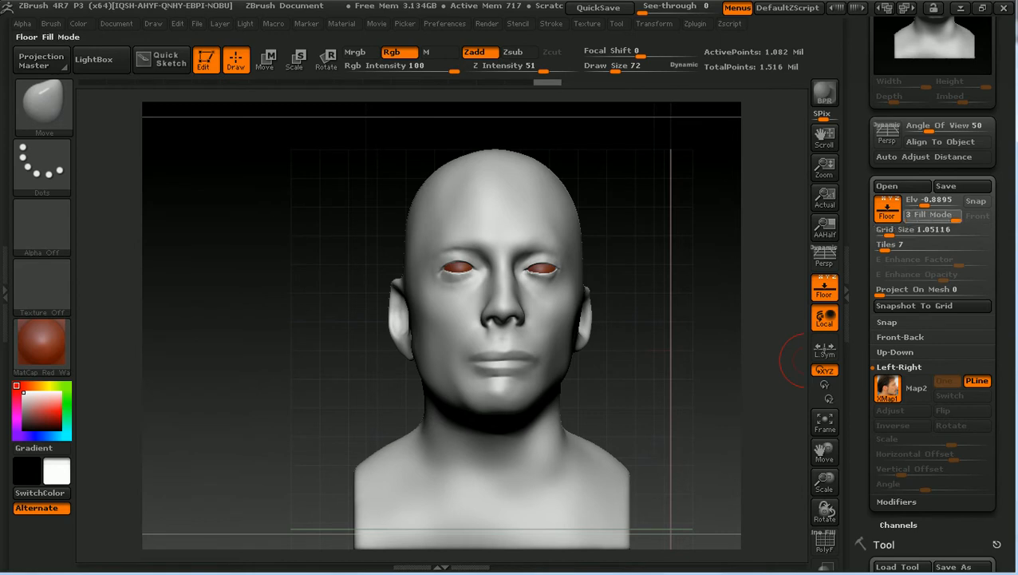
Step: Set the floor grid's Fill Mode to 3 and its Edge Enhance Opacity to 1
left_click_drag(940, 216, 954, 217)
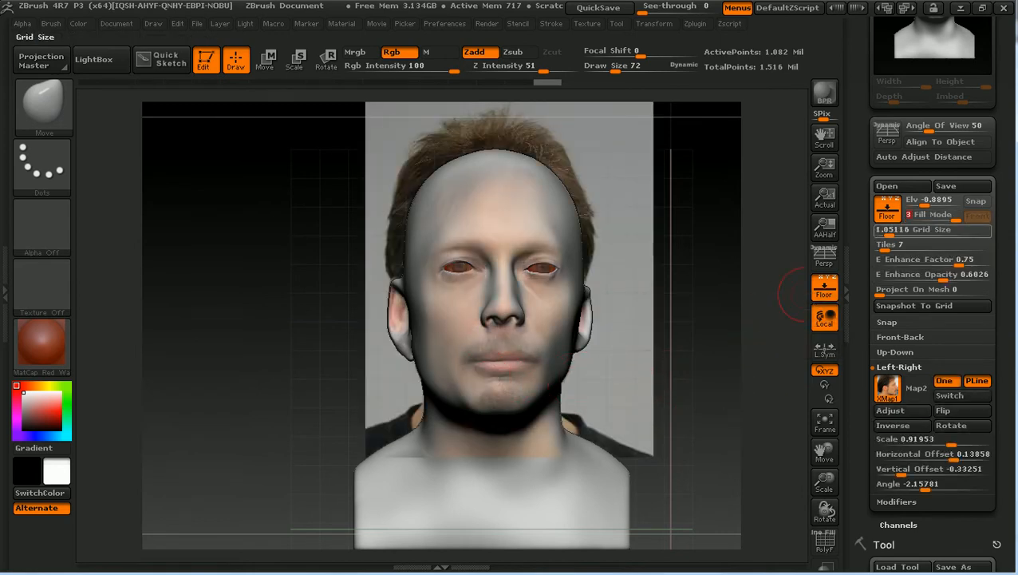
mouse_move(945, 280)
left_mouse_down()
mouse_move(878, 280)
mouse_move(950, 281)
left_mouse_up()
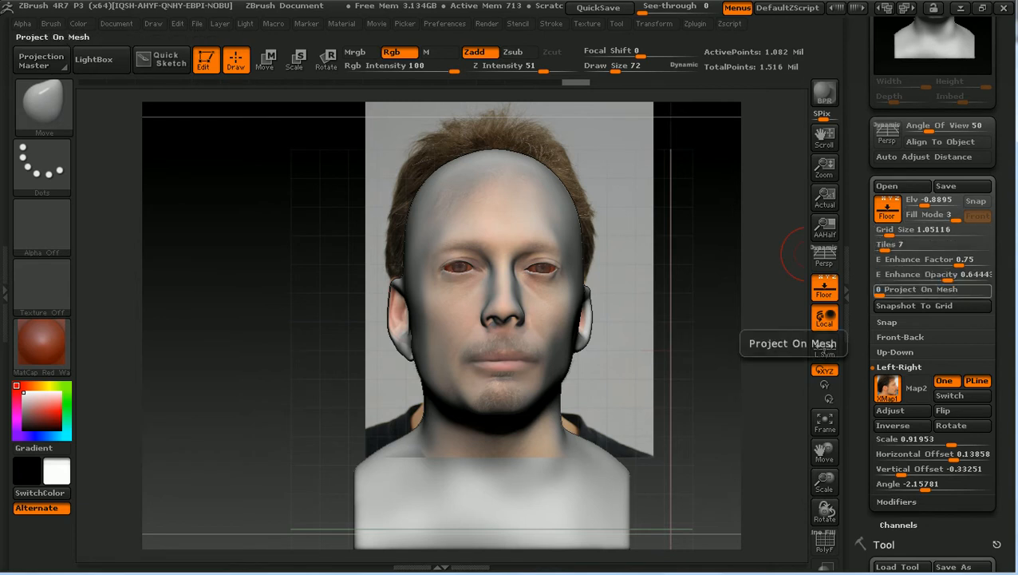
mouse_move(941, 274)
left_mouse_down()
mouse_move(877, 274)
mouse_move(989, 274)
left_mouse_up()
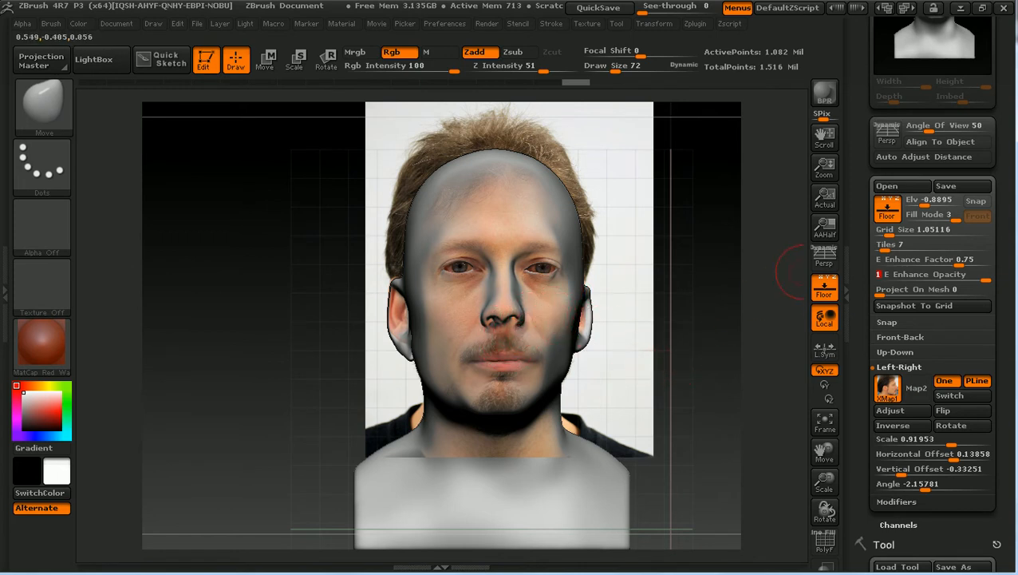
Step: Refine the face with the Move brush against the front and side reference photos
mouse_move(737, 307)
left_mouse_down()
mouse_move(623, 309)
mouse_move(722, 312)
left_mouse_up()
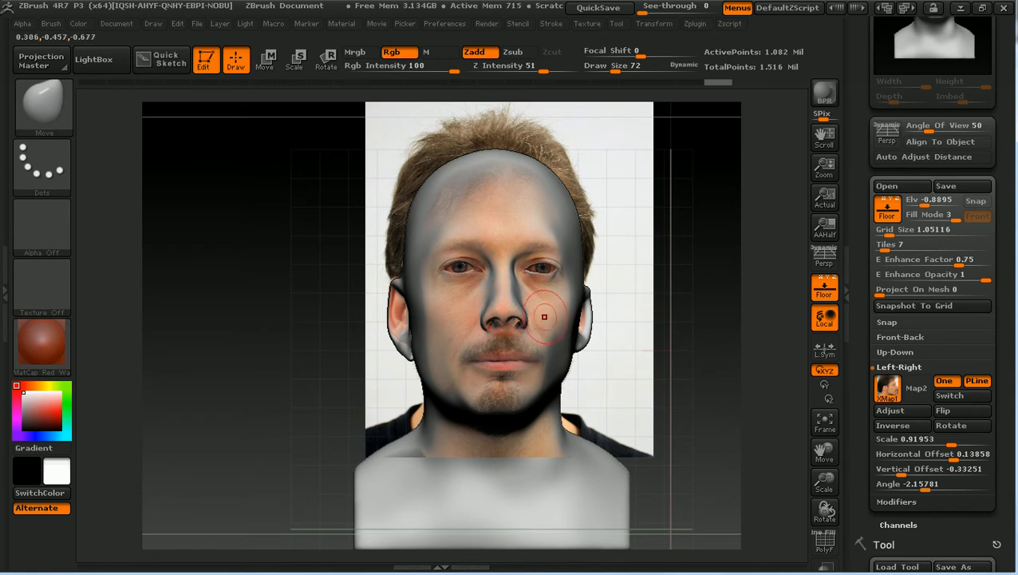
mouse_move(677, 348)
left_mouse_down()
mouse_move(688, 348)
mouse_move(664, 315)
left_mouse_up()
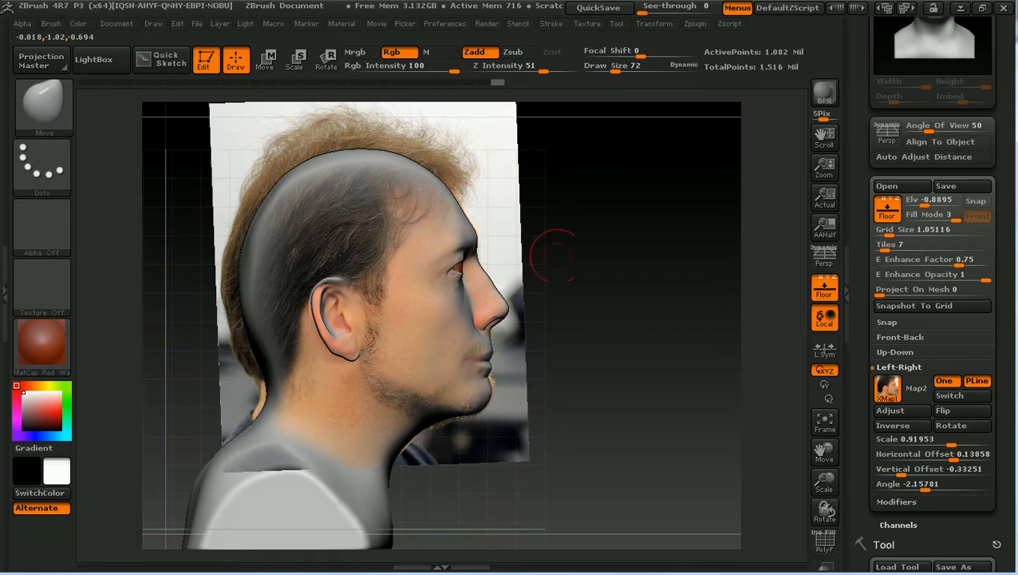
mouse_move(637, 284)
left_mouse_down()
mouse_move(599, 284)
mouse_move(621, 284)
left_mouse_up()
mouse_move(621, 323)
left_mouse_down("shift")
mouse_move(636, 330)
mouse_move(511, 342)
mouse_move(634, 337)
mouse_move(630, 357)
left_mouse_up("shift")
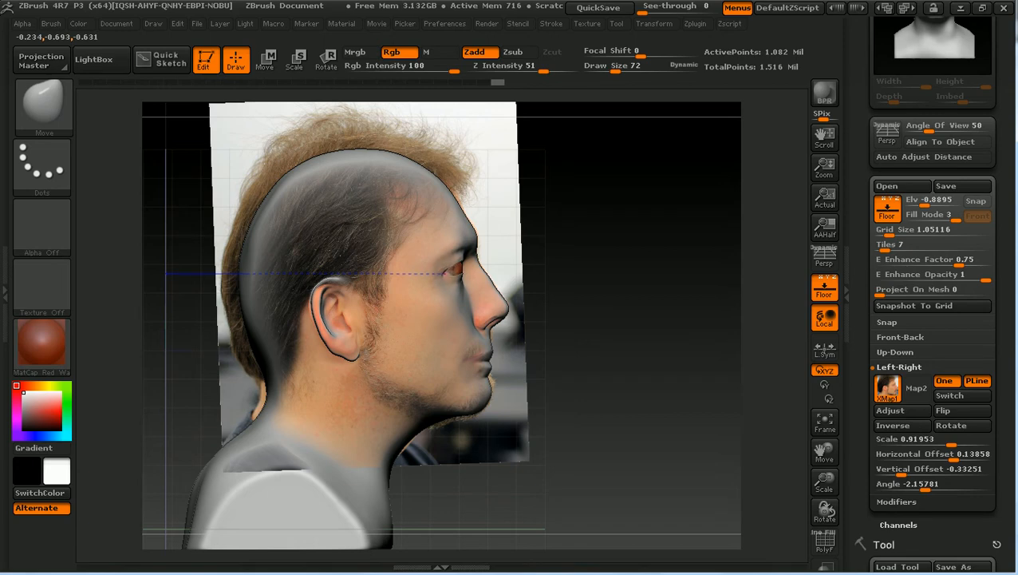
Step: Refine the nose and eye area of the profile, checking the shape from both sides of the head
mouse_move(606, 293)
left_mouse_down()
mouse_move(399, 300)
mouse_move(470, 318)
mouse_move(487, 298)
mouse_move(647, 296)
mouse_move(209, 297)
left_mouse_up()
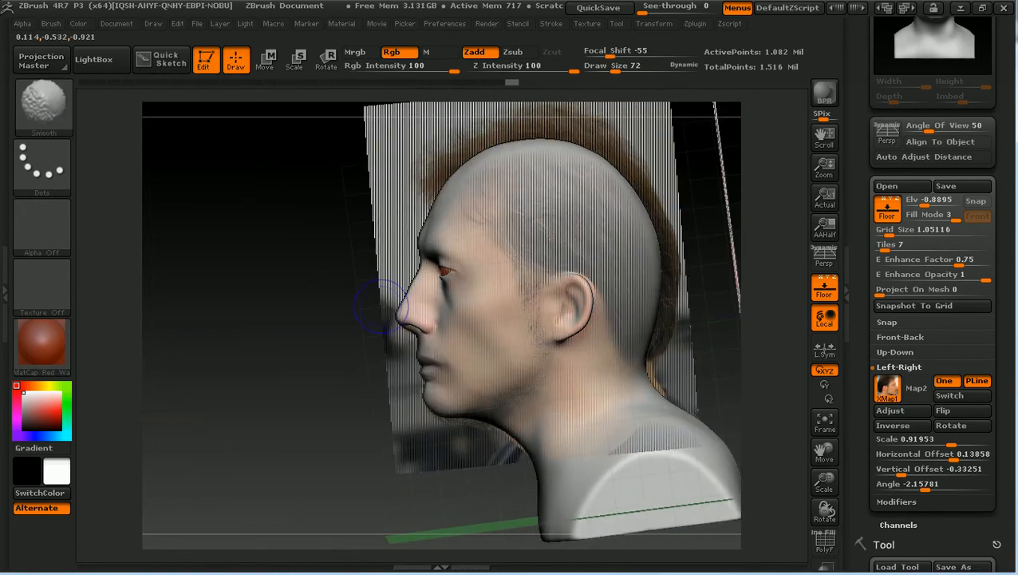
left_click_drag(343, 296, 296, 286, "shift")
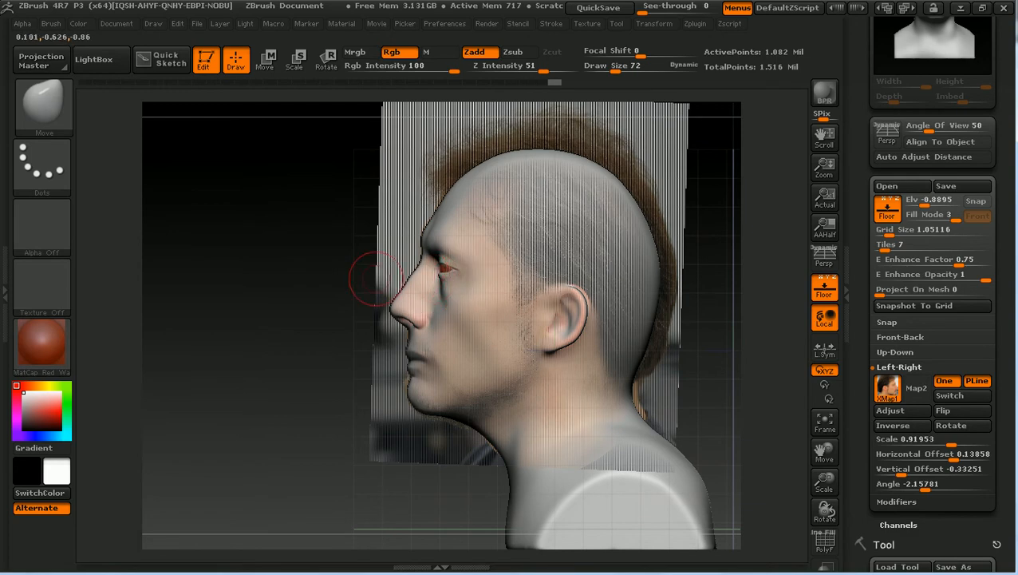
left_click_drag(264, 319, 519, 319)
left_click_drag(375, 295, 452, 279)
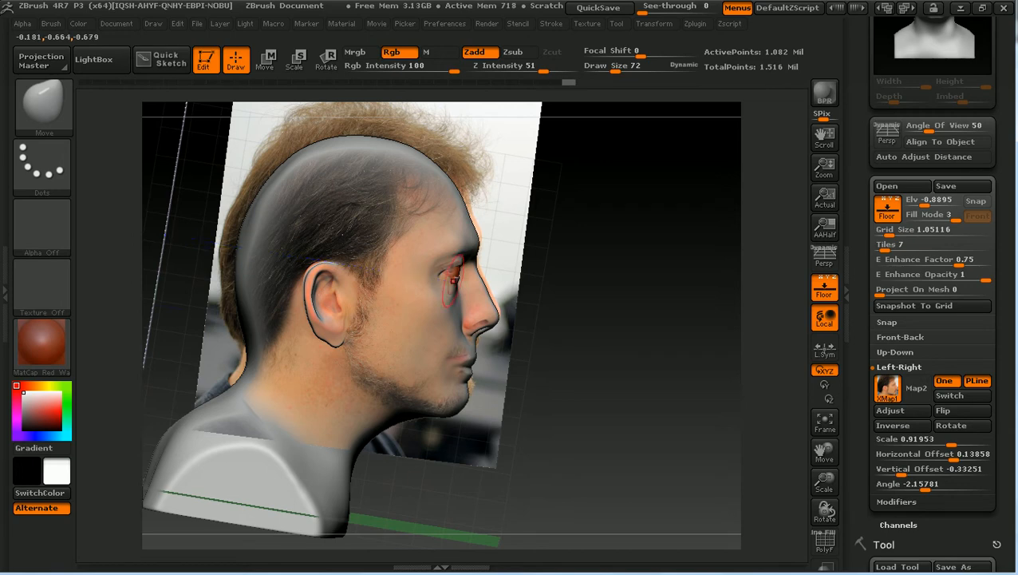
Step: Reduce the Move brush to Draw Size 44 and adjust the eye area in the side view
key("bracketleft")
key("bracketleft")
left_click_drag(524, 257, 470, 278)
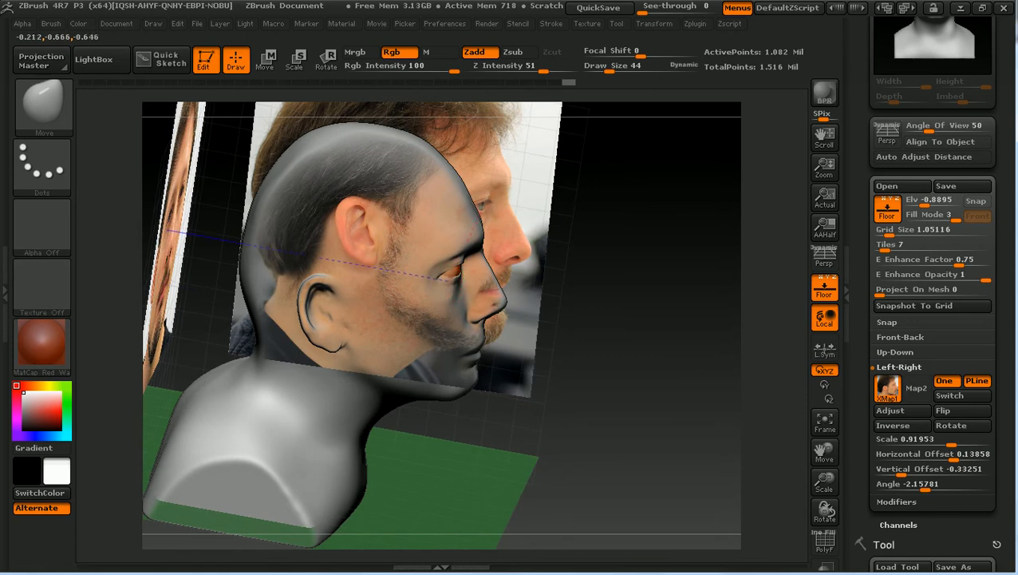
mouse_move(593, 253)
left_mouse_down()
mouse_move(518, 259)
mouse_move(551, 232)
mouse_move(536, 228)
left_mouse_up()
mouse_move(677, 290)
left_mouse_down("shift")
mouse_move(673, 302)
mouse_move(649, 283)
mouse_move(649, 353)
left_mouse_up("shift")
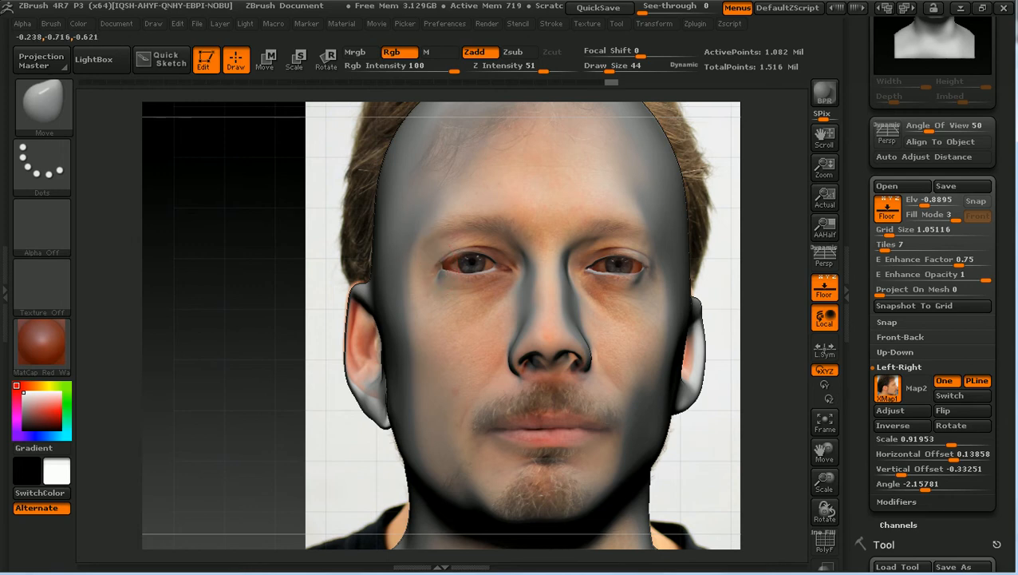
Step: Reshape the eyelids and eye corners to match the front photo, working from the front and from above
left_click_drag(323, 254, 479, 257)
mouse_move(479, 257)
right_mouse_down()
mouse_move(519, 256)
mouse_move(437, 256)
right_mouse_up()
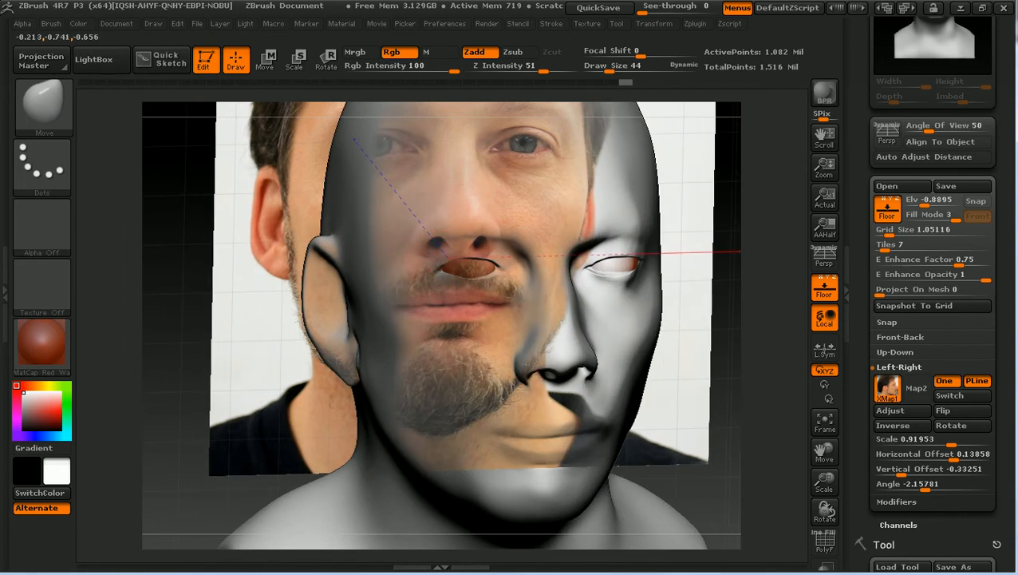
left_click_drag(285, 227, 279, 335)
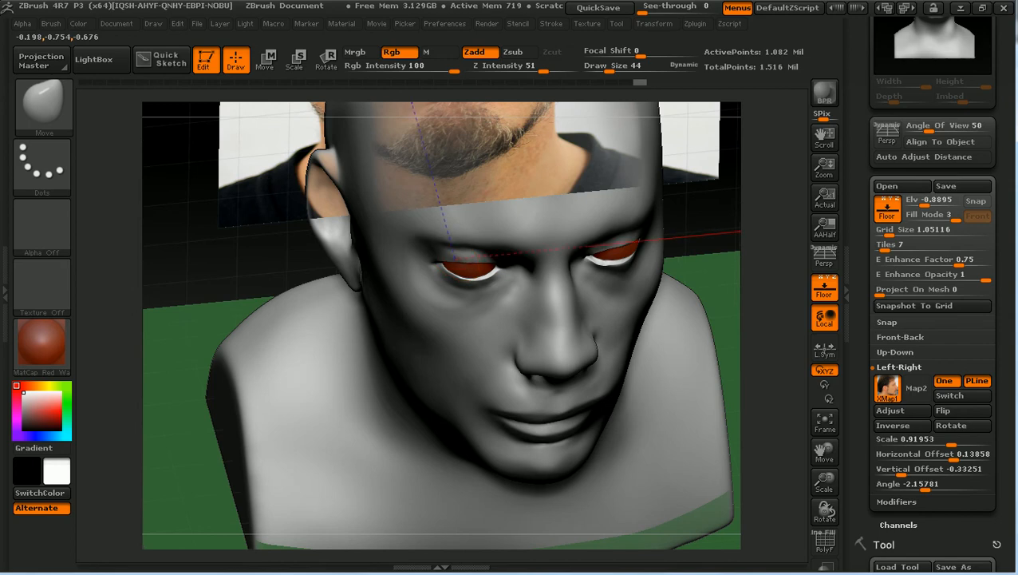
left_click_drag(452, 259, 444, 268)
left_click_drag(290, 268, 287, 164)
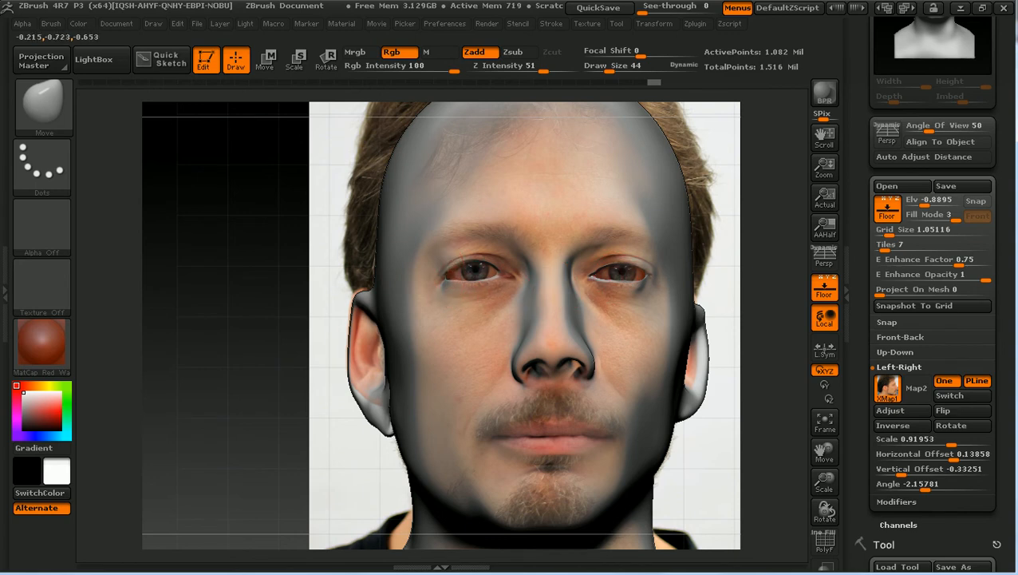
Step: Refine the depth of the inner eye corner and upper eyelid from near-profile angles
mouse_move(268, 322)
left_mouse_down()
mouse_move(471, 322)
mouse_move(551, 280)
mouse_move(489, 266)
left_mouse_up()
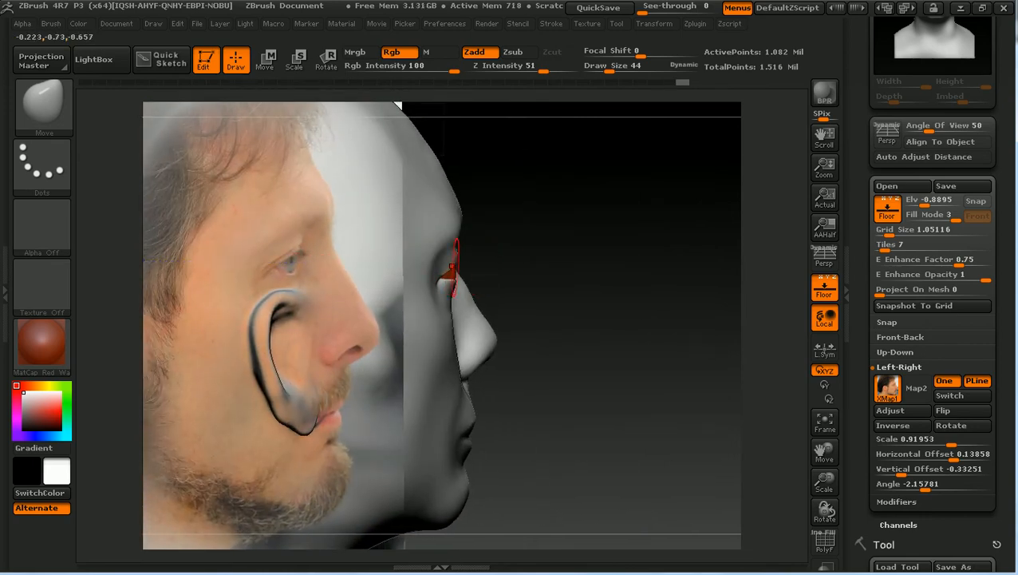
left_click_drag(558, 271, 496, 261)
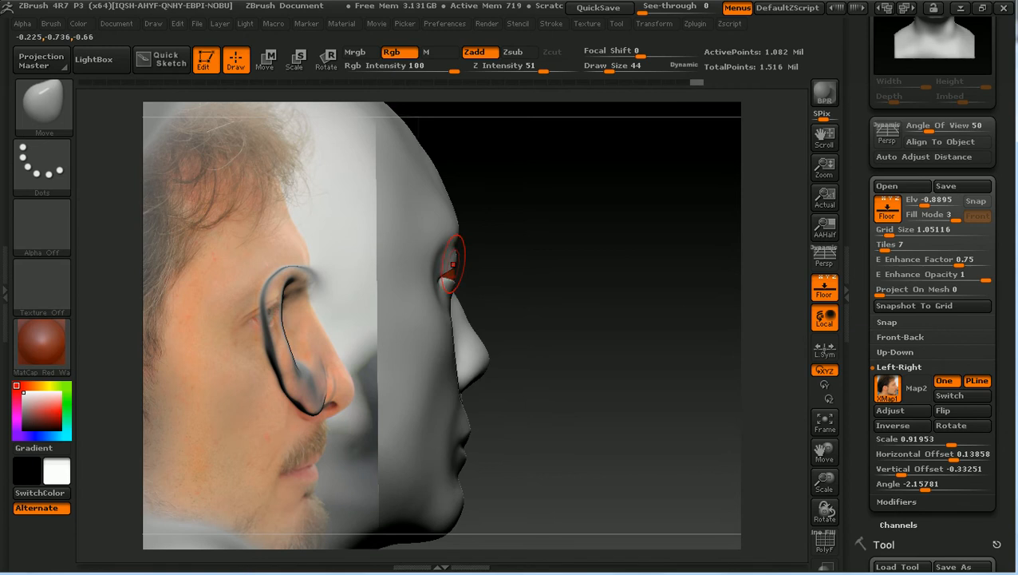
left_click_drag(500, 277, 451, 268)
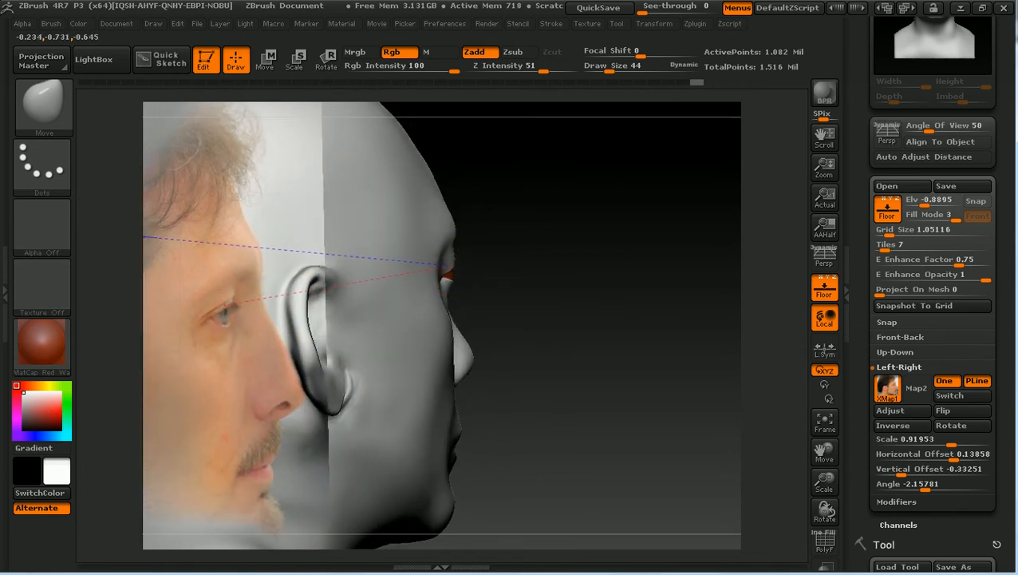
mouse_move(513, 285)
left_mouse_down()
mouse_move(439, 274)
mouse_move(316, 317)
mouse_move(299, 334)
mouse_move(305, 239)
mouse_move(406, 329)
left_mouse_up()
key("shift")
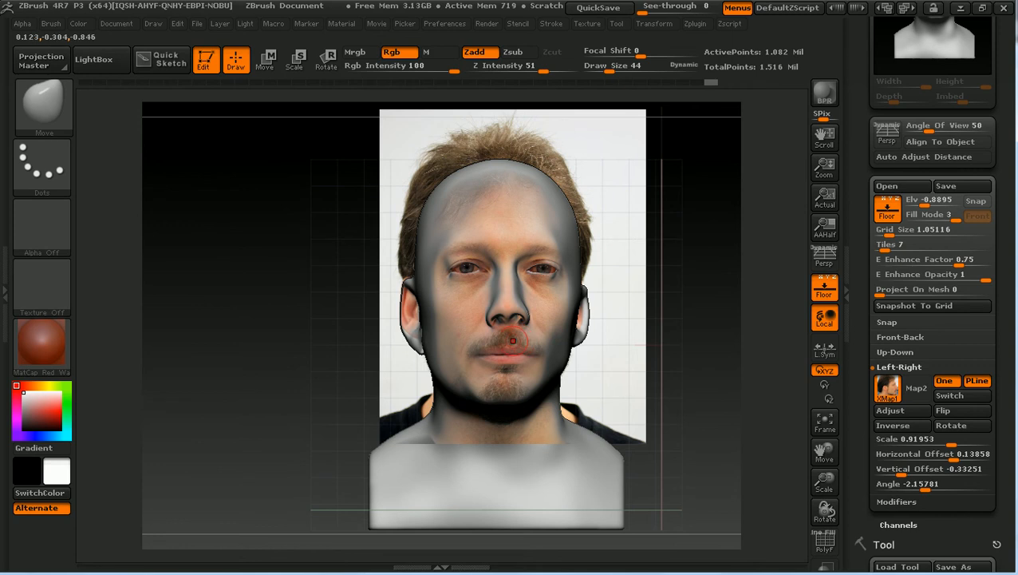
Step: Set the floor grid's Fill Mode to 0 to hide the reference photos in the front view
mouse_move(661, 322)
left_mouse_down("alt")
mouse_move(671, 363)
mouse_move(685, 367)
mouse_move(648, 367)
left_mouse_up("alt")
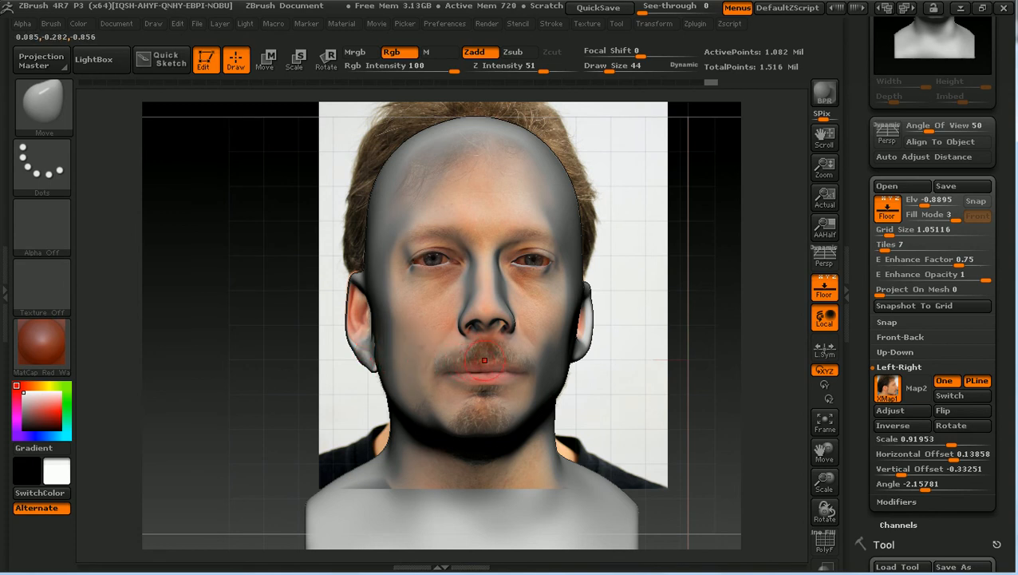
left_click(910, 229)
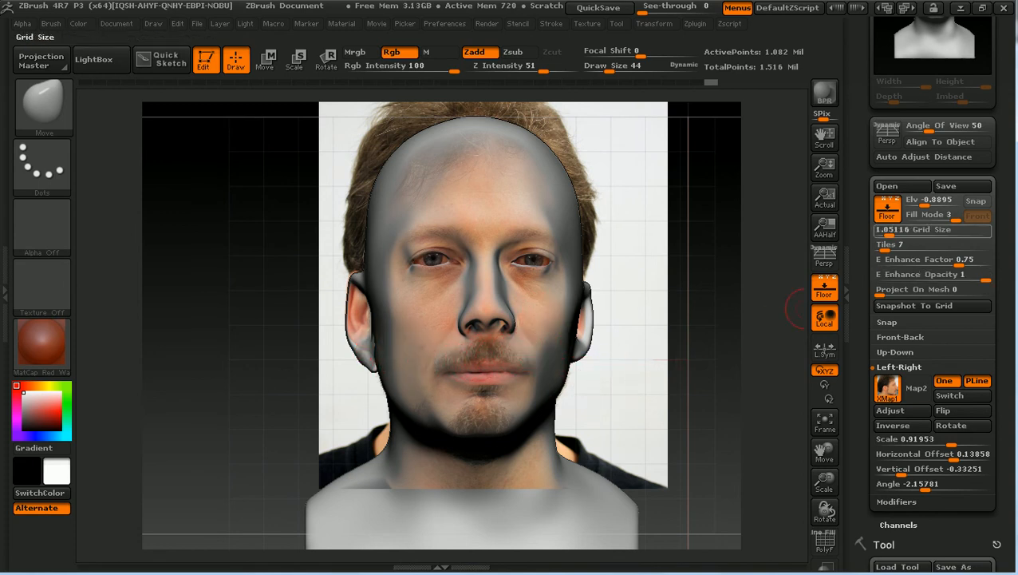
left_click(940, 216)
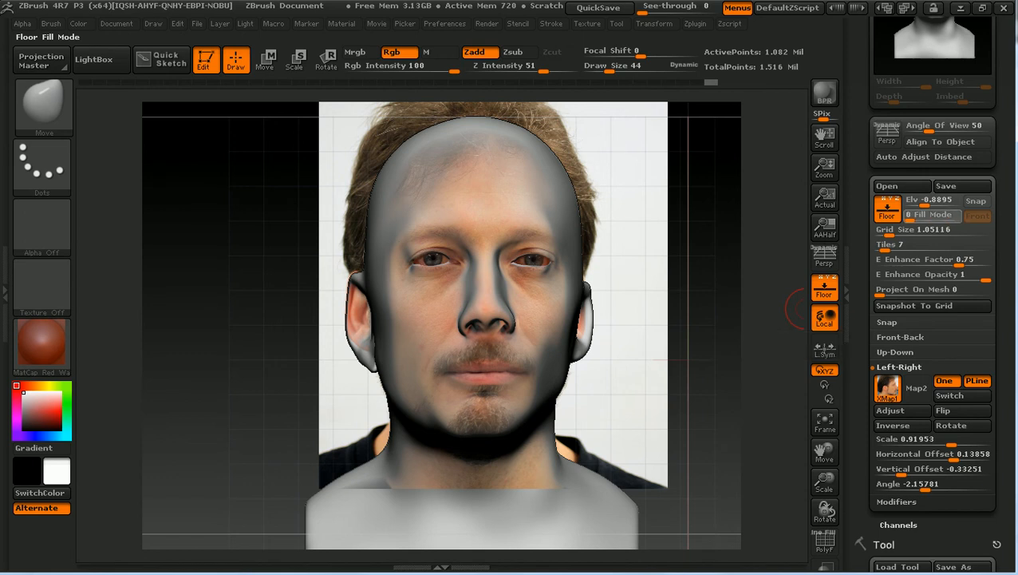
left_click(918, 216)
mouse_move(698, 330)
left_mouse_down()
mouse_move(670, 330)
mouse_move(688, 335)
left_mouse_up()
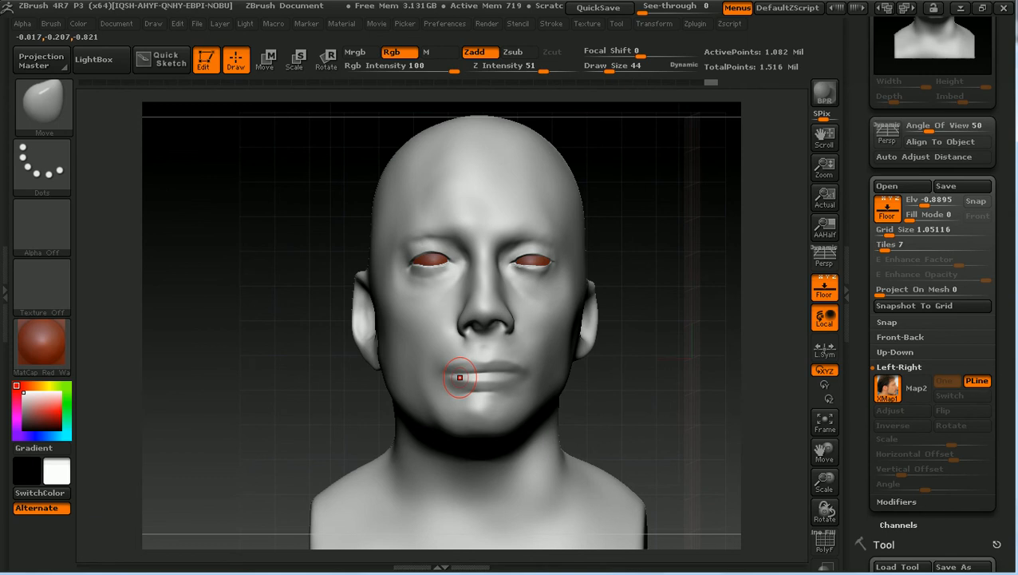
Step: Enlarge the Move brush to Draw Size 68 and refine the mouth and jaw, checking the head from several angles
key("bracketright")
key("bracketright")
key("bracketright")
key("bracketright")
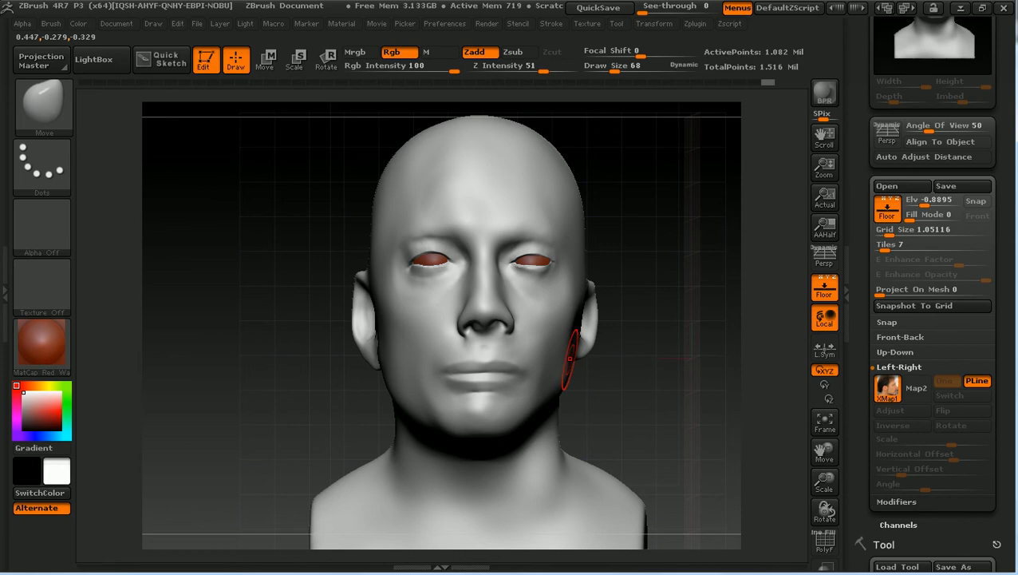
mouse_move(635, 391)
left_mouse_down()
mouse_move(562, 391)
mouse_move(615, 391)
mouse_move(651, 355)
mouse_move(654, 287)
mouse_move(655, 319)
mouse_move(738, 323)
mouse_move(623, 327)
left_mouse_up()
left_click_drag(468, 299, 686, 288)
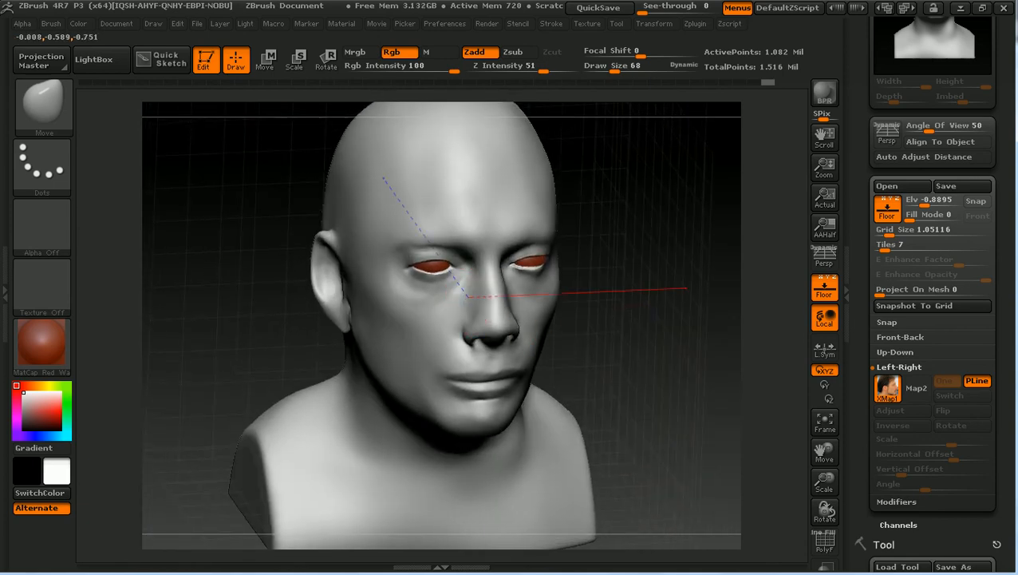
mouse_move(613, 330)
left_mouse_down("shift")
mouse_move(558, 315)
mouse_move(691, 289)
left_mouse_up("shift")
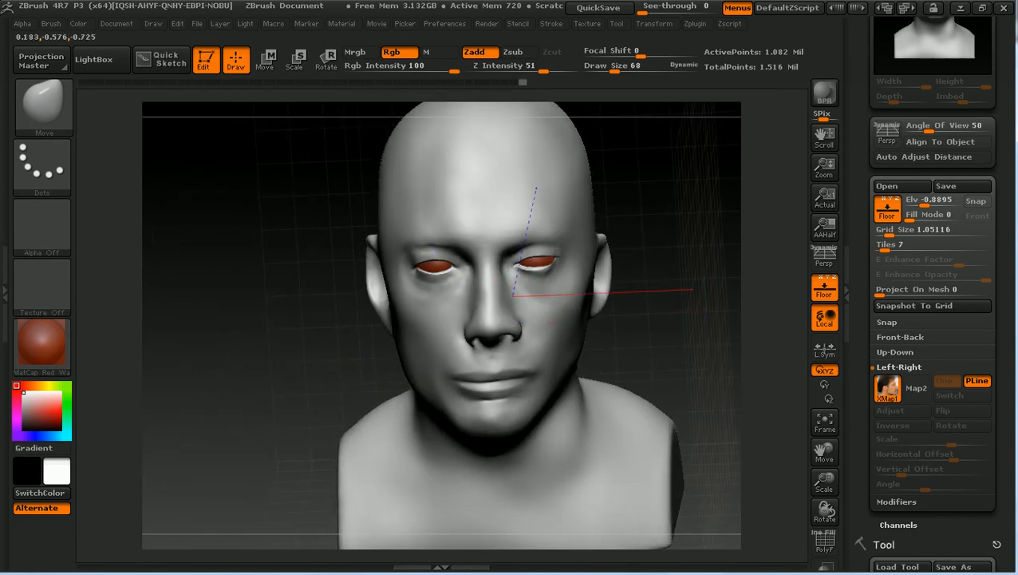
left_click_drag(613, 341, 678, 349, "shift")
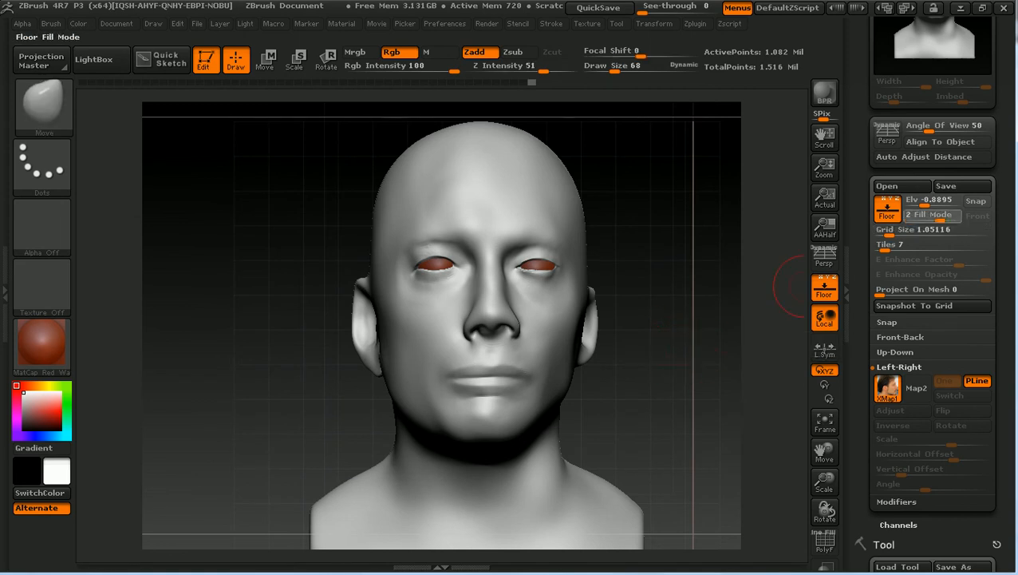
Step: Set the floor grid's Fill Mode to 3 and reshape the ear and earlobe to match the side photo
left_click(954, 215)
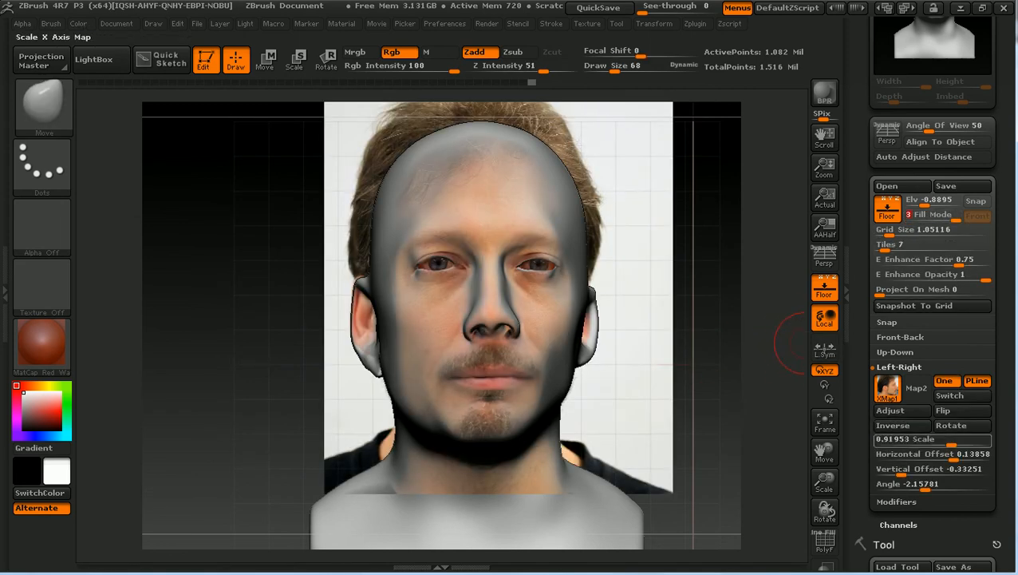
scroll(932, 336, "down", 1)
scroll(932, 335, "down", 1)
left_click_drag(758, 341, 814, 342)
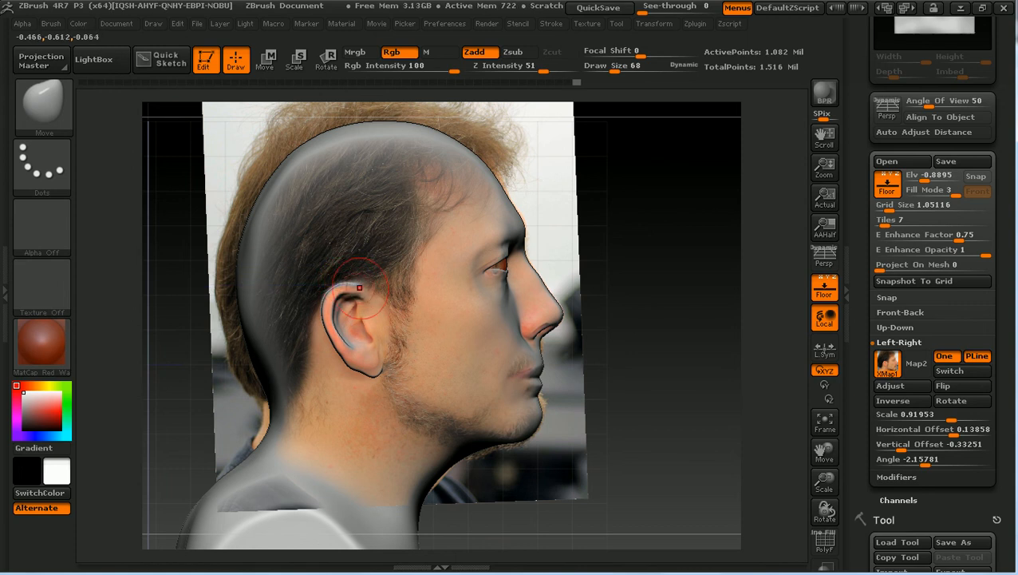
left_click_drag(336, 292, 364, 289)
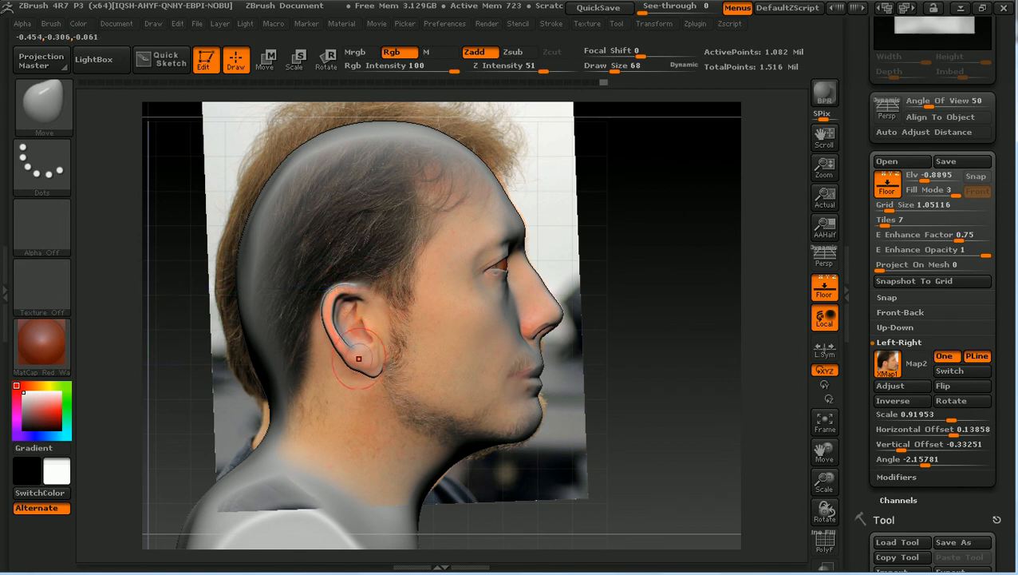
left_click_drag(373, 371, 382, 362)
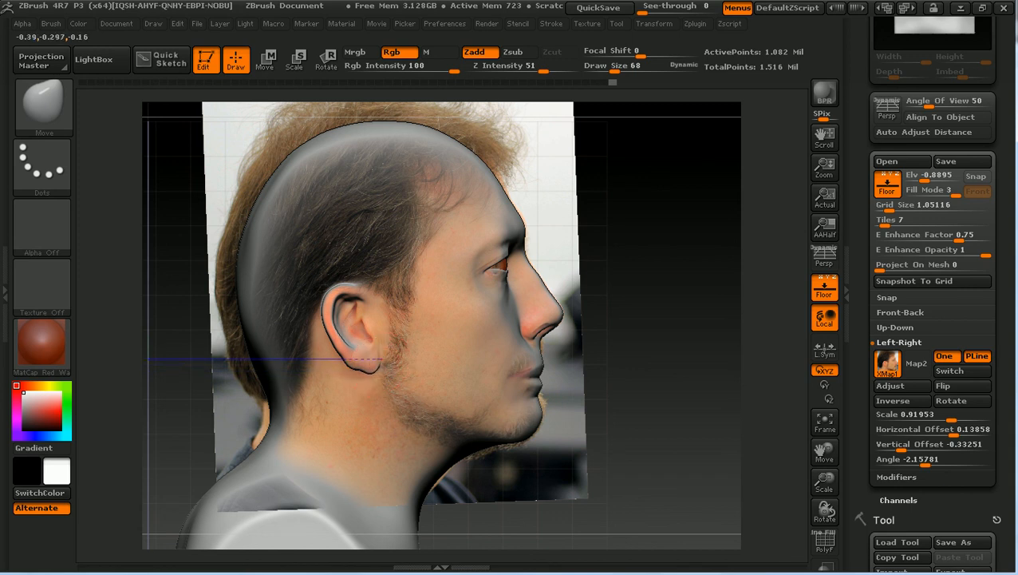
mouse_move(382, 356)
left_mouse_down()
mouse_move(390, 349)
mouse_move(360, 361)
left_mouse_up()
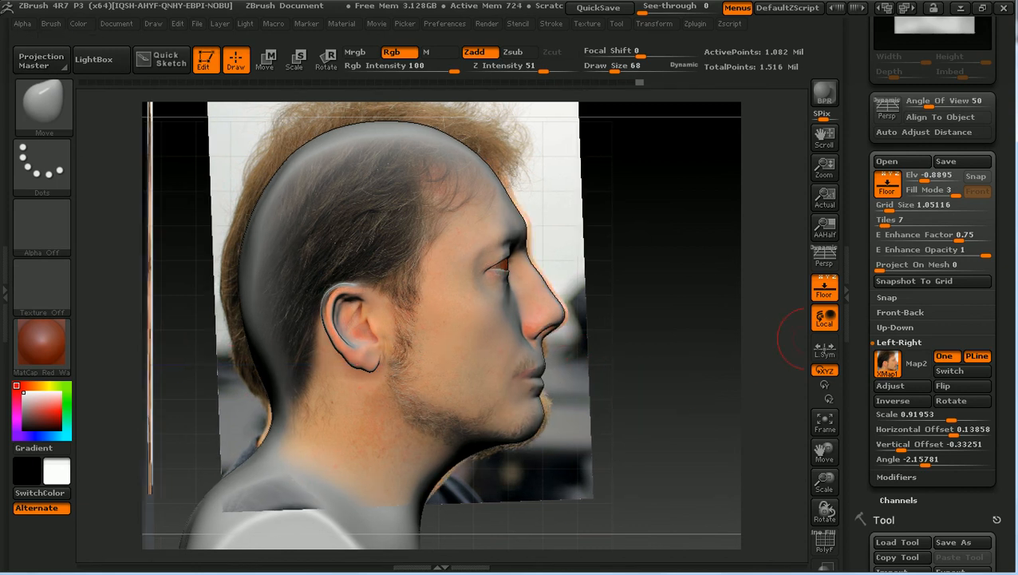
Step: Set the floor grid's Fill Mode to 0 and return to the front view of the head
left_click(914, 190)
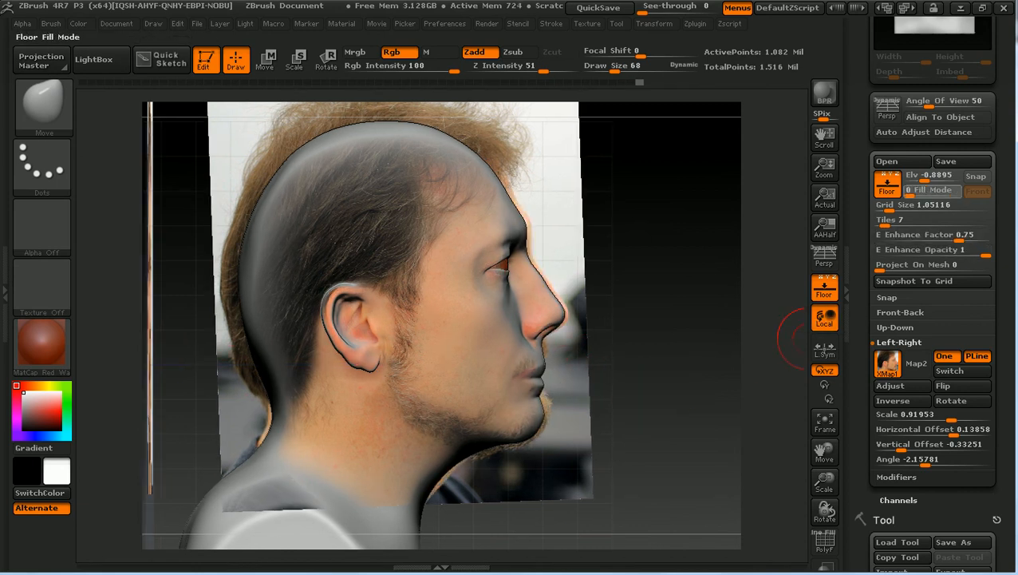
mouse_move(732, 348)
left_mouse_down()
mouse_move(683, 373)
mouse_move(659, 359)
mouse_move(646, 404)
mouse_move(633, 391)
mouse_move(550, 392)
mouse_move(648, 381)
mouse_move(662, 346)
mouse_move(711, 330)
mouse_move(659, 379)
left_mouse_up()
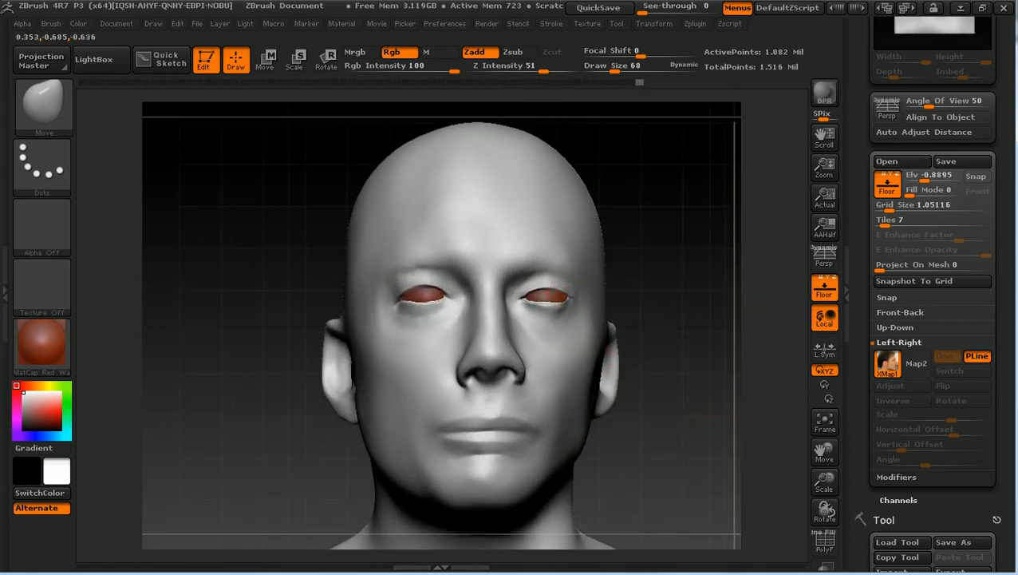